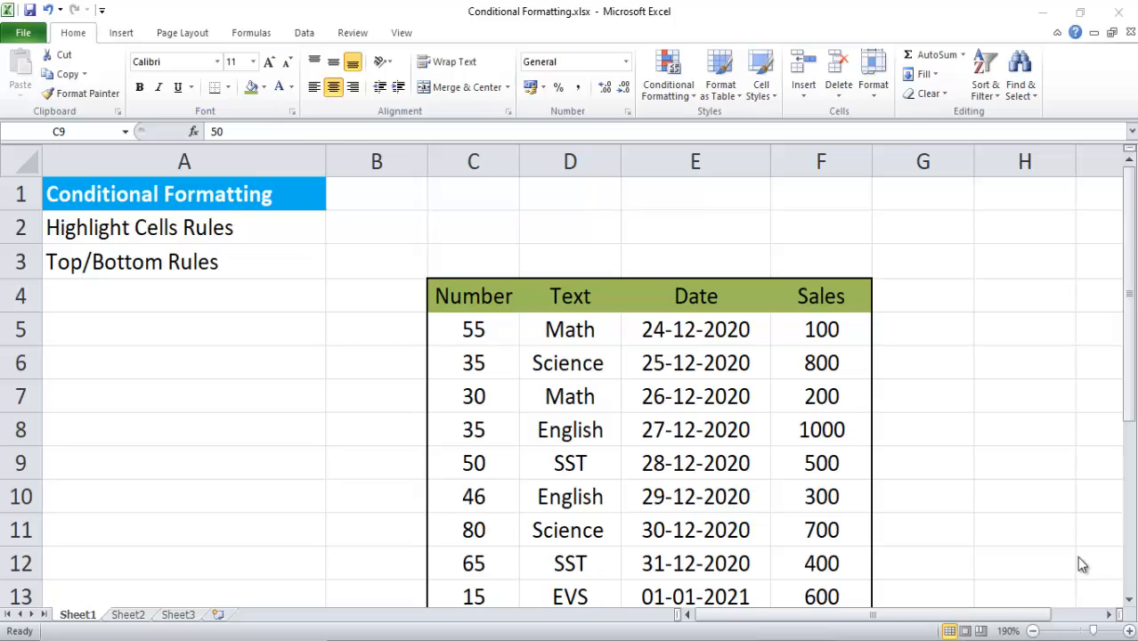
Set up a Greater Than highlight rule for the Number values in C5:C14 with a threshold of 45
{"action": "left_click", "coordinate": [588, 364]}
{"action": "scroll", "coordinate": [579, 359], "scroll_direction": "down", "scroll_amount": 1}
{"action": "scroll", "coordinate": [579, 359], "scroll_direction": "up", "scroll_amount": 1}
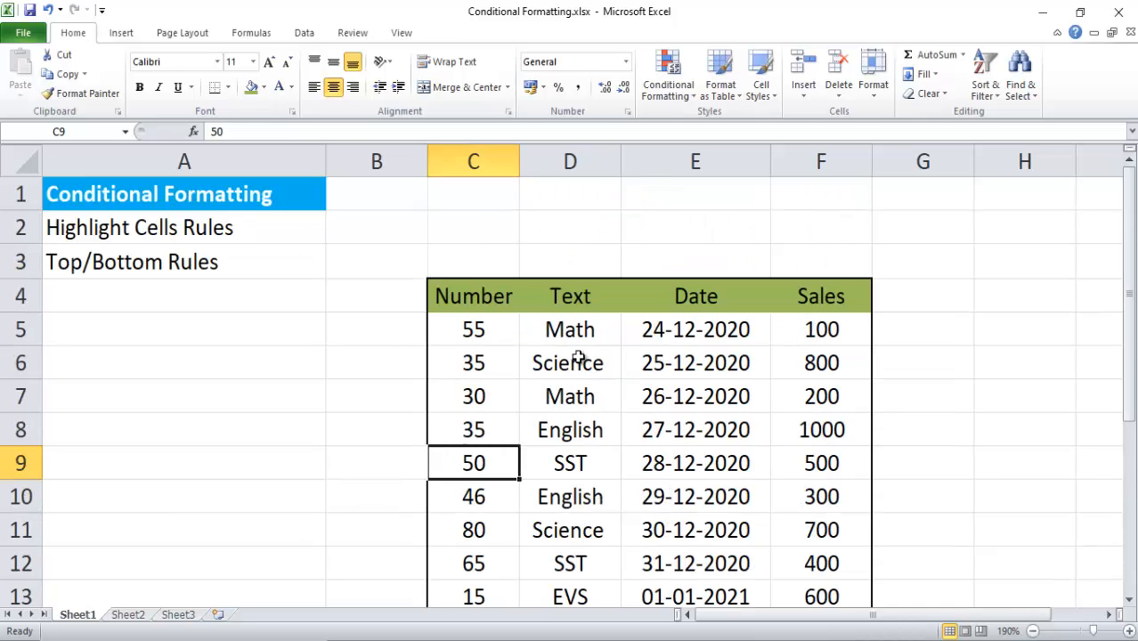
{"action": "scroll", "coordinate": [579, 359], "scroll_direction": "down", "scroll_amount": 1}
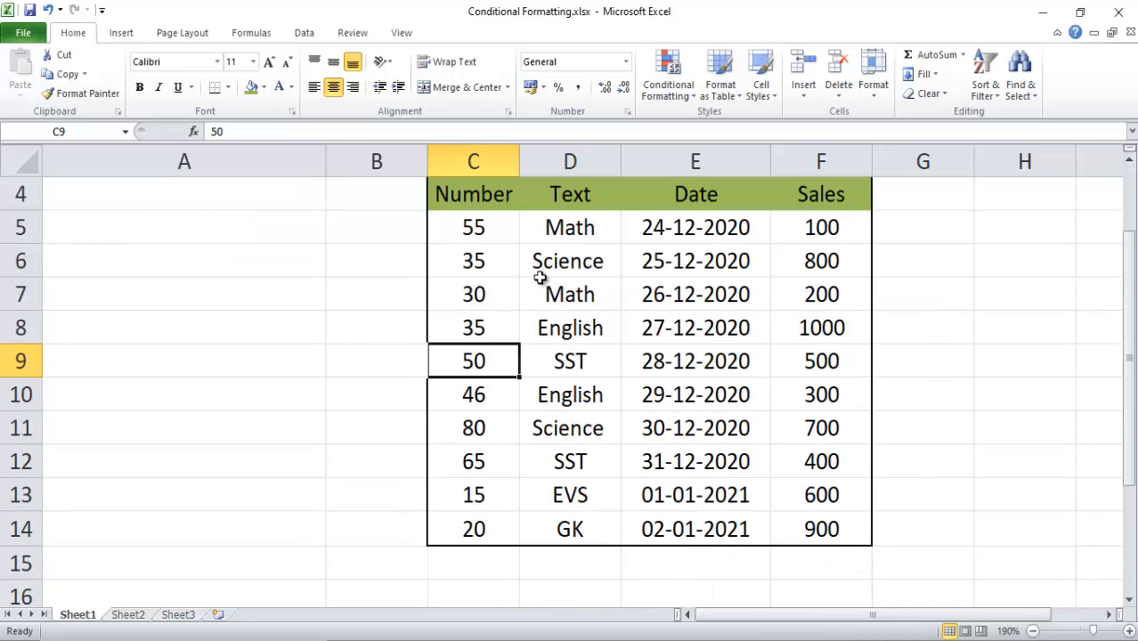
{"action": "left_click", "coordinate": [522, 247]}
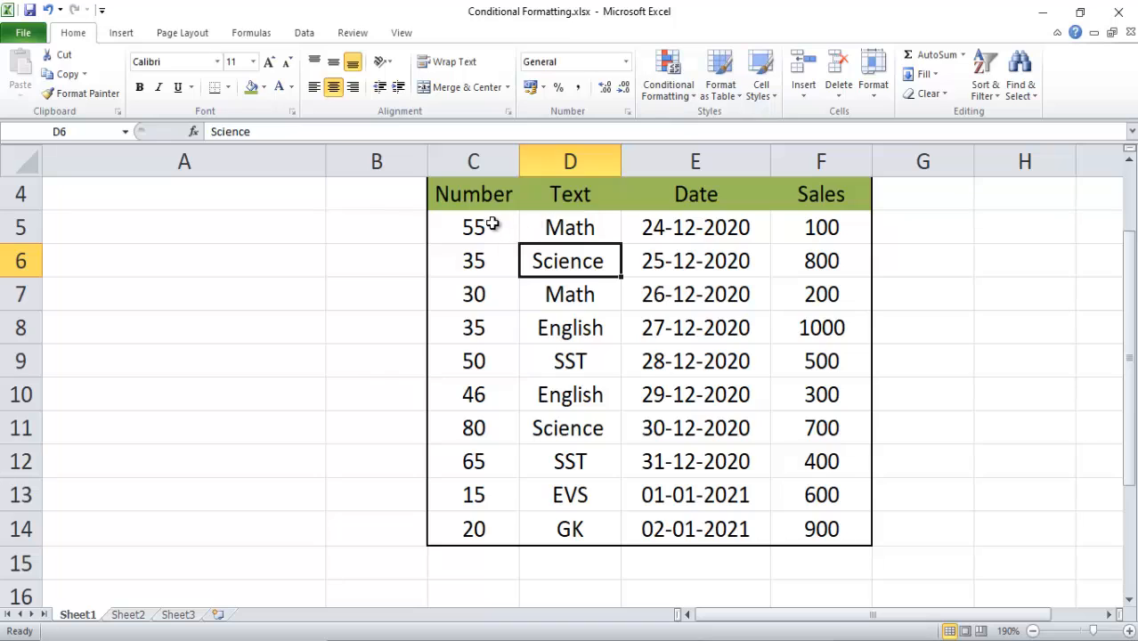
{"action": "left_click_drag", "start_coordinate": [495, 228], "coordinate": [482, 527]}
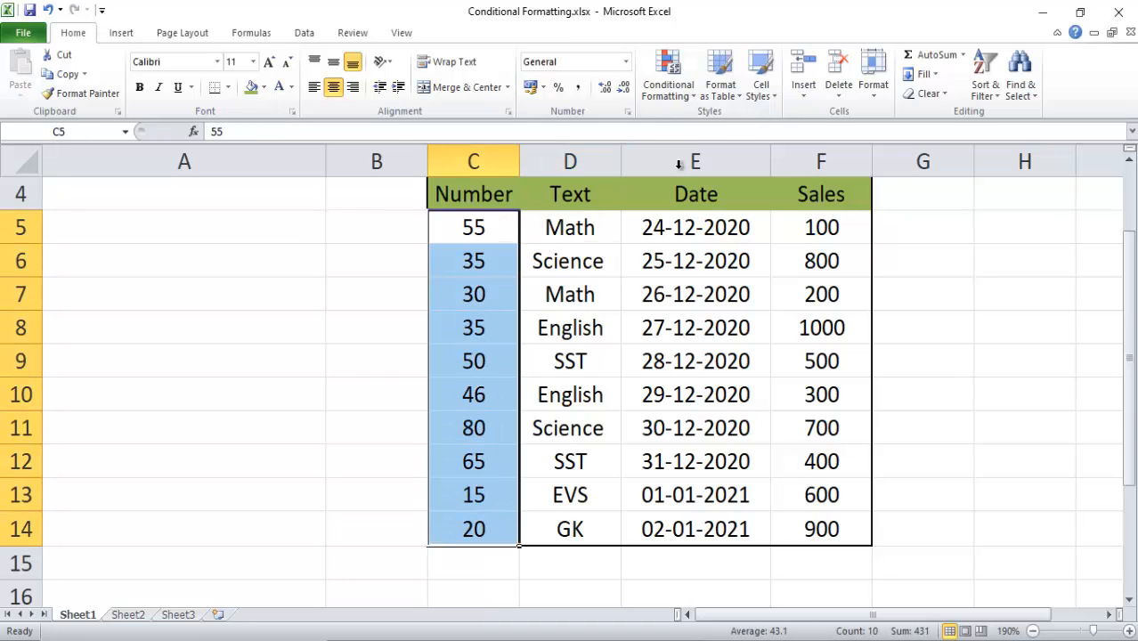
{"action": "left_click", "coordinate": [672, 100]}
{"action": "mouse_move", "coordinate": [692, 131]}
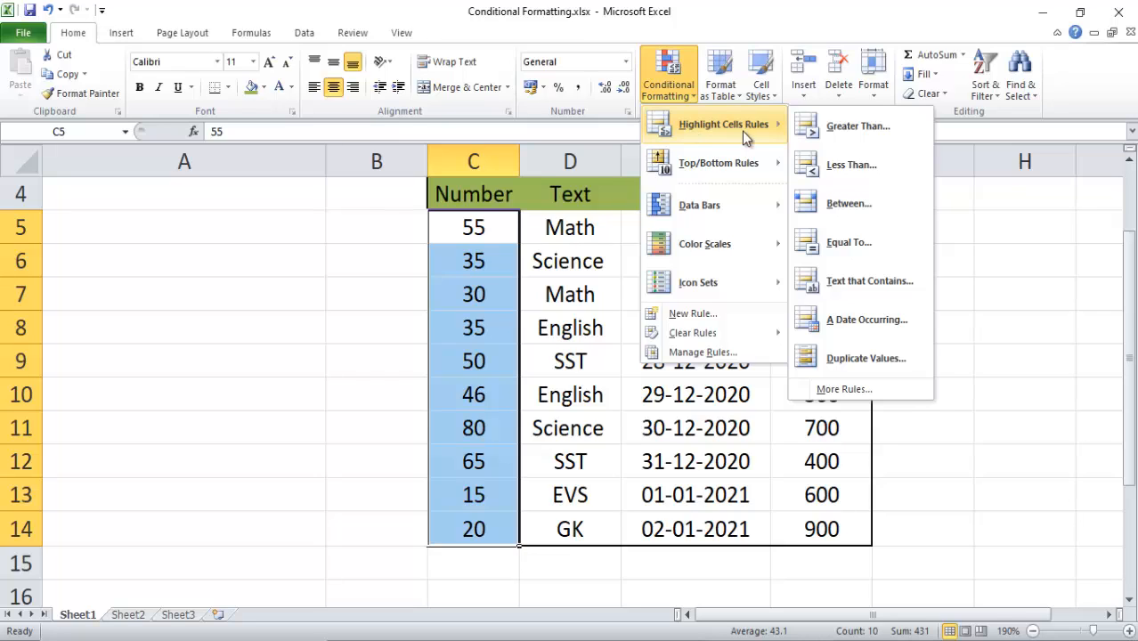
{"action": "left_click", "coordinate": [820, 134]}
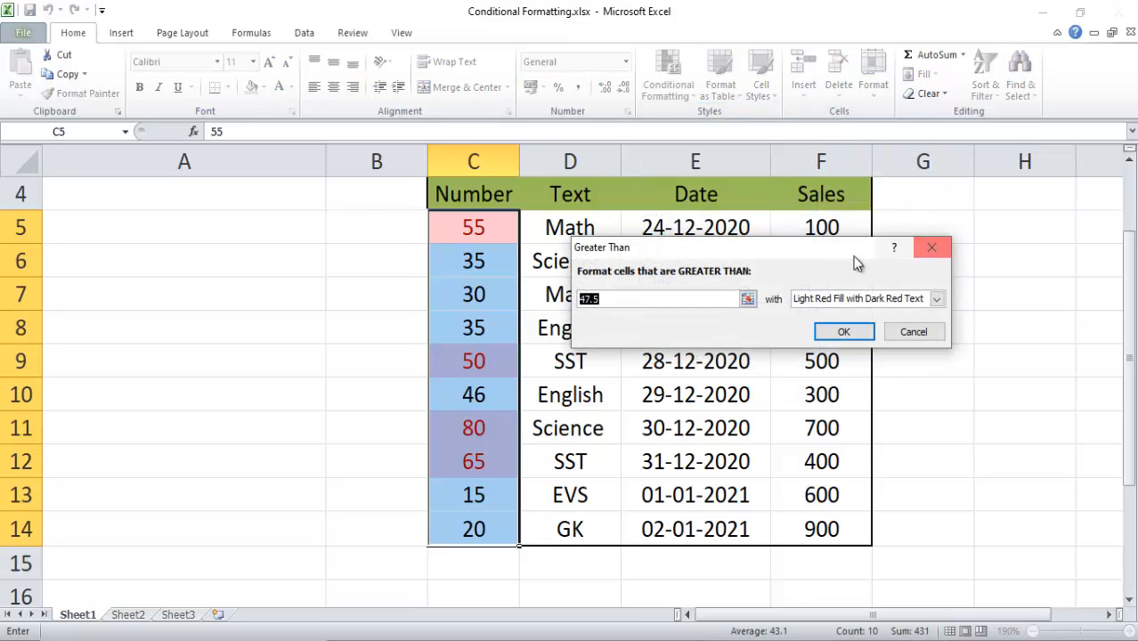
{"action": "left_click_drag", "start_coordinate": [805, 247], "coordinate": [817, 318]}
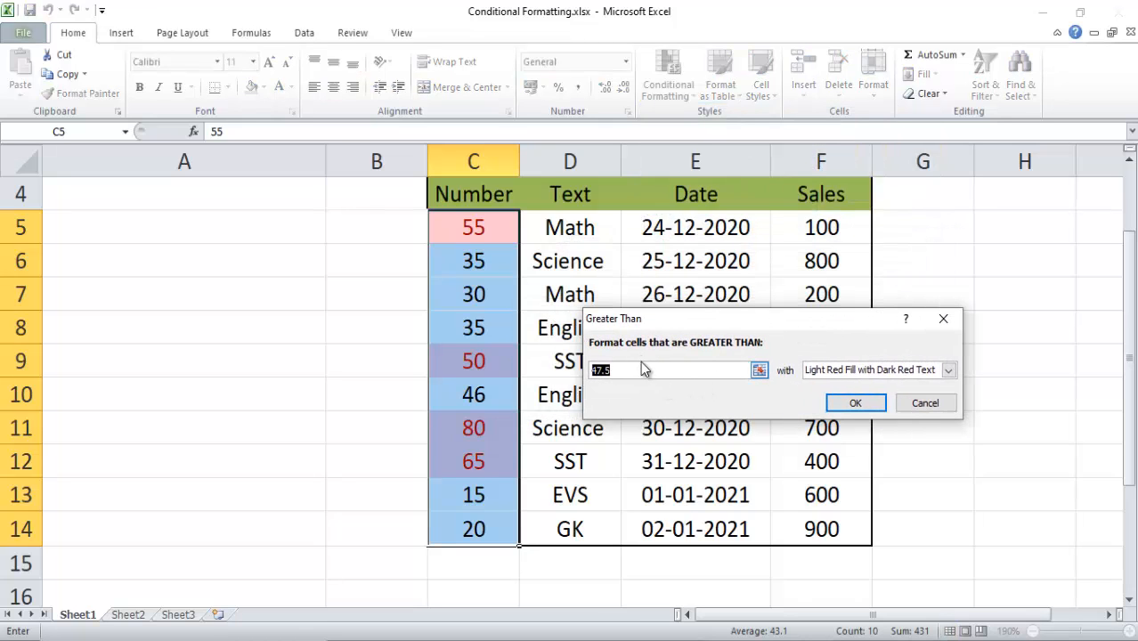
{"action": "type", "text": "45"}
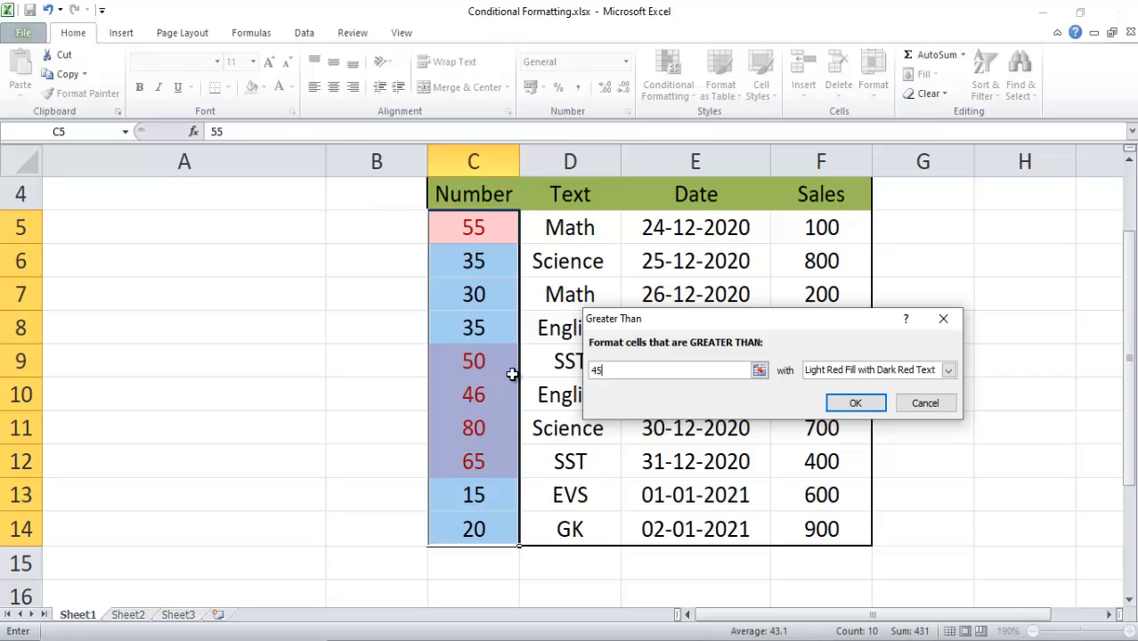
{"action": "left_click", "coordinate": [873, 378]}
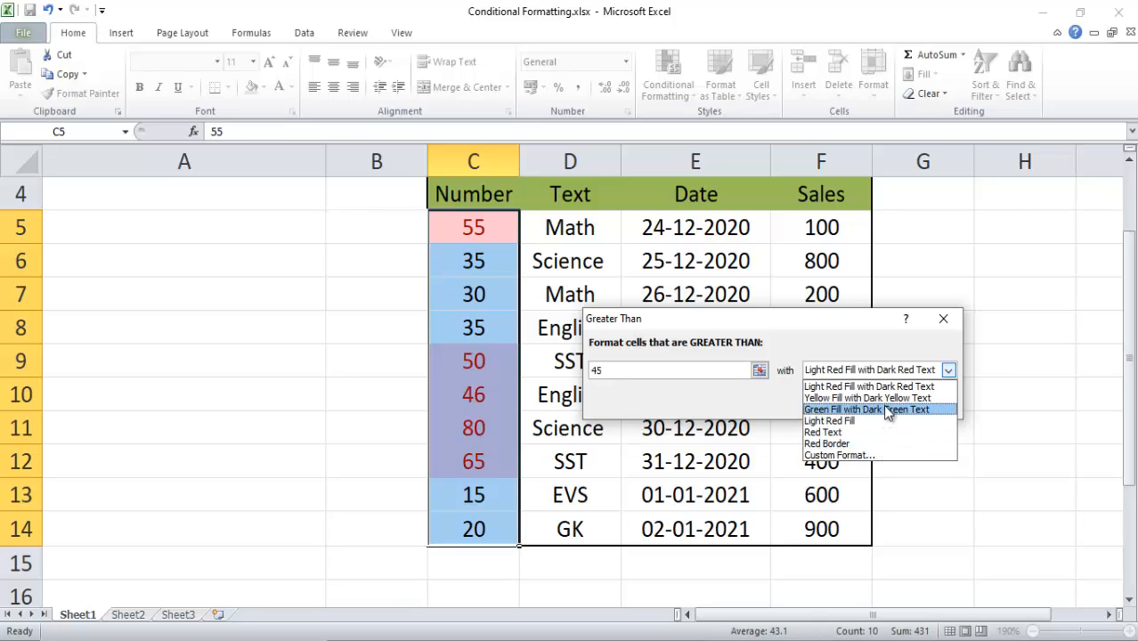
{"action": "left_click", "coordinate": [874, 457]}
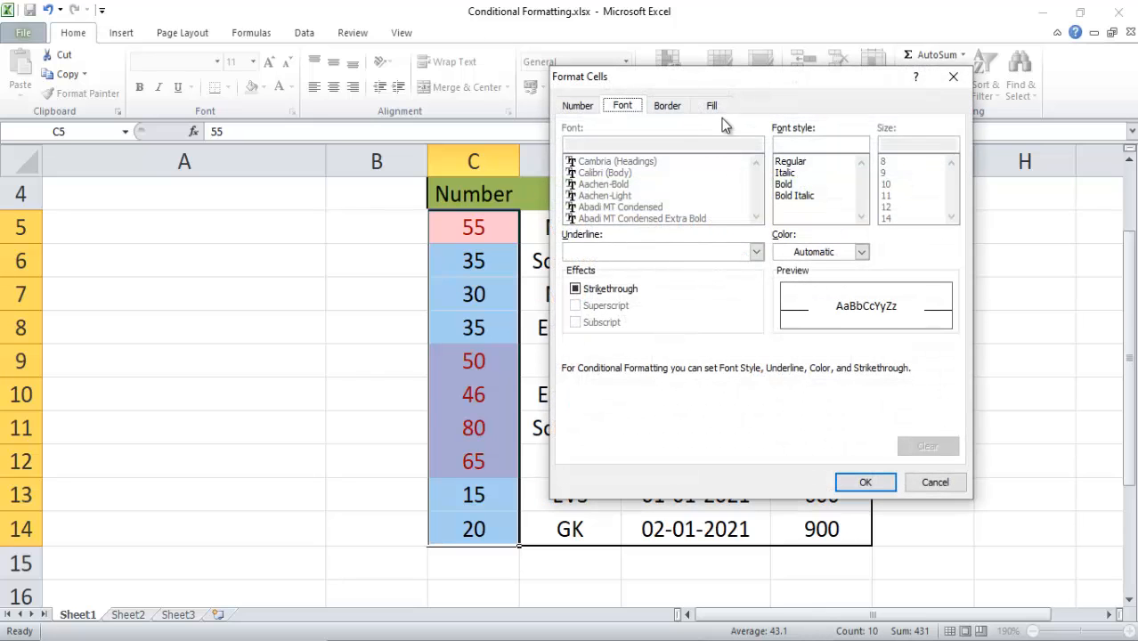
{"action": "left_click", "coordinate": [935, 485]}
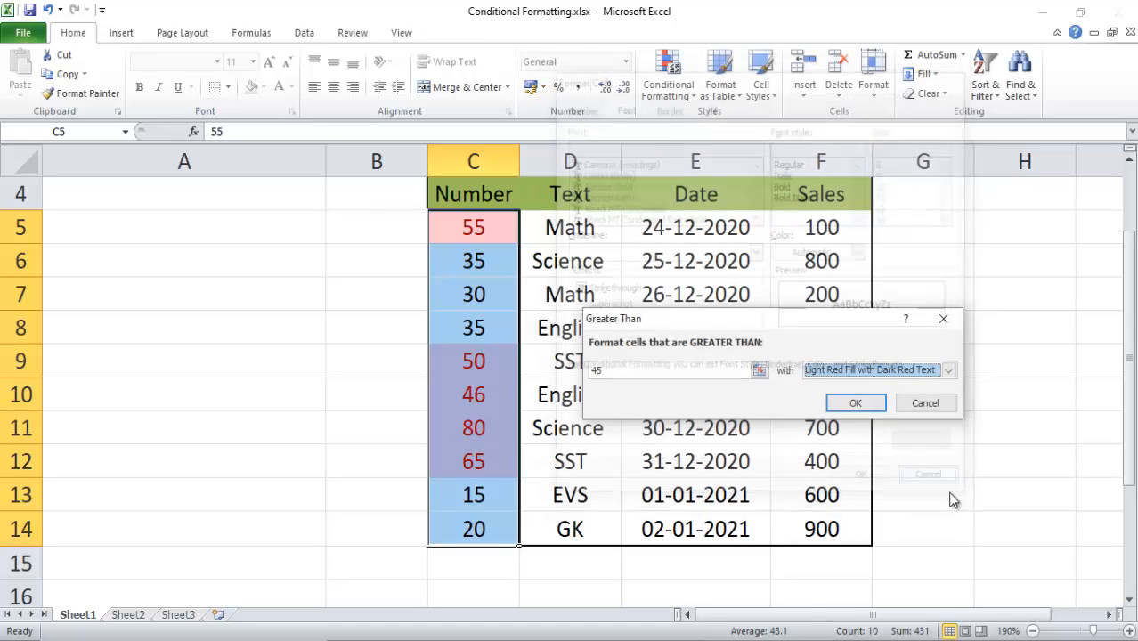
Apply the Greater Than rule with Light Red Fill with Dark Red Text
{"action": "left_click_drag", "start_coordinate": [678, 322], "coordinate": [749, 285]}
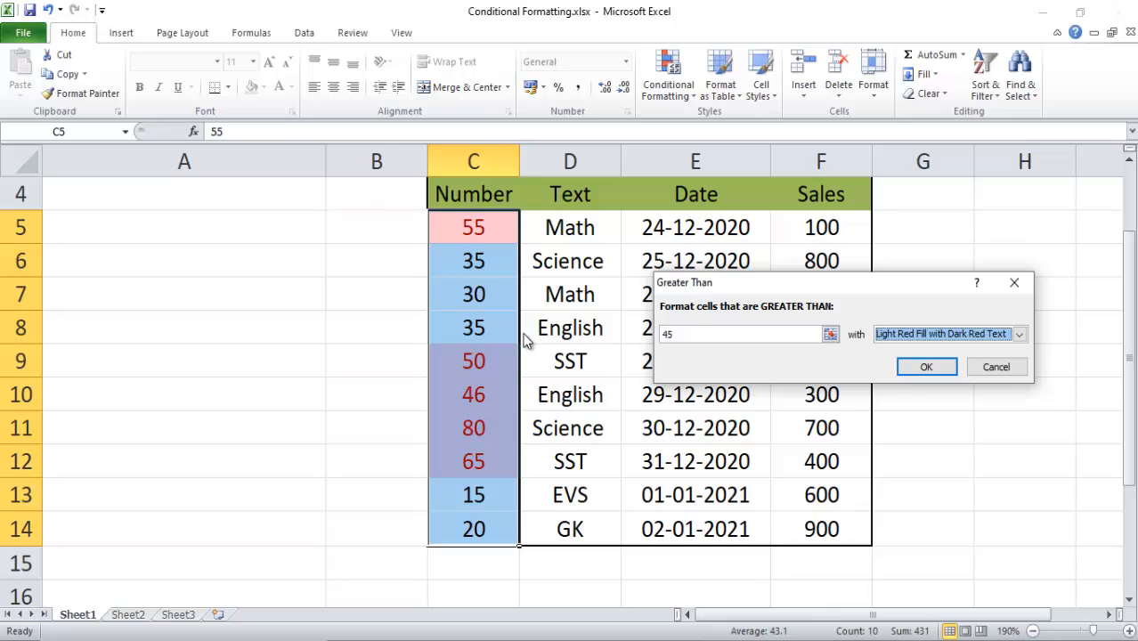
{"action": "left_click", "coordinate": [928, 369]}
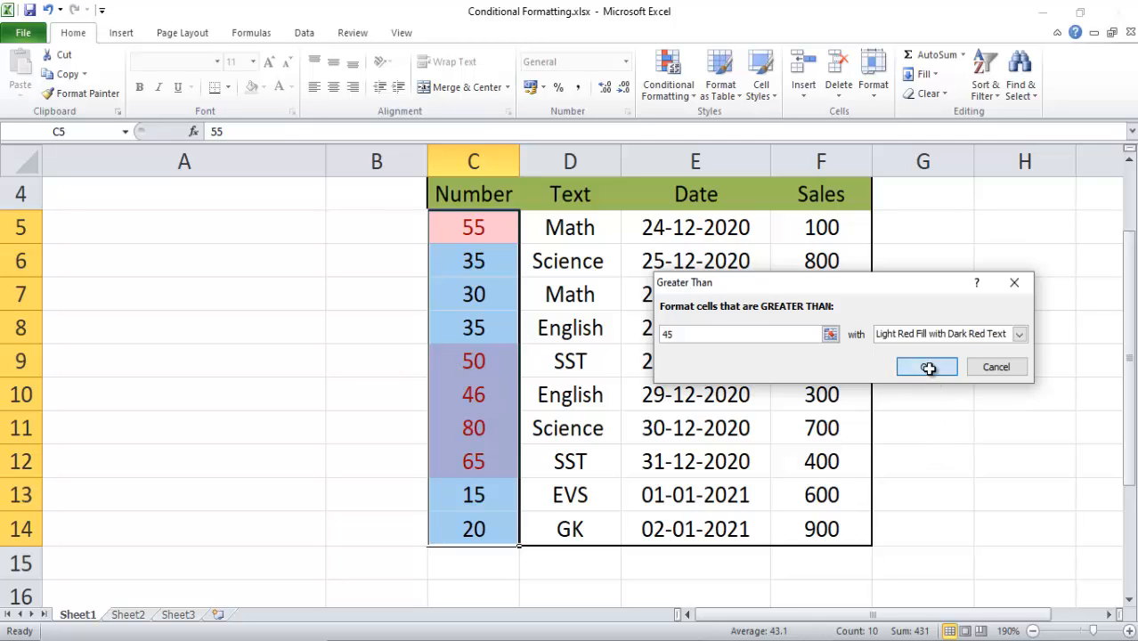
Change the Number value in cell C8 to 48
{"action": "left_click", "coordinate": [473, 327]}
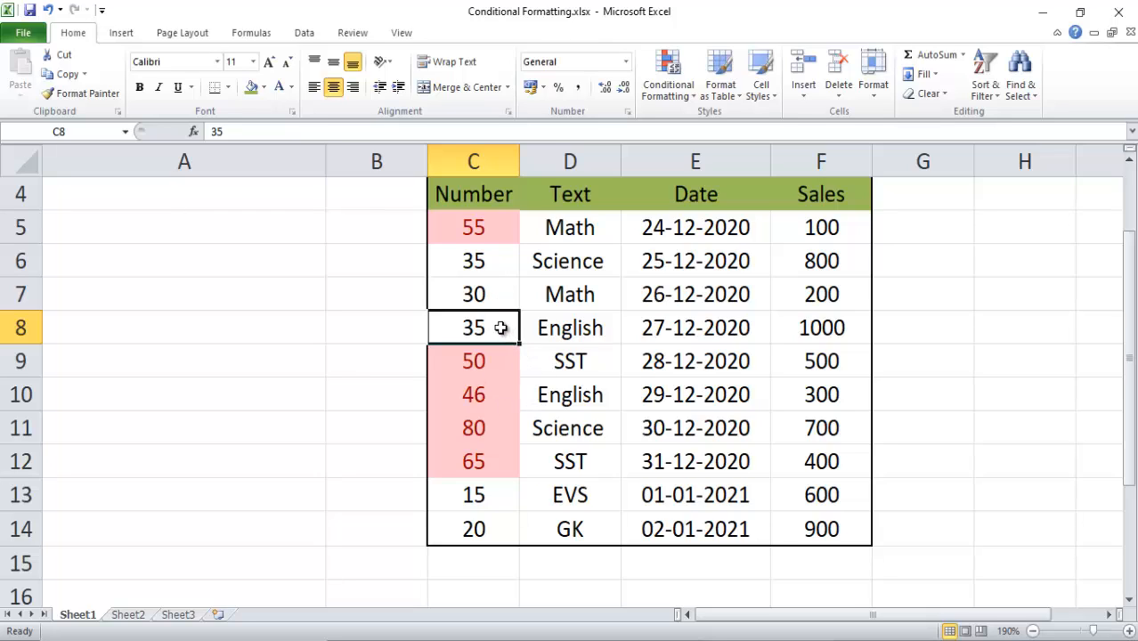
{"action": "type", "text": "48"}
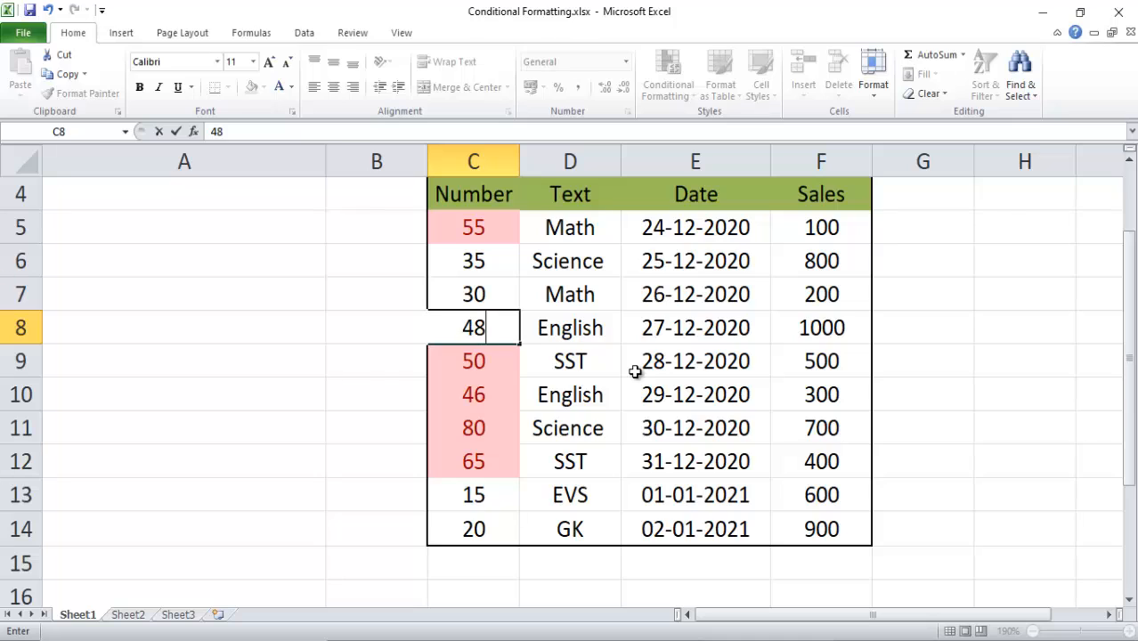
{"action": "key", "text": "Return"}
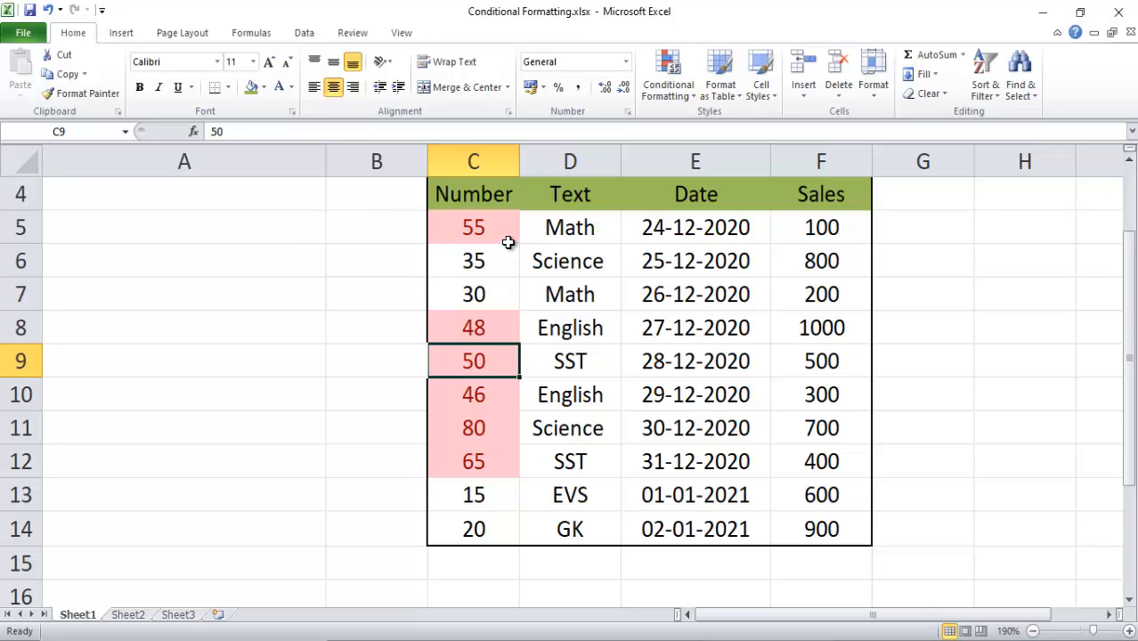
Clear the conditional formatting rules from the entire sheet
{"action": "left_click", "coordinate": [674, 98]}
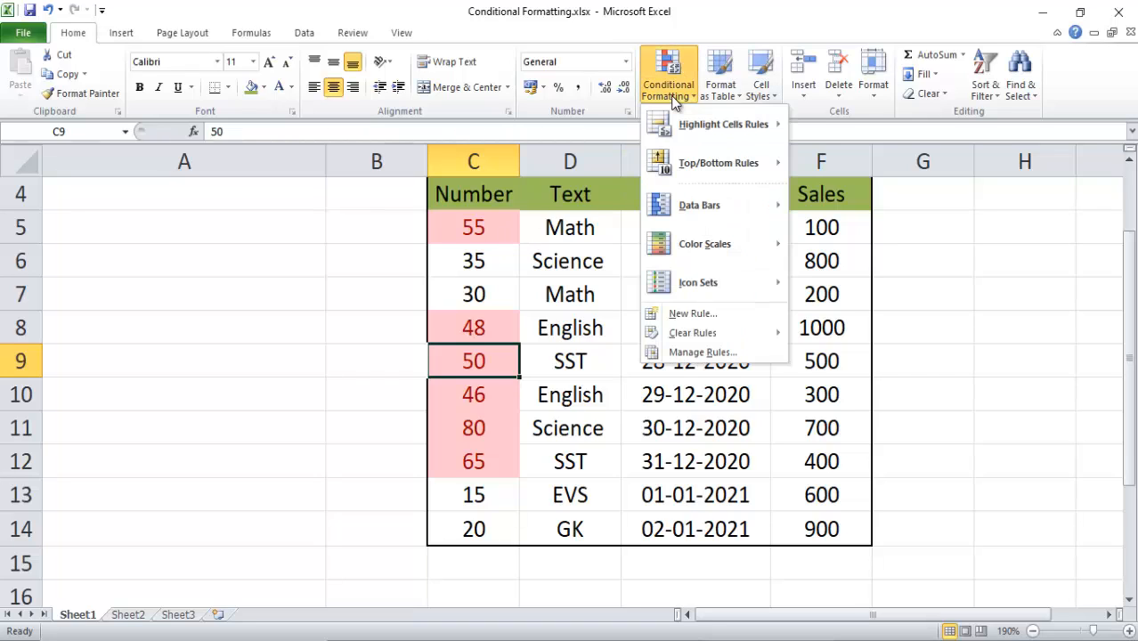
{"action": "mouse_move", "coordinate": [725, 335]}
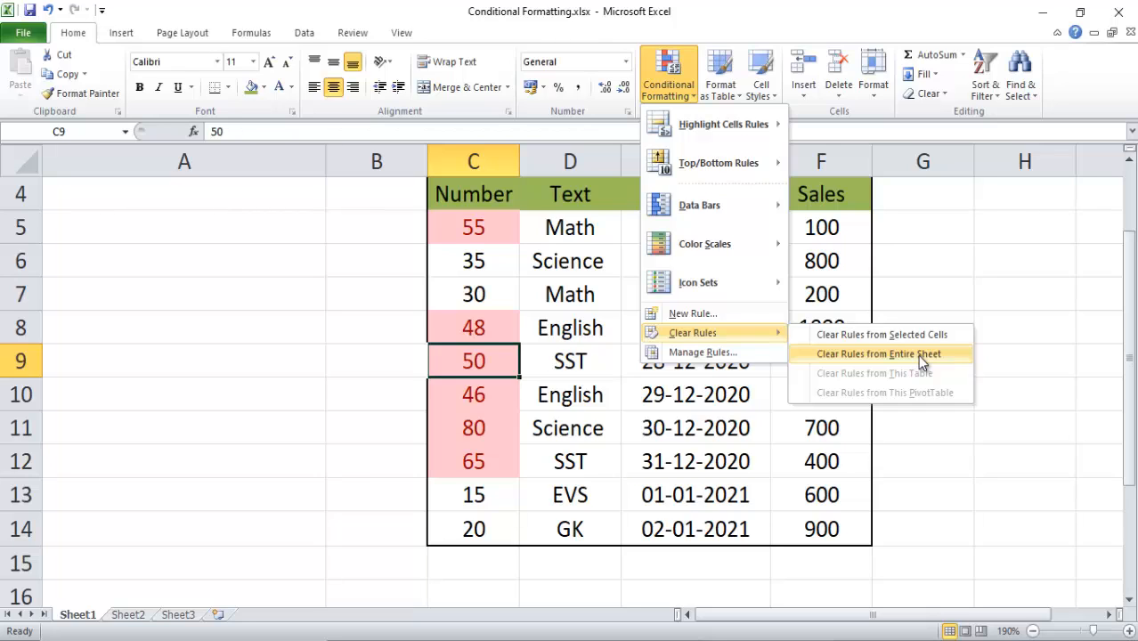
{"action": "left_click", "coordinate": [921, 354]}
{"action": "left_click", "coordinate": [572, 388]}
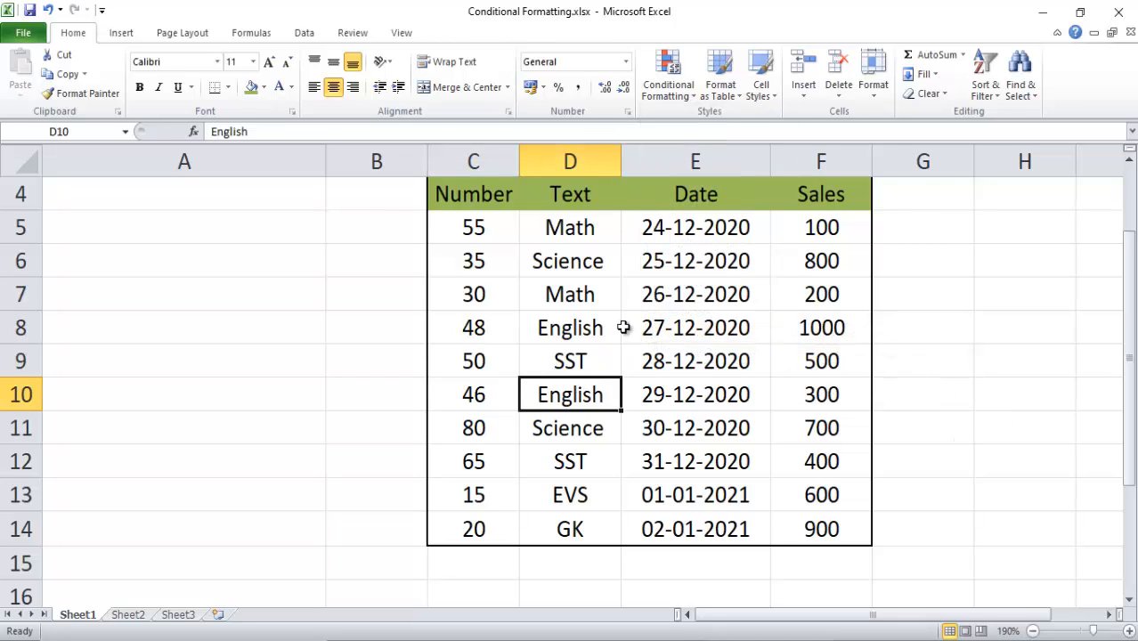
{"action": "left_click", "coordinate": [575, 296]}
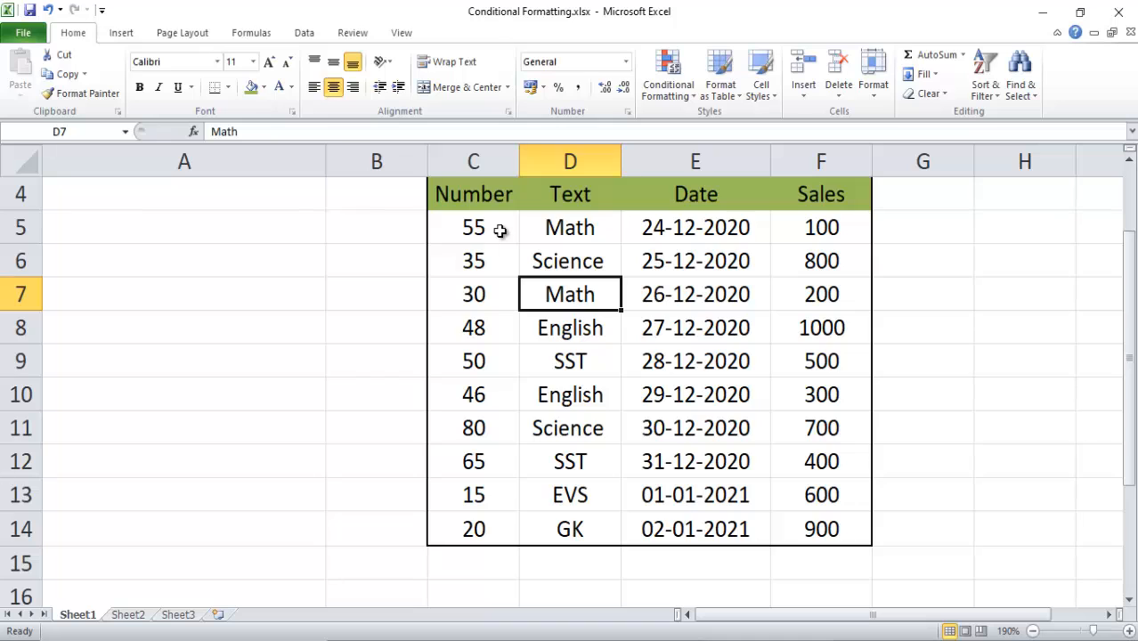
Preview a Less Than highlight rule with a threshold of 35 on the Number values in C5:C14 and cancel it
{"action": "left_click_drag", "start_coordinate": [500, 228], "coordinate": [492, 533]}
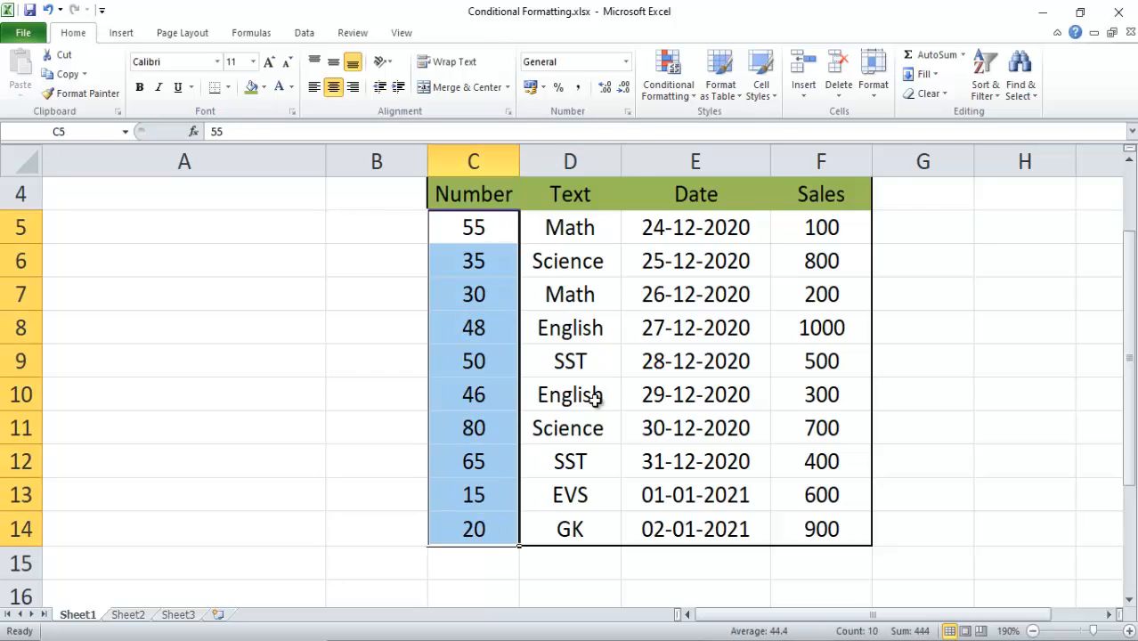
{"action": "left_click", "coordinate": [682, 98]}
{"action": "mouse_move", "coordinate": [718, 122]}
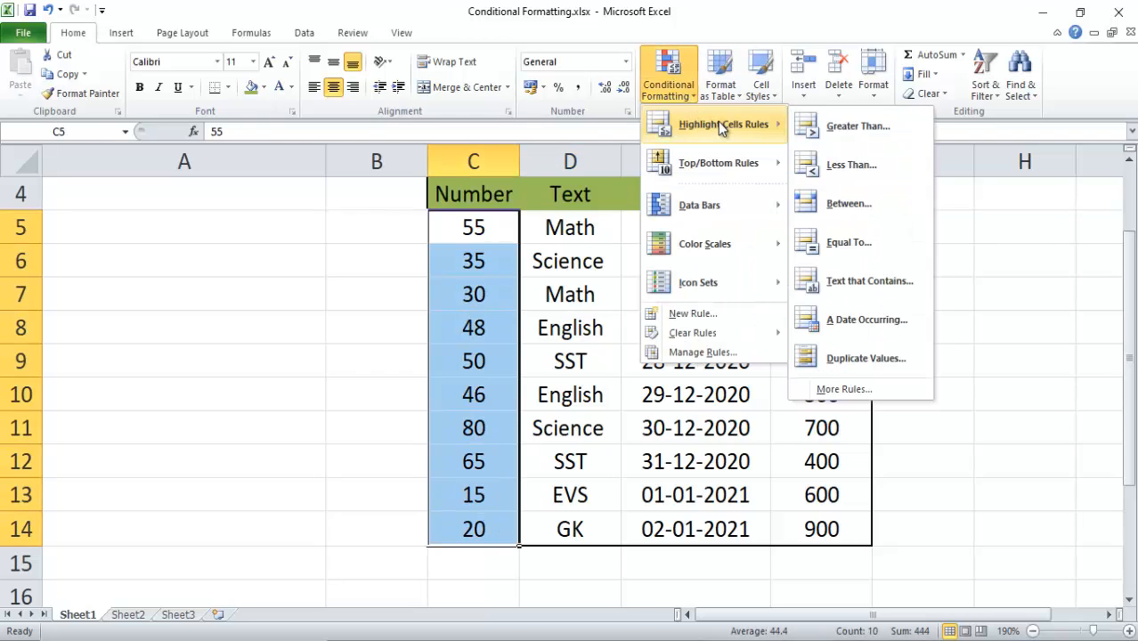
{"action": "left_click", "coordinate": [849, 160]}
{"action": "left_click_drag", "start_coordinate": [654, 316], "coordinate": [717, 272]}
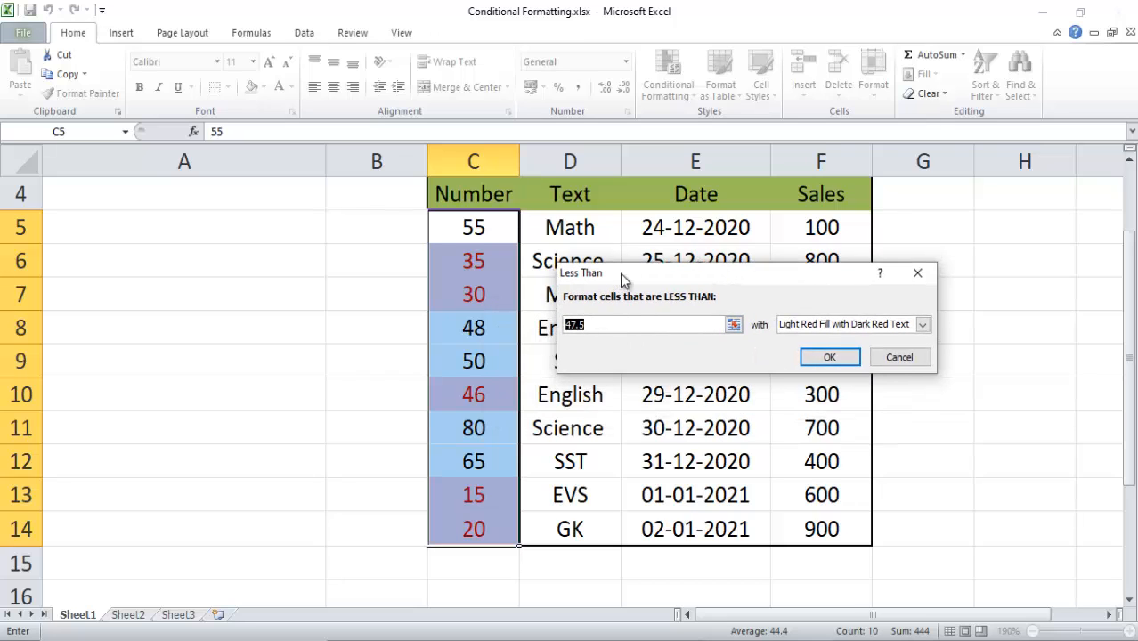
{"action": "left_click_drag", "start_coordinate": [626, 270], "coordinate": [593, 252]}
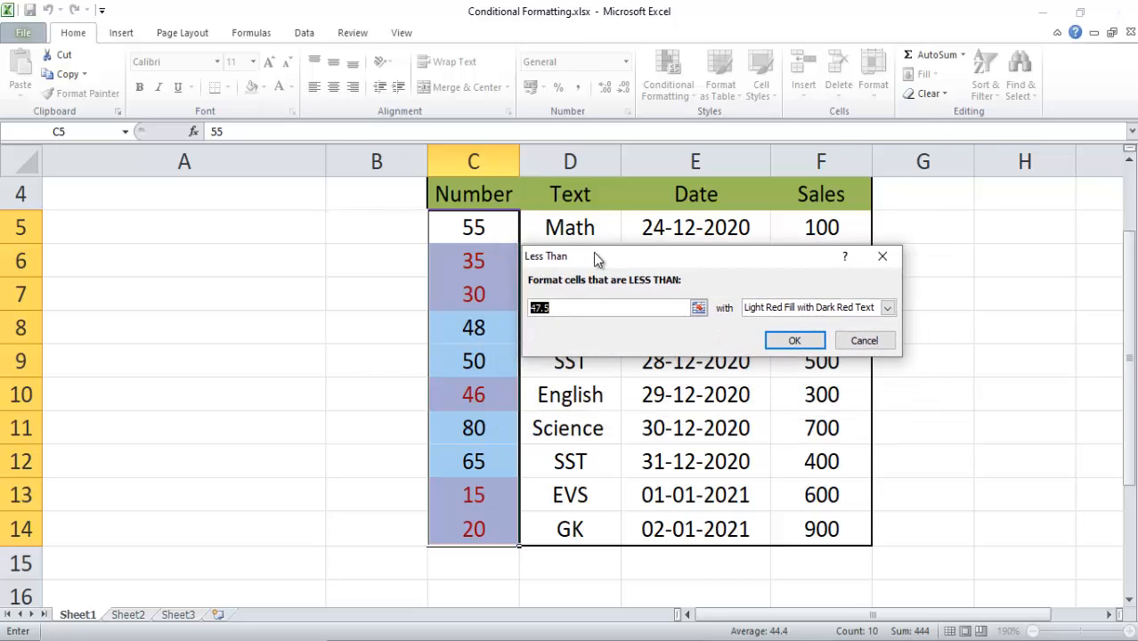
{"action": "type", "text": "35"}
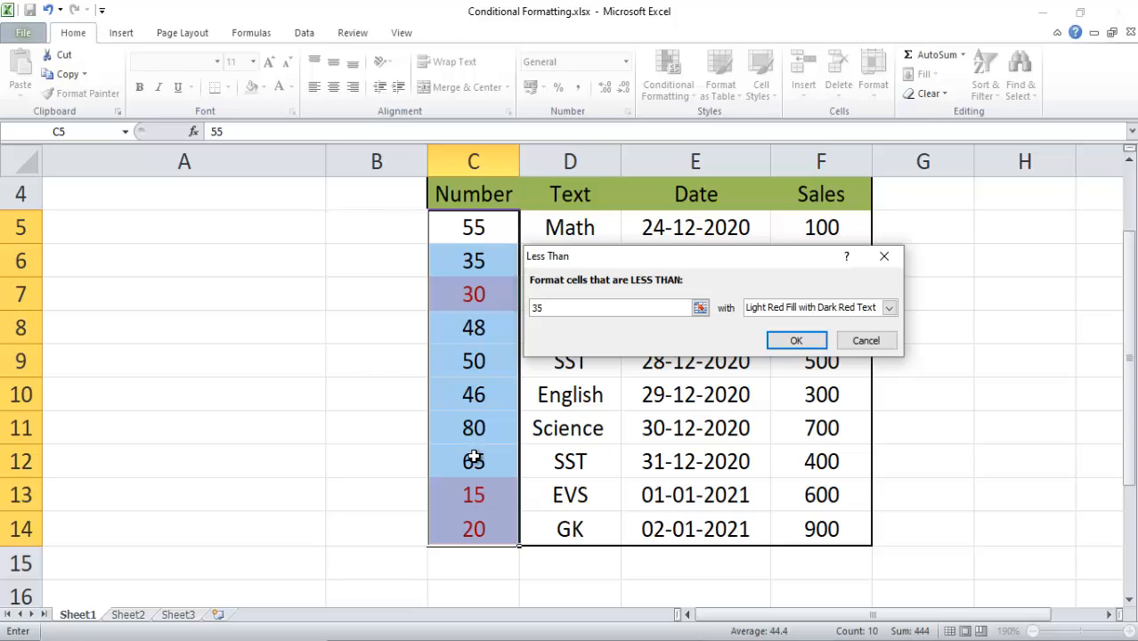
{"action": "left_click", "coordinate": [860, 343]}
Highlight the Number values in C5:C14 that lie between 35 and 65 with Light Red Fill with Dark Red Text
{"action": "left_click", "coordinate": [687, 98]}
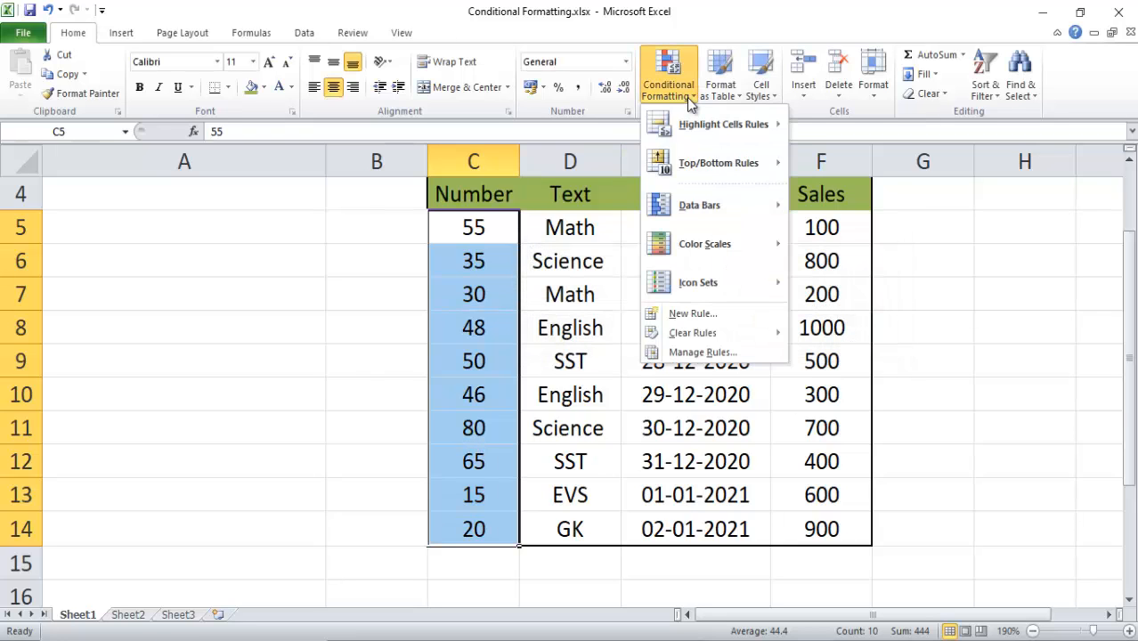
{"action": "mouse_move", "coordinate": [706, 121]}
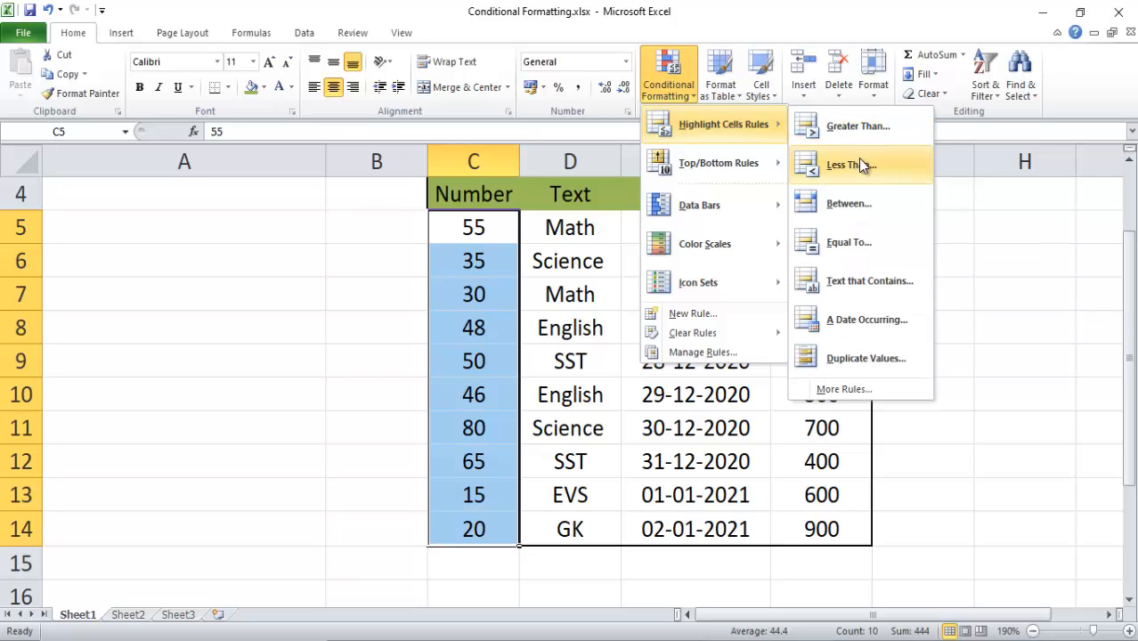
{"action": "left_click", "coordinate": [857, 203]}
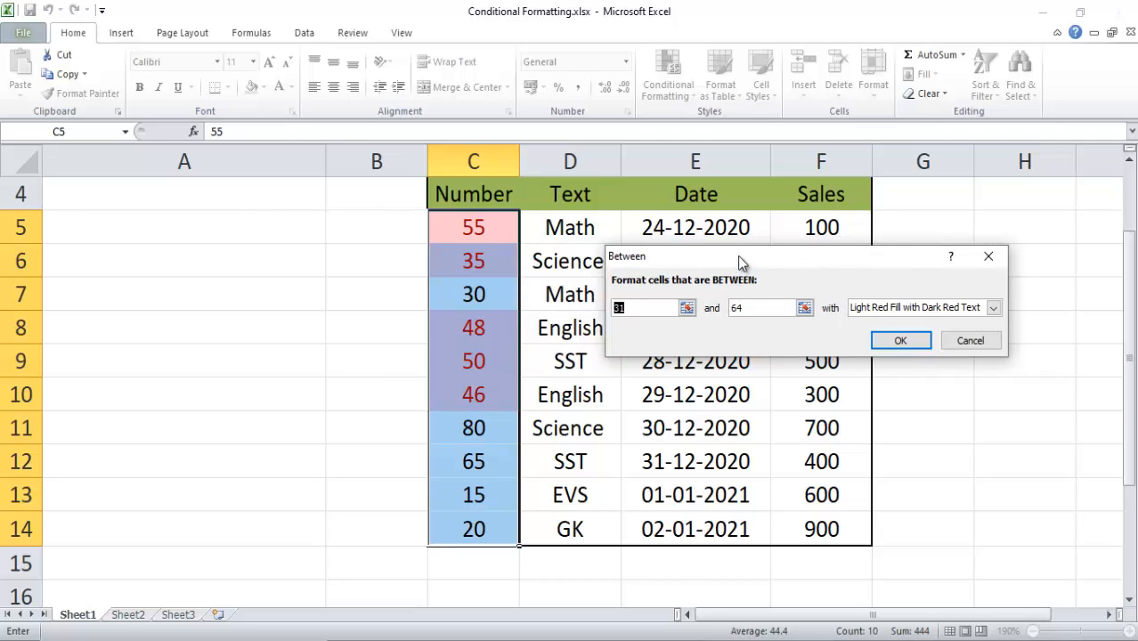
{"action": "left_click_drag", "start_coordinate": [737, 255], "coordinate": [713, 239]}
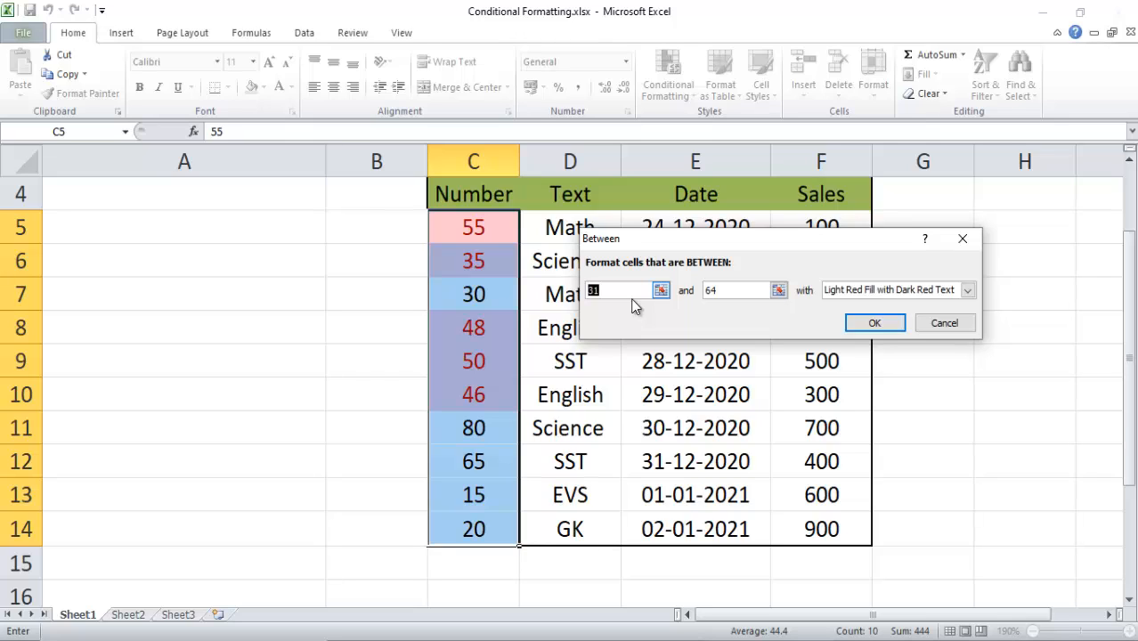
{"action": "key", "text": "BackSpace"}
{"action": "type", "text": "35"}
{"action": "double_click", "coordinate": [709, 292]}
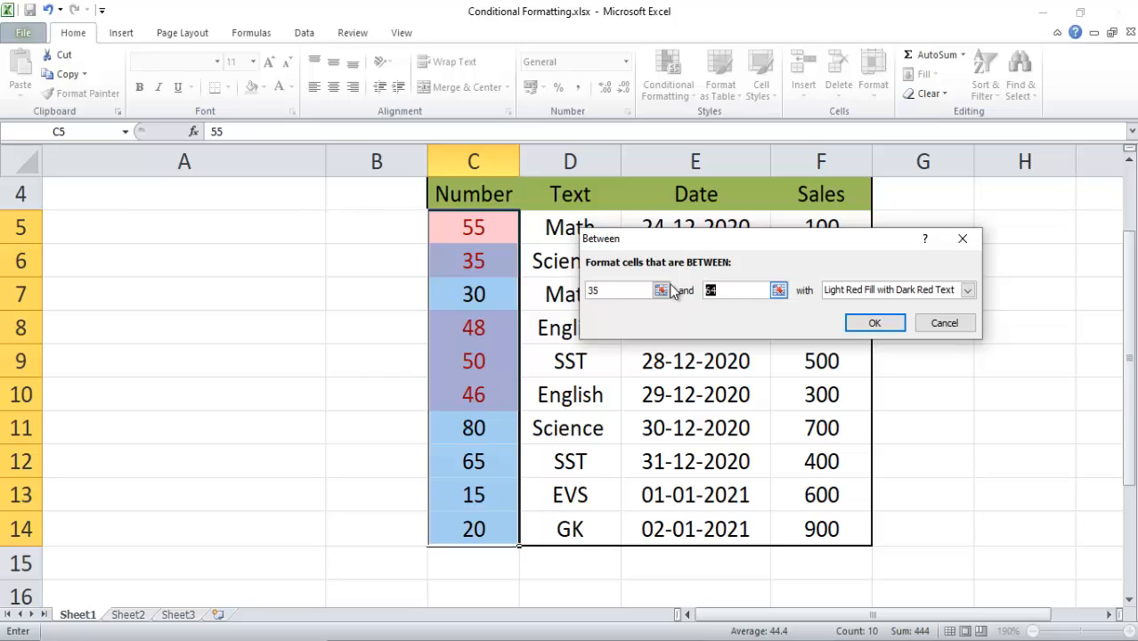
{"action": "type", "text": "65"}
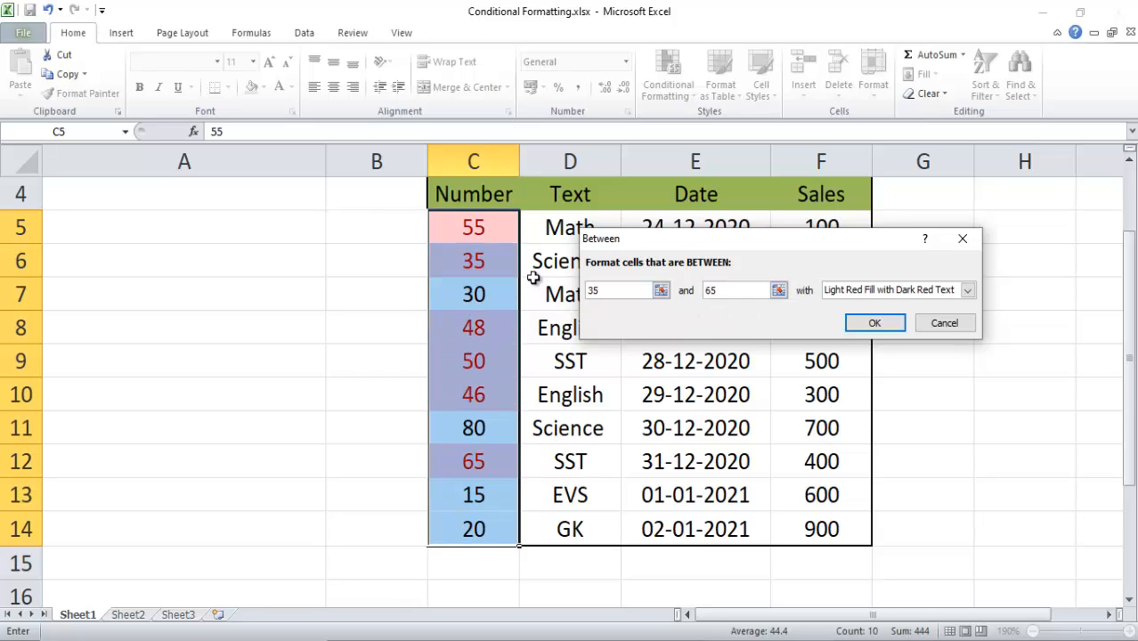
{"action": "left_click_drag", "start_coordinate": [606, 239], "coordinate": [546, 236]}
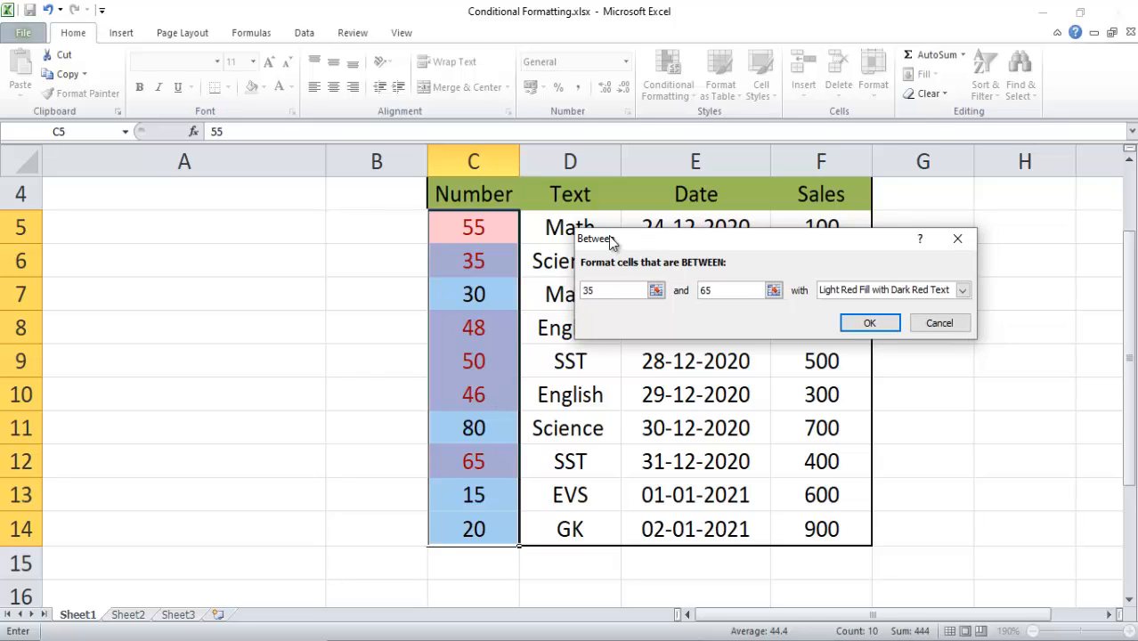
{"action": "left_click", "coordinate": [816, 323]}
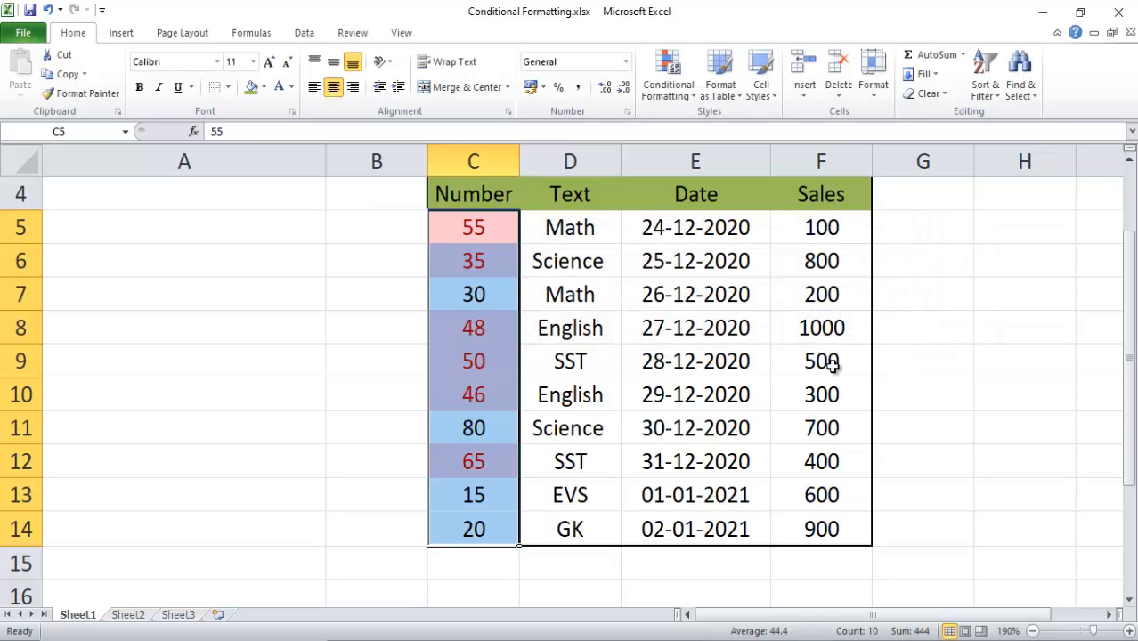
Change the Number value in cell C13 to 55
{"action": "left_click", "coordinate": [499, 494]}
{"action": "type", "text": "55"}
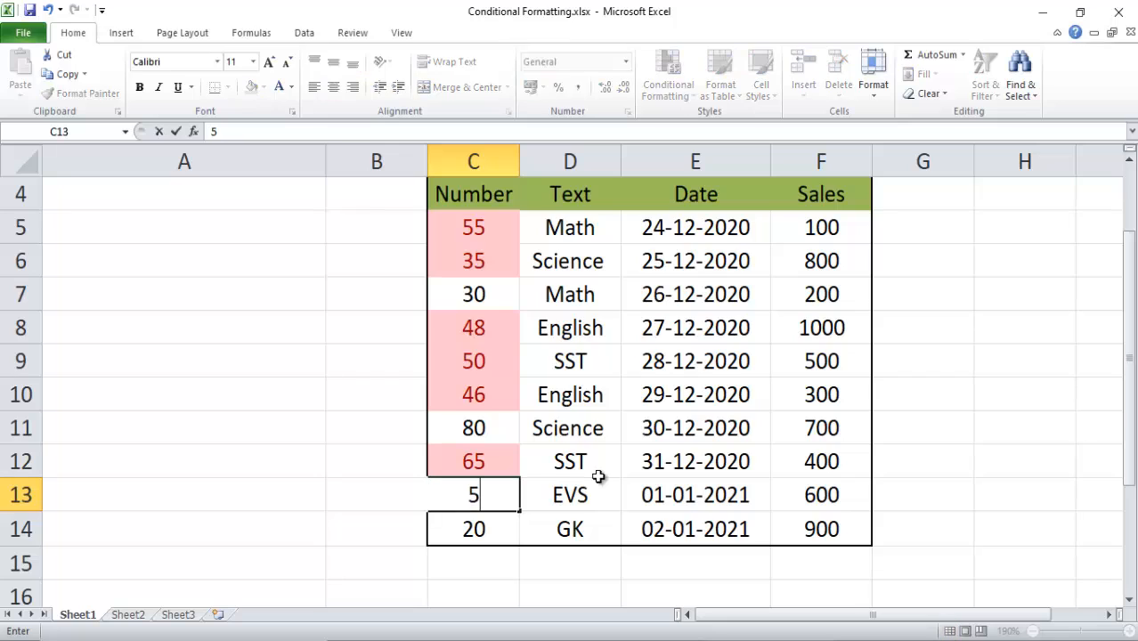
{"action": "key", "text": "Return"}
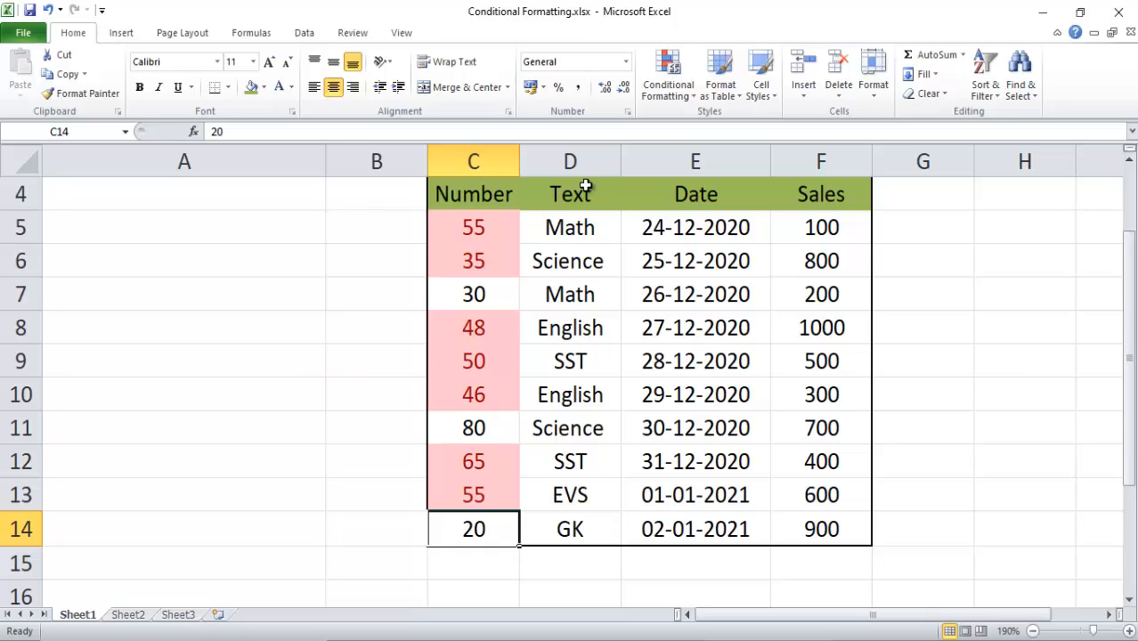
Clear the conditional formatting rules from the entire sheet
{"action": "left_click", "coordinate": [694, 98]}
{"action": "mouse_move", "coordinate": [704, 331]}
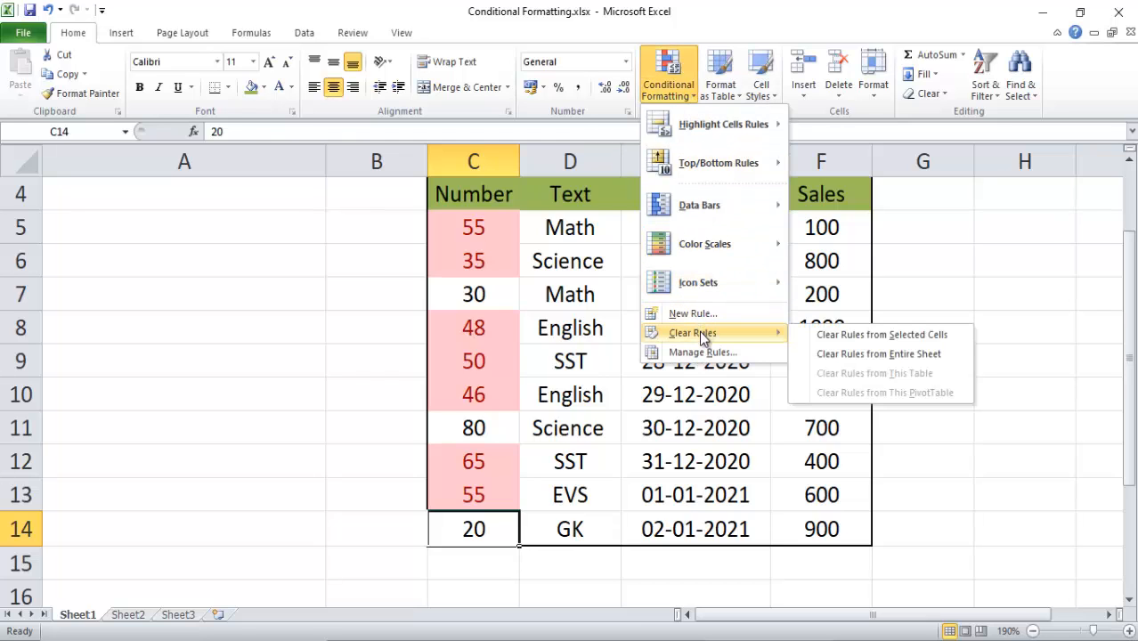
{"action": "left_click", "coordinate": [873, 365]}
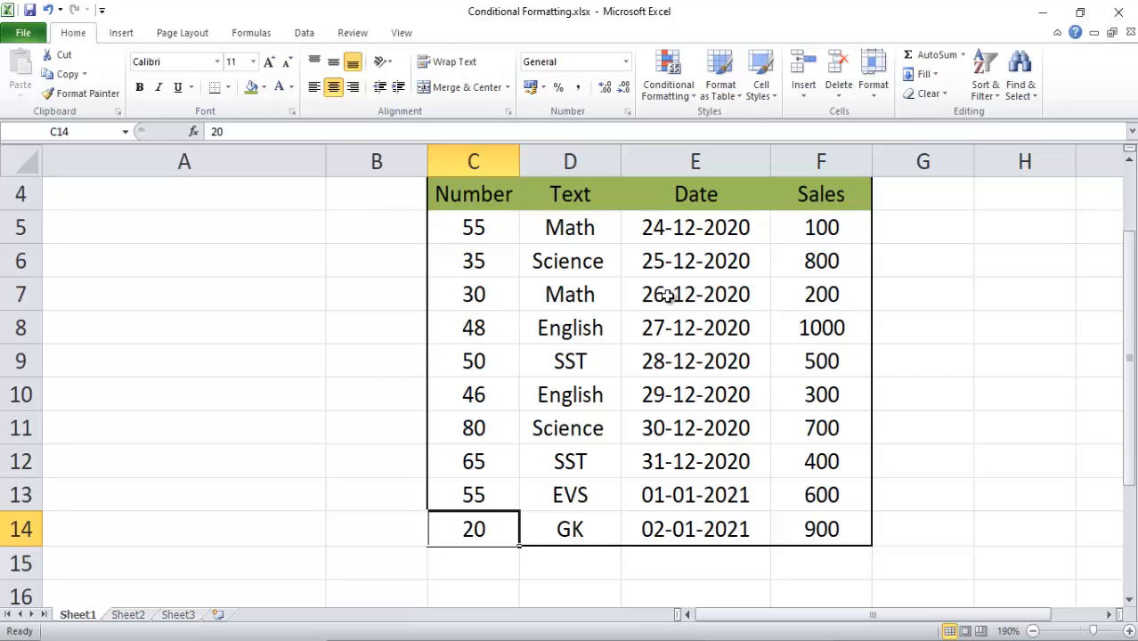
Highlight the Number values in C5:C14 that are equal to 48 with Light Red Fill with Dark Red Text
{"action": "left_click_drag", "start_coordinate": [498, 223], "coordinate": [473, 533]}
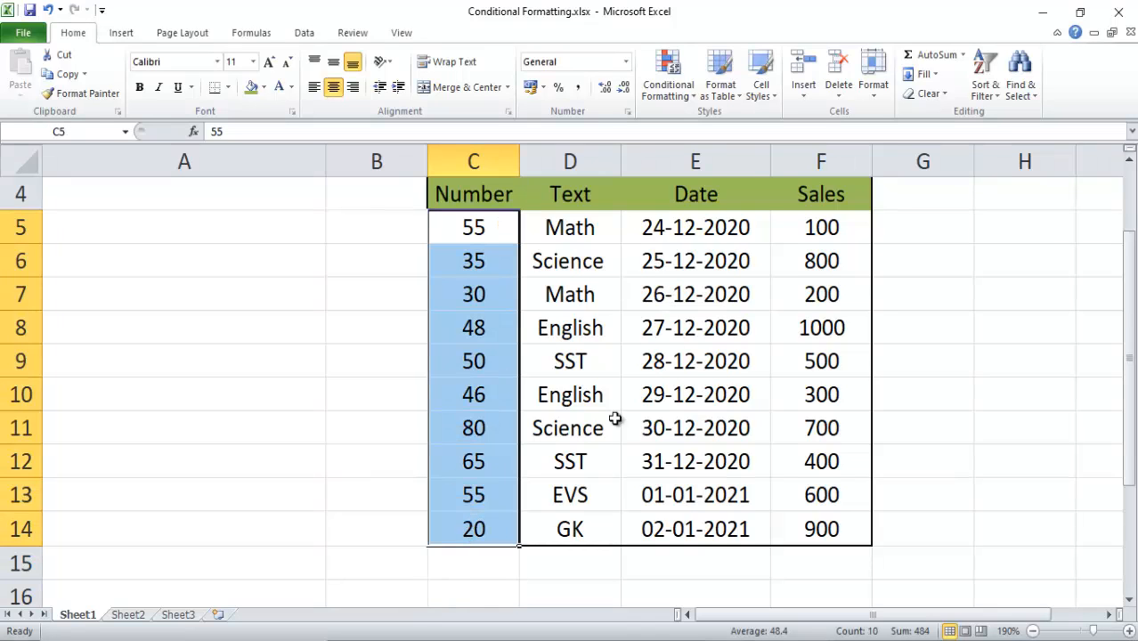
{"action": "left_click", "coordinate": [668, 78]}
{"action": "mouse_move", "coordinate": [728, 128]}
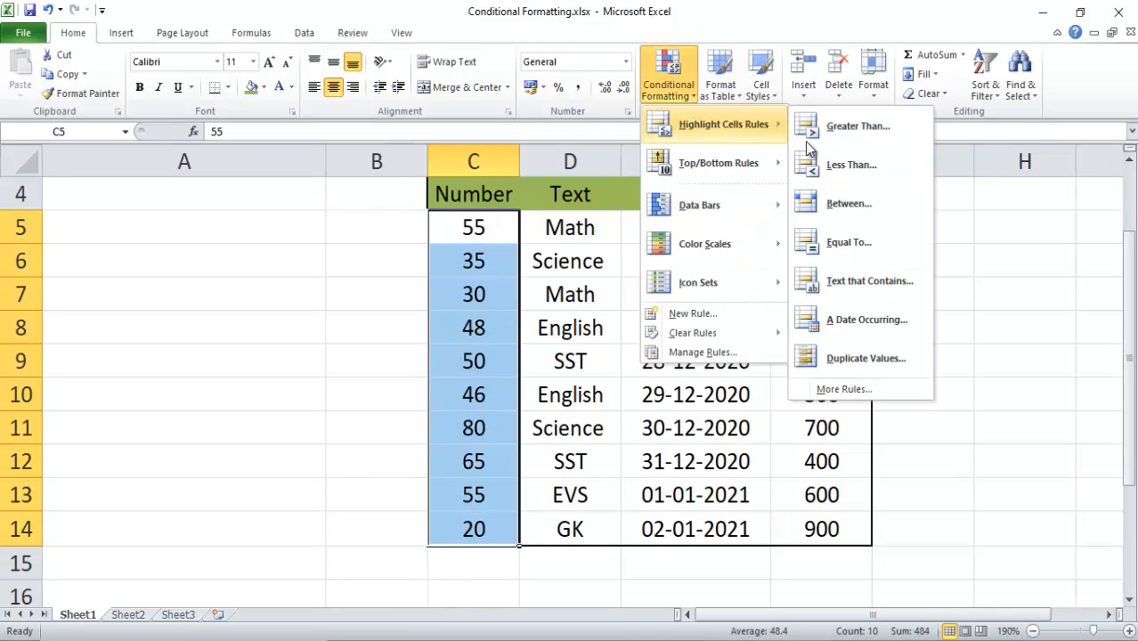
{"action": "left_click", "coordinate": [873, 242]}
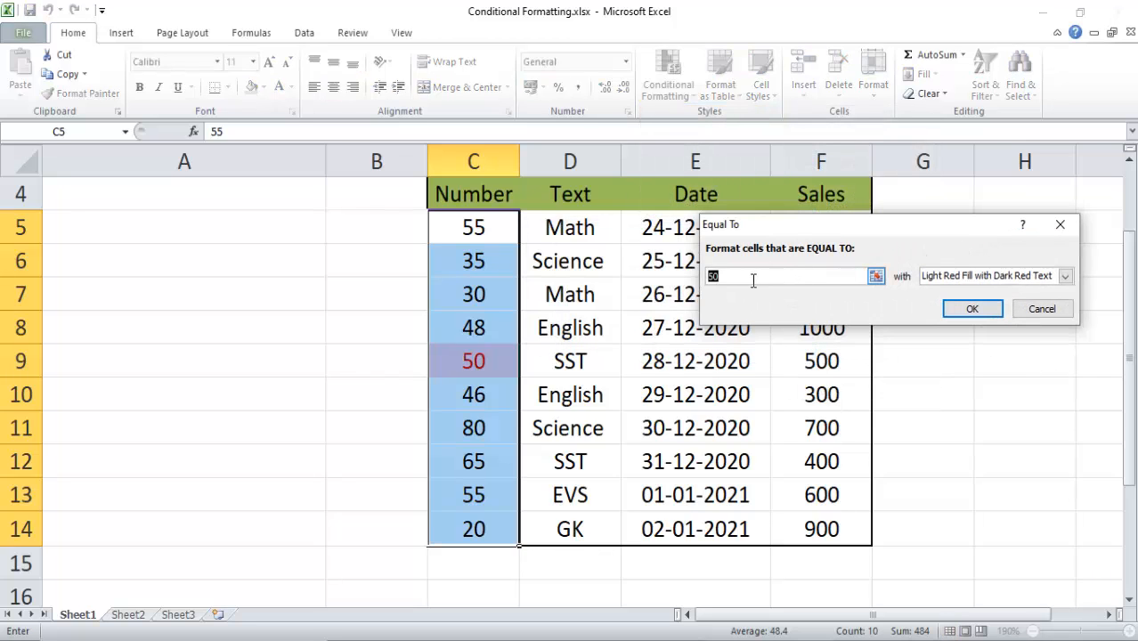
{"action": "left_click", "coordinate": [743, 279]}
{"action": "left_click_drag", "start_coordinate": [860, 276], "coordinate": [671, 272]}
{"action": "type", "text": "48"}
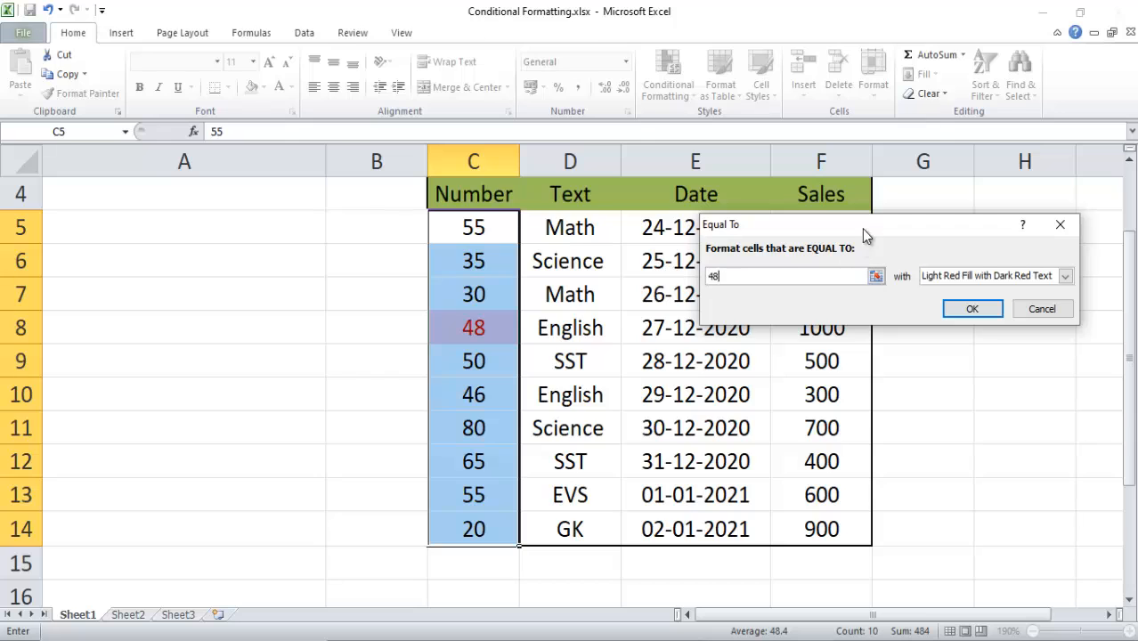
{"action": "left_click_drag", "start_coordinate": [862, 229], "coordinate": [763, 219]}
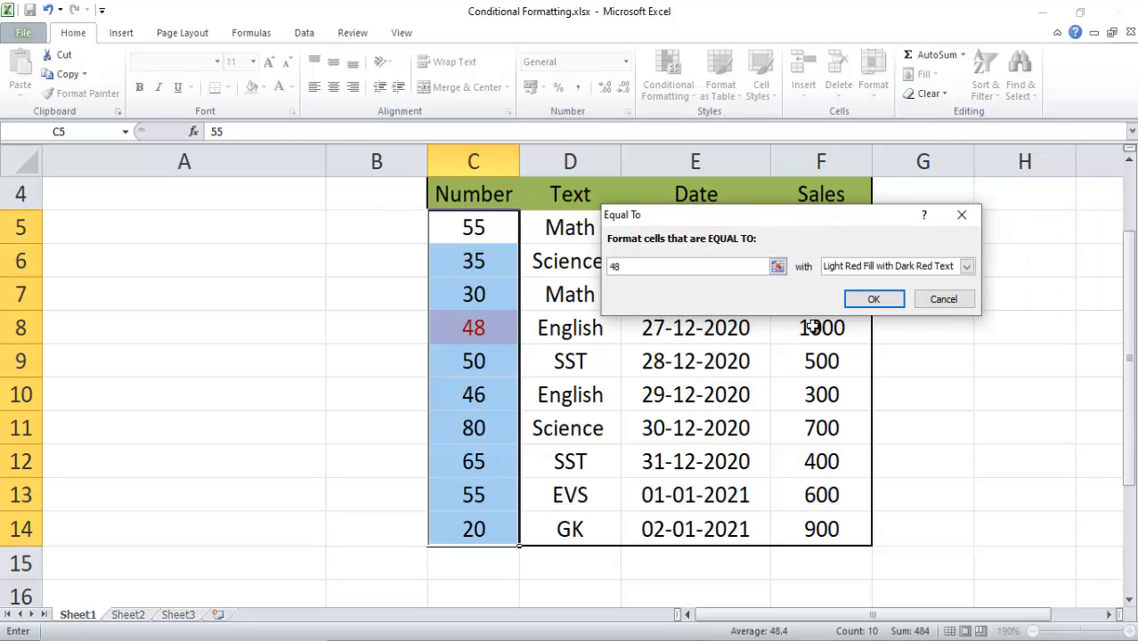
{"action": "left_click", "coordinate": [874, 299]}
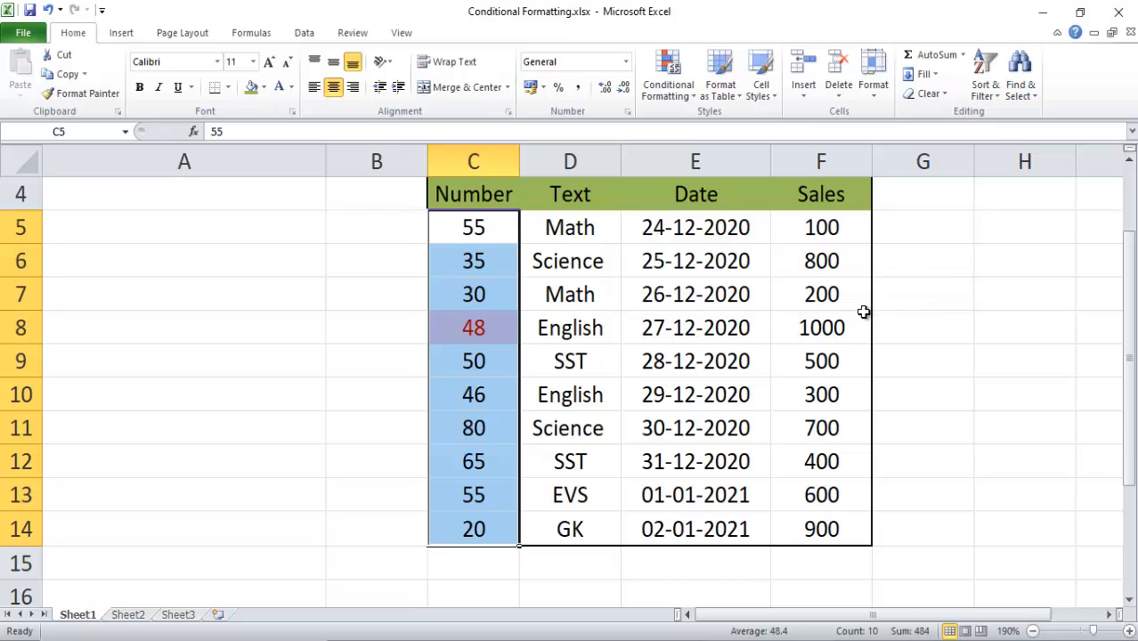
{"action": "left_click", "coordinate": [581, 322]}
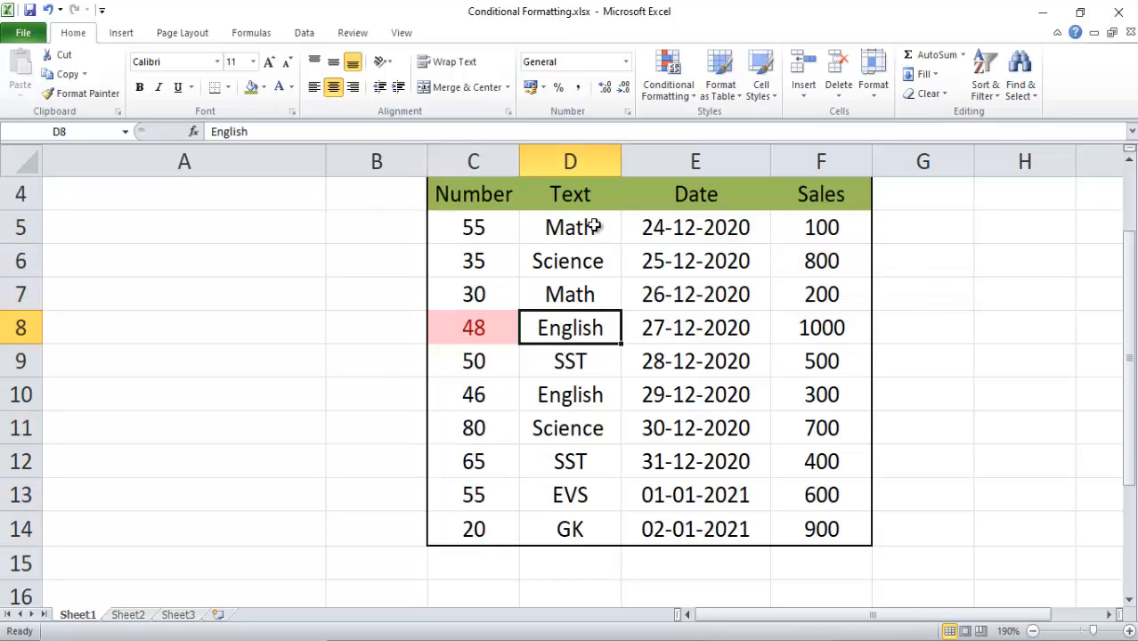
Highlight the Text entries in D5:D14 that are equal to Math with Light Red Fill with Dark Red Text
{"action": "left_click_drag", "start_coordinate": [592, 224], "coordinate": [589, 524]}
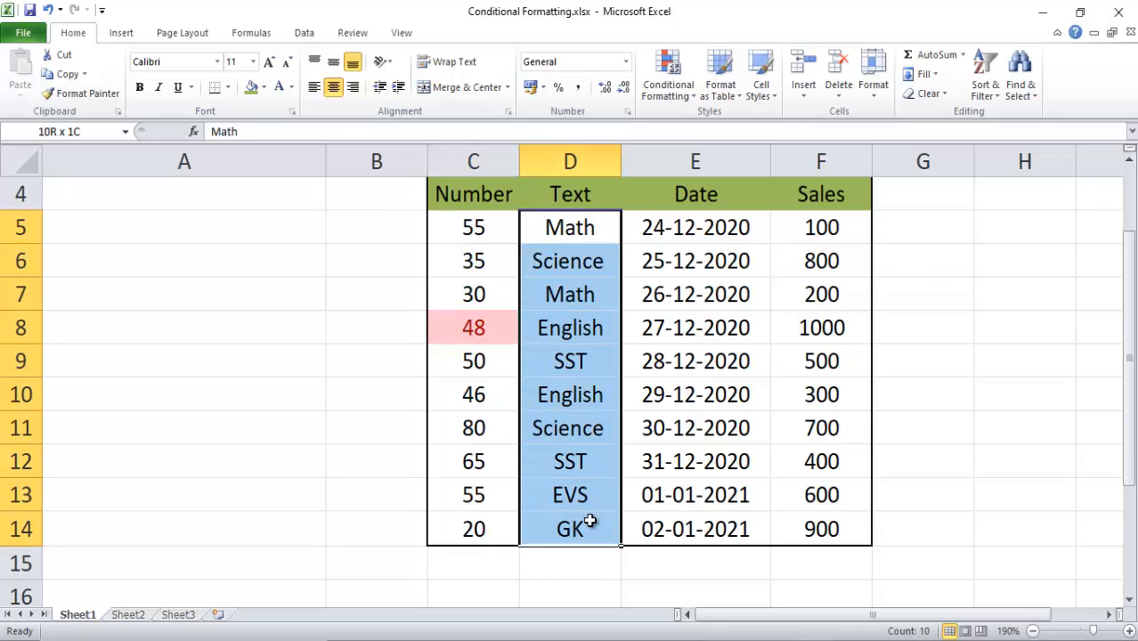
{"action": "left_click", "coordinate": [683, 96]}
{"action": "mouse_move", "coordinate": [730, 121]}
{"action": "left_click", "coordinate": [864, 243]}
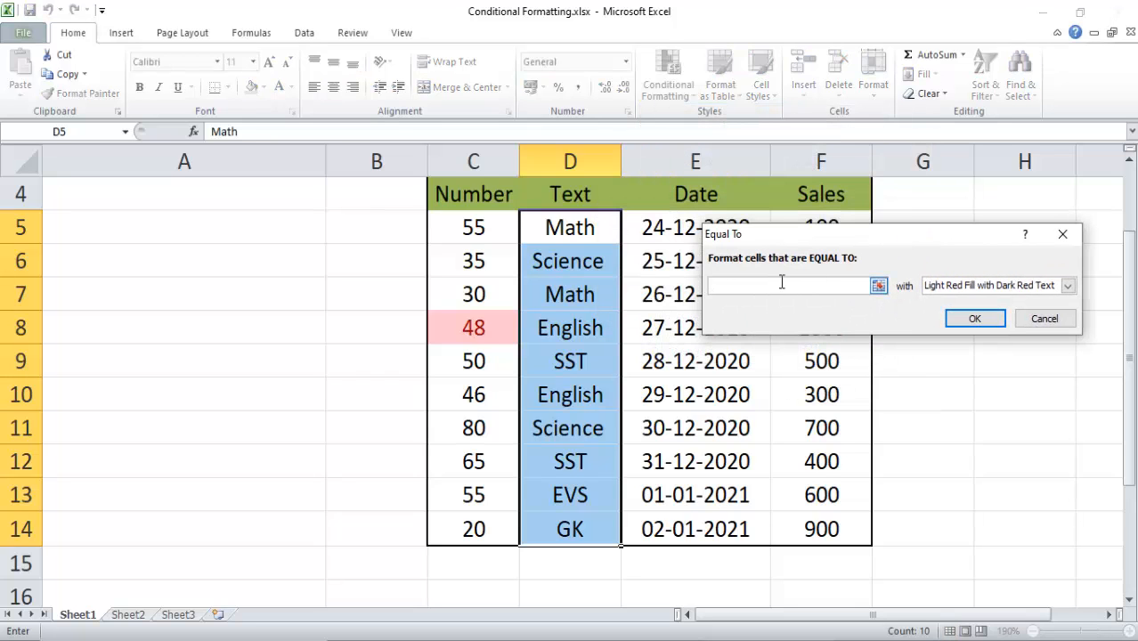
{"action": "type", "text": "Math"}
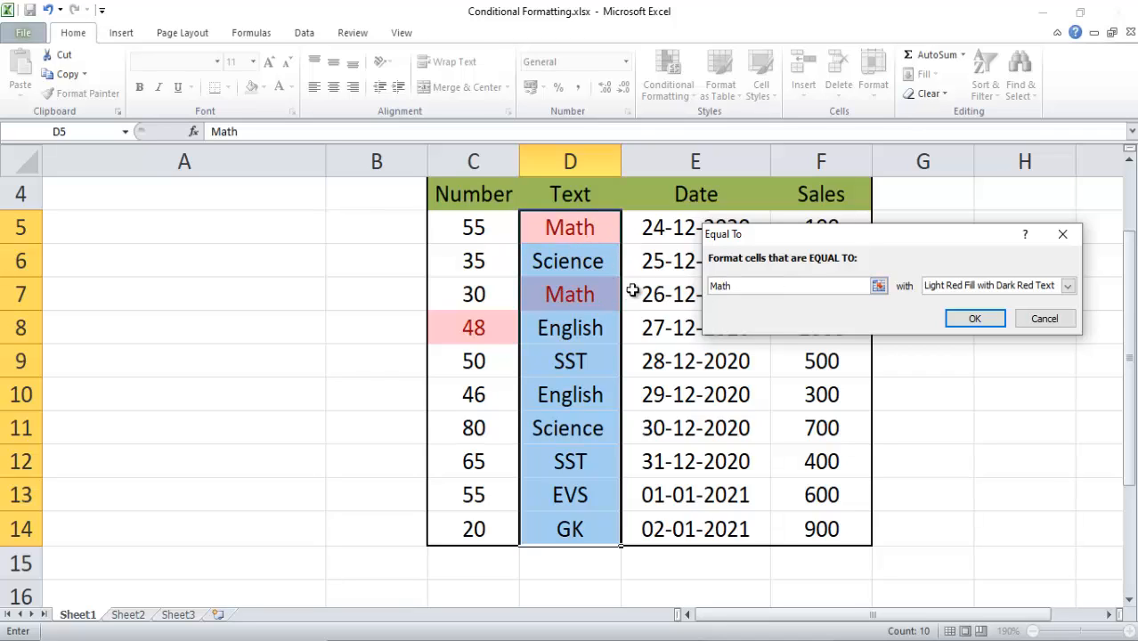
{"action": "left_click_drag", "start_coordinate": [778, 239], "coordinate": [737, 196]}
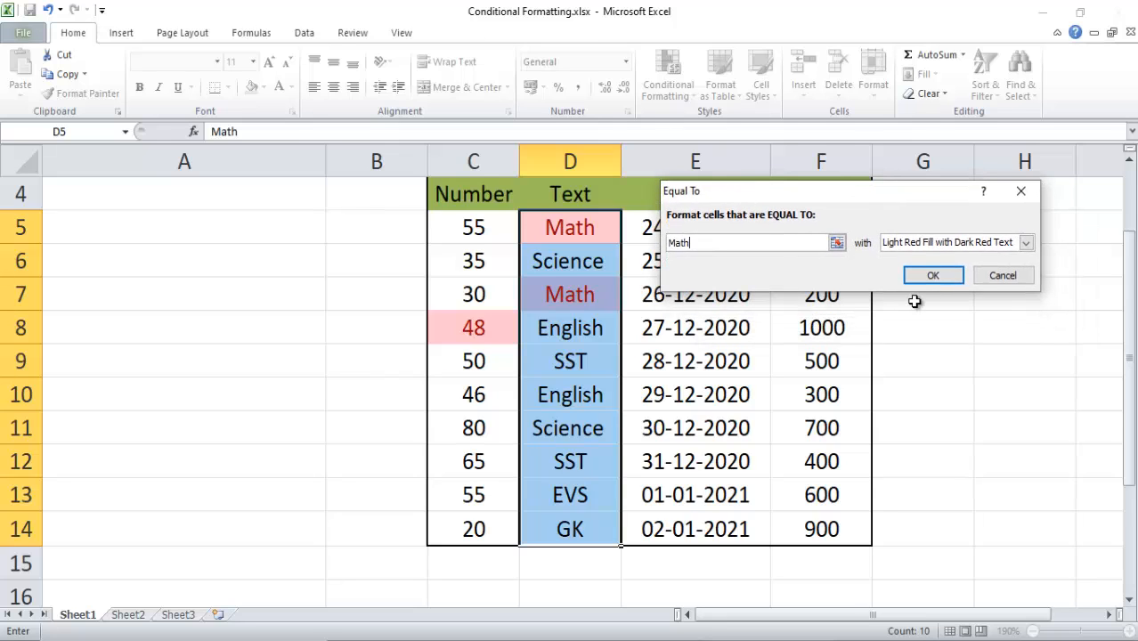
{"action": "left_click", "coordinate": [932, 277]}
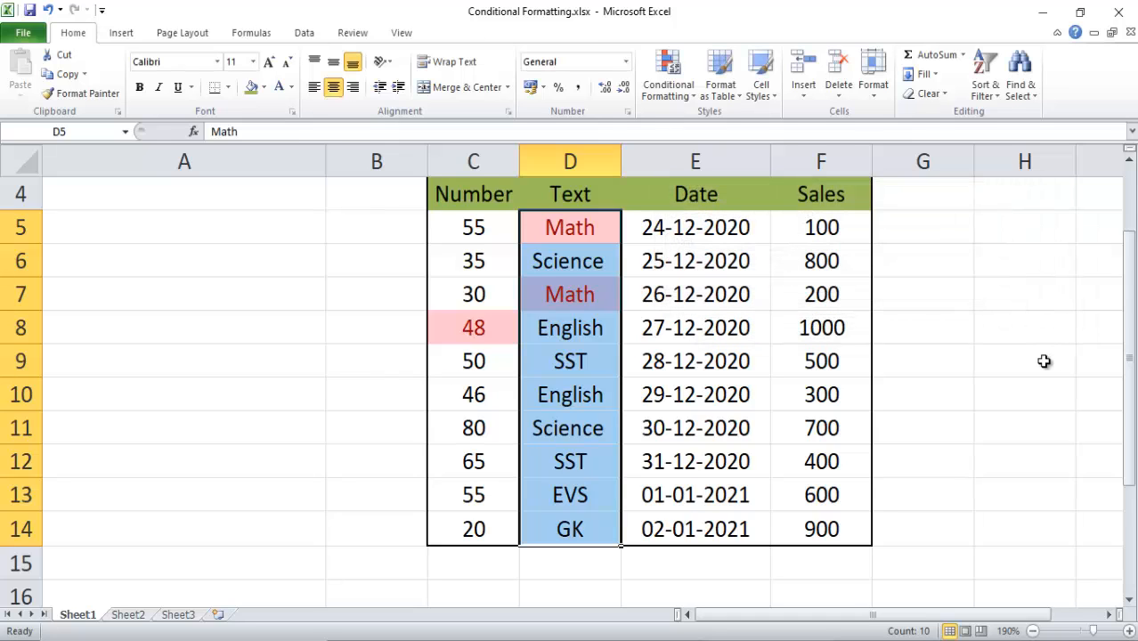
{"action": "left_click", "coordinate": [654, 391]}
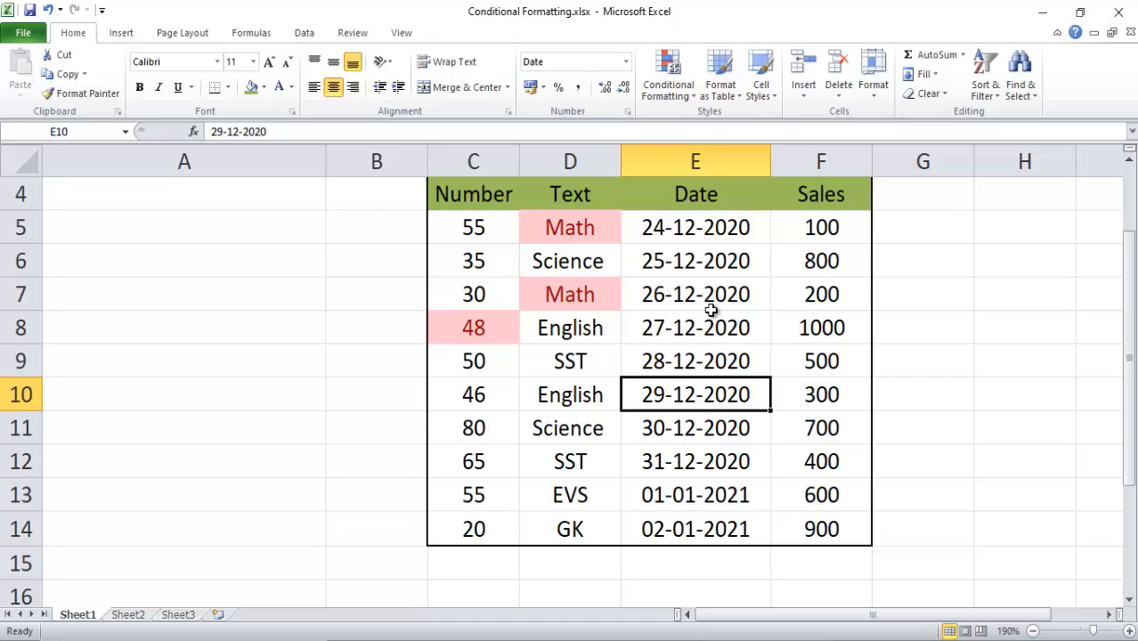
Clear the Number and Text column highlight rules by removing conditional formatting from the entire sheet
{"action": "left_click", "coordinate": [684, 94]}
{"action": "mouse_move", "coordinate": [723, 328]}
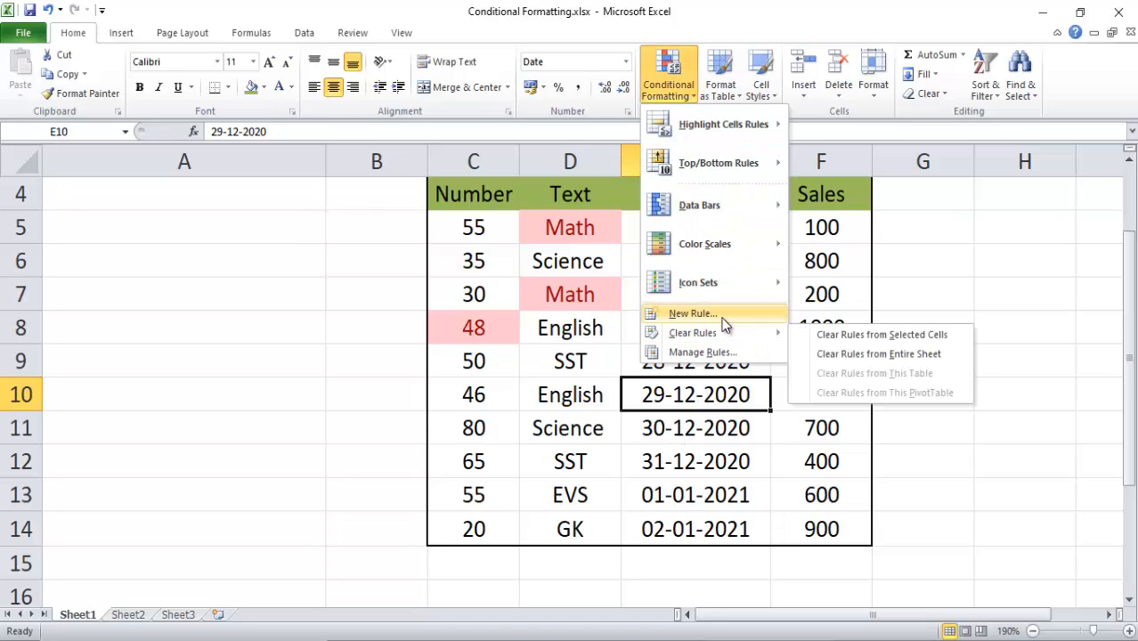
{"action": "left_click", "coordinate": [845, 355]}
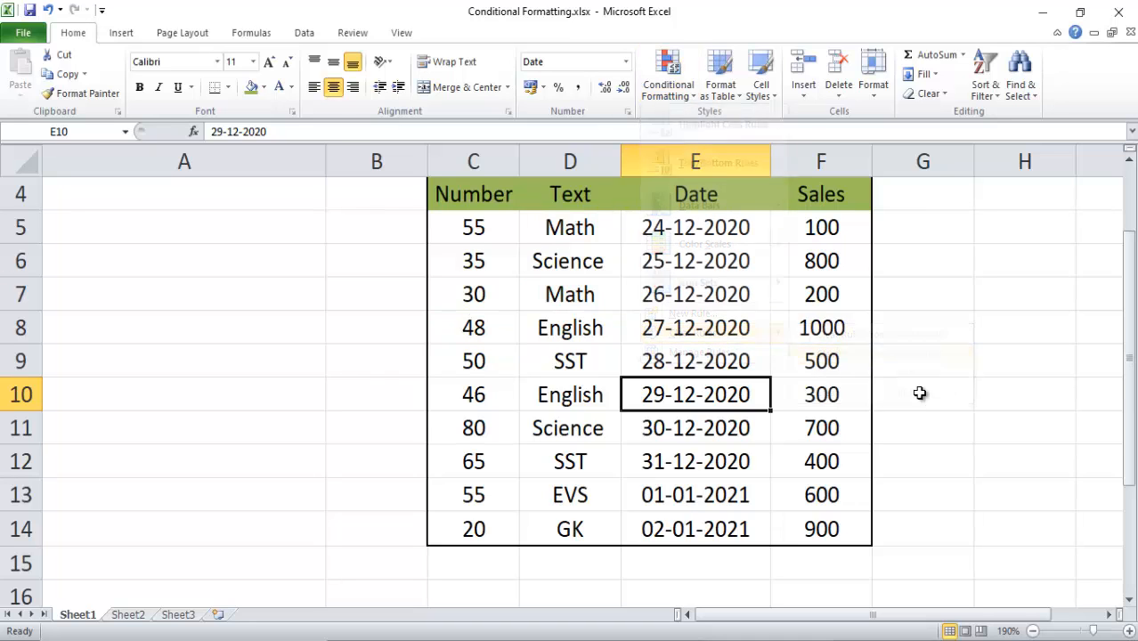
{"action": "left_click", "coordinate": [588, 324]}
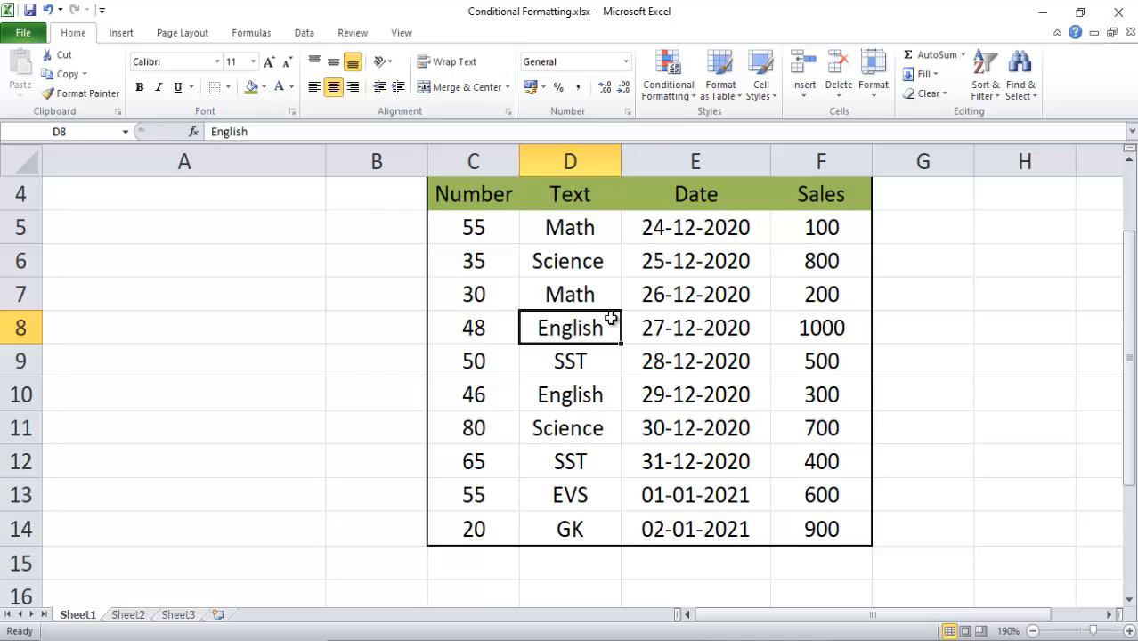
Highlight the cells in D5:D14 that contain the text English with Light Red Fill with Dark Red Text
{"action": "left_click_drag", "start_coordinate": [597, 227], "coordinate": [579, 525]}
{"action": "left_click", "coordinate": [684, 94]}
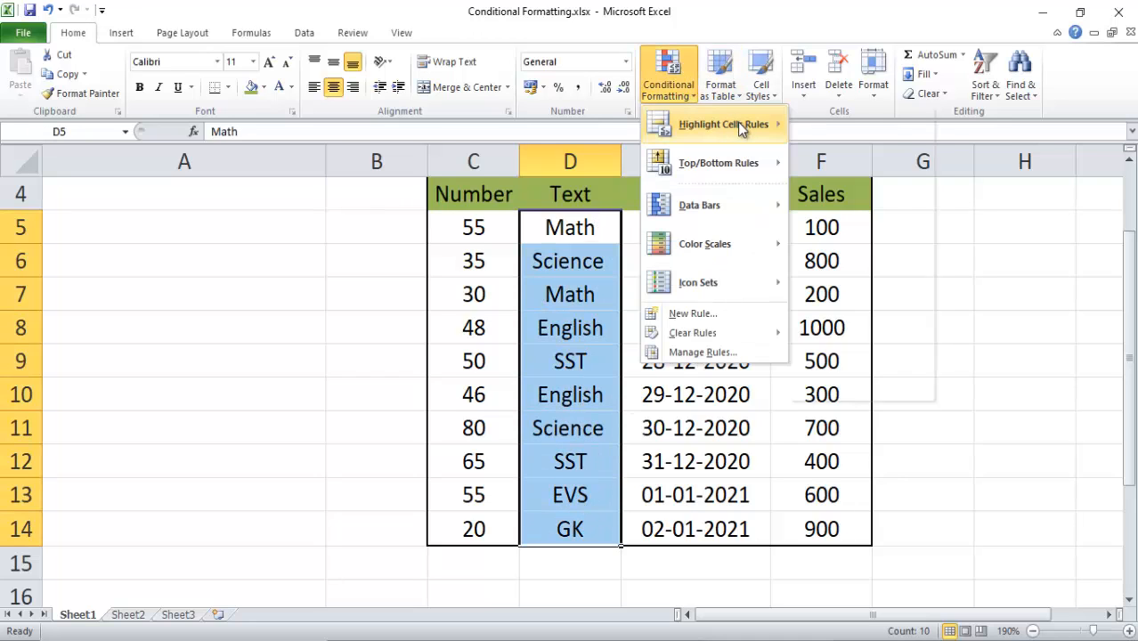
{"action": "mouse_move", "coordinate": [738, 122]}
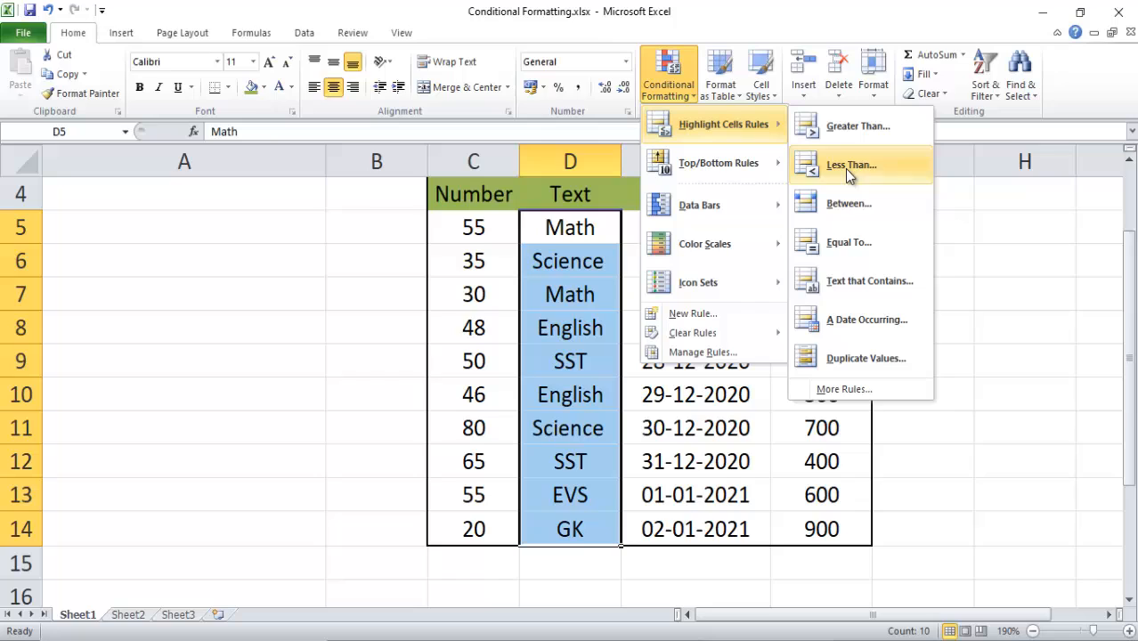
{"action": "left_click", "coordinate": [873, 285]}
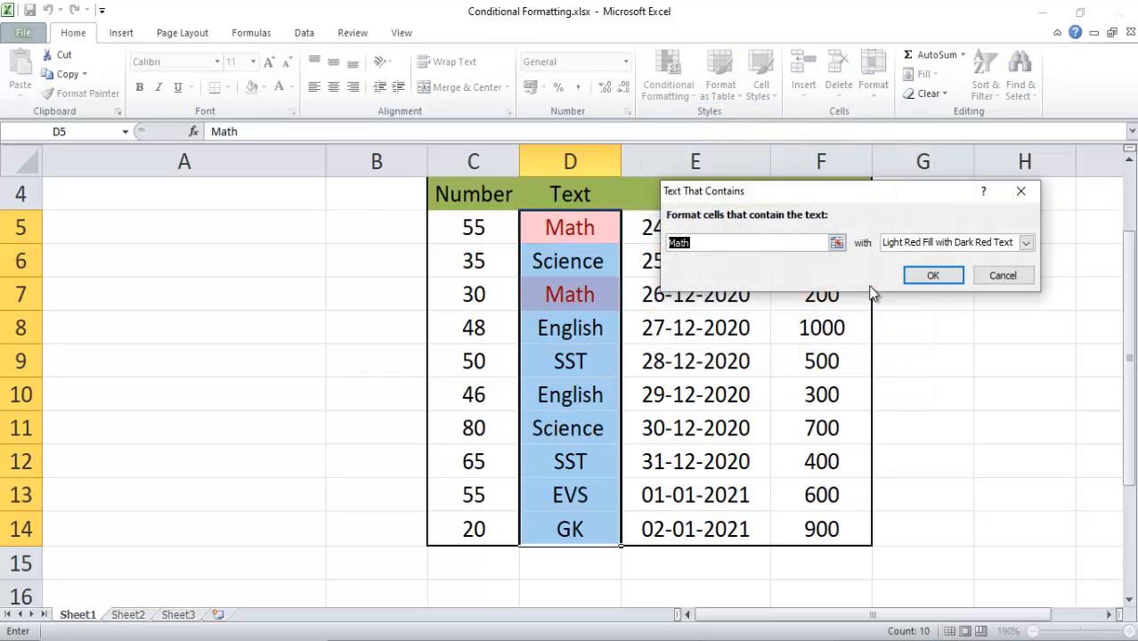
{"action": "left_click_drag", "start_coordinate": [804, 193], "coordinate": [874, 191]}
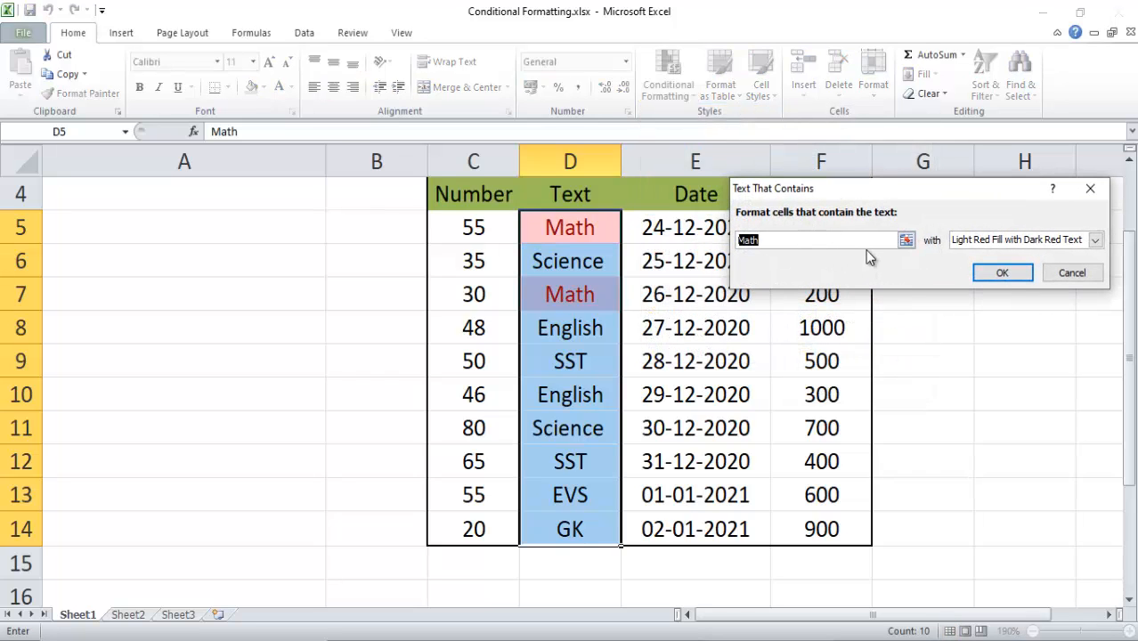
{"action": "type", "text": "English"}
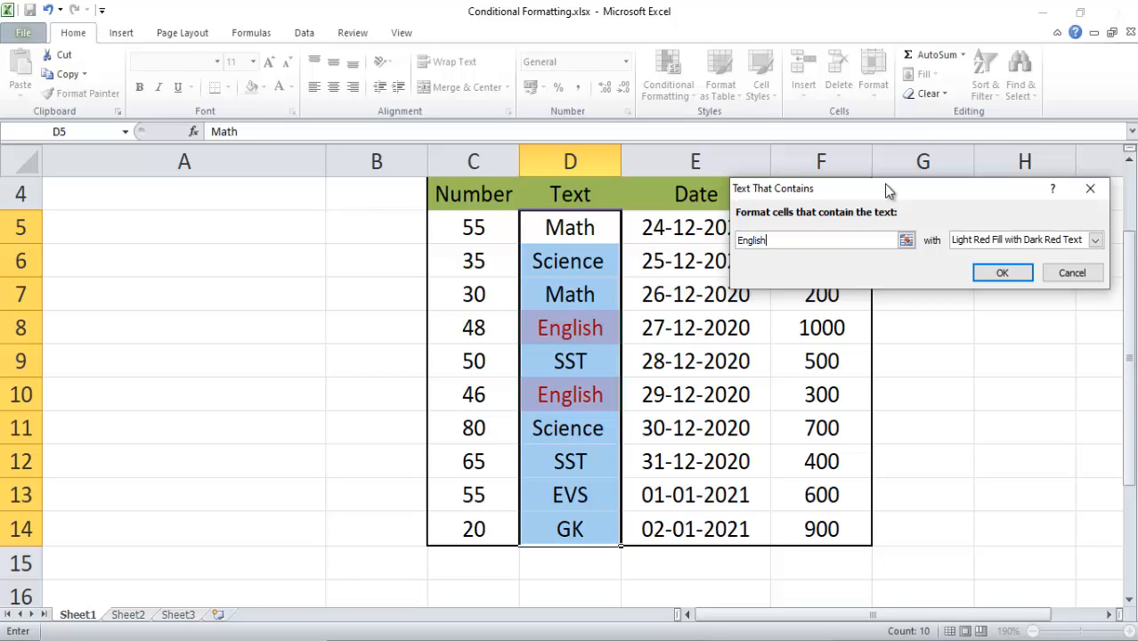
{"action": "left_click", "coordinate": [1018, 273]}
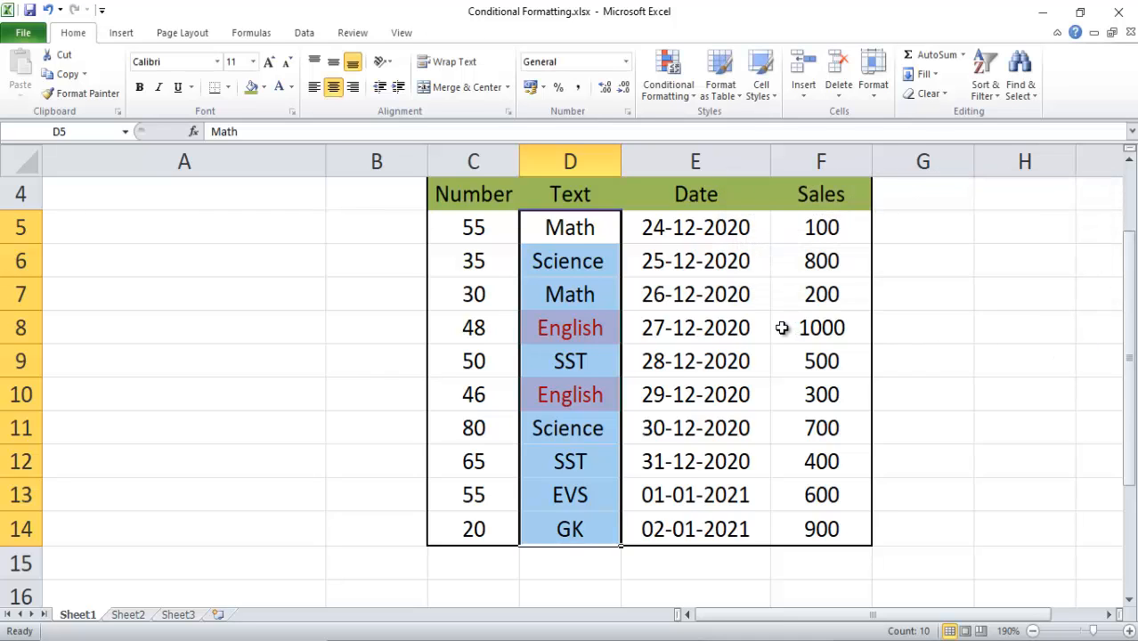
{"action": "left_click", "coordinate": [613, 282]}
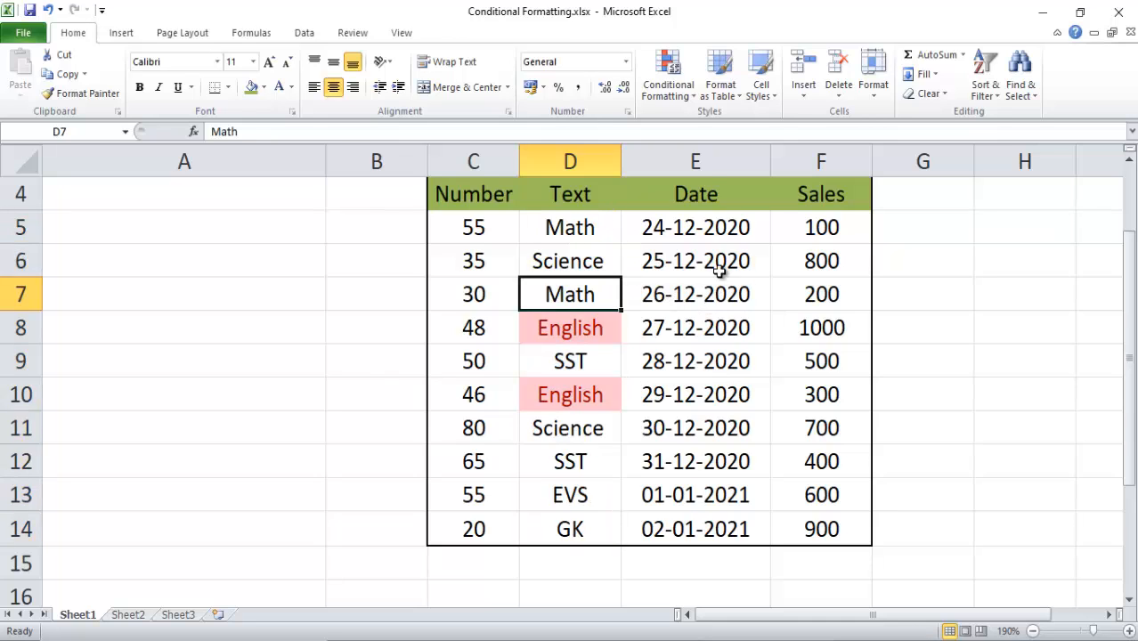
Remove the text highlight by clearing the conditional formatting rules from the entire sheet
{"action": "left_click", "coordinate": [668, 82]}
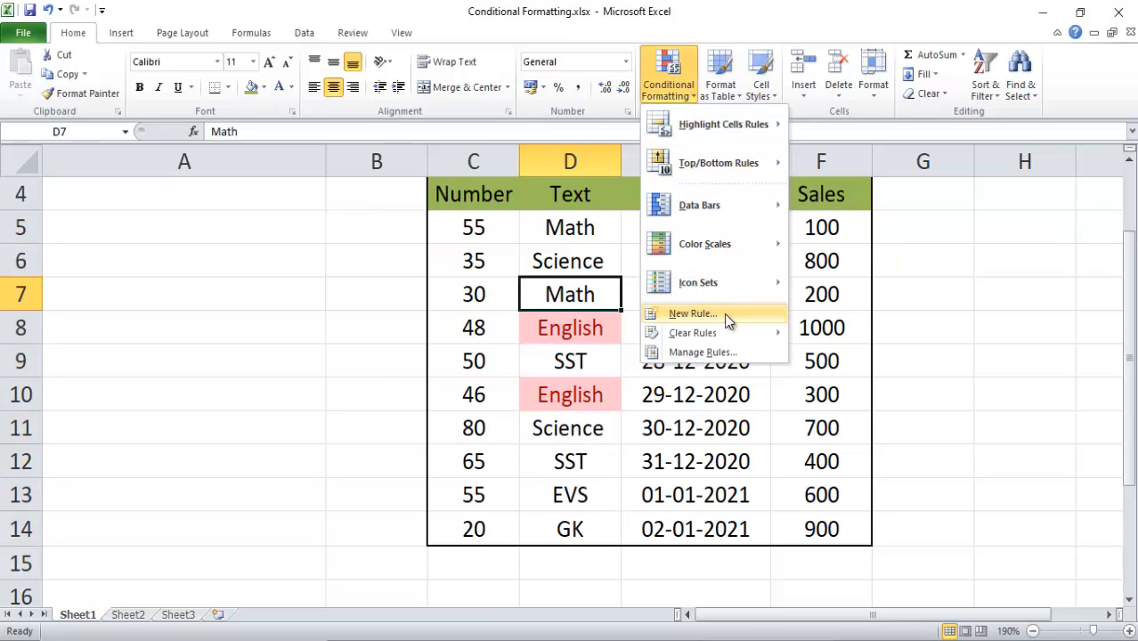
{"action": "mouse_move", "coordinate": [728, 331]}
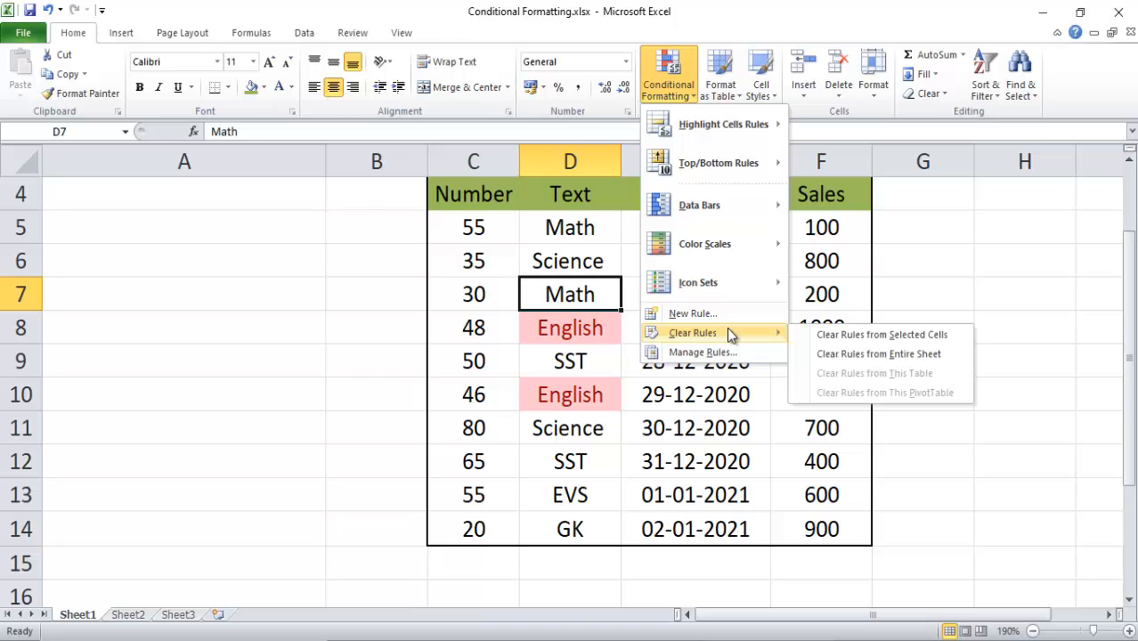
{"action": "left_click", "coordinate": [866, 357]}
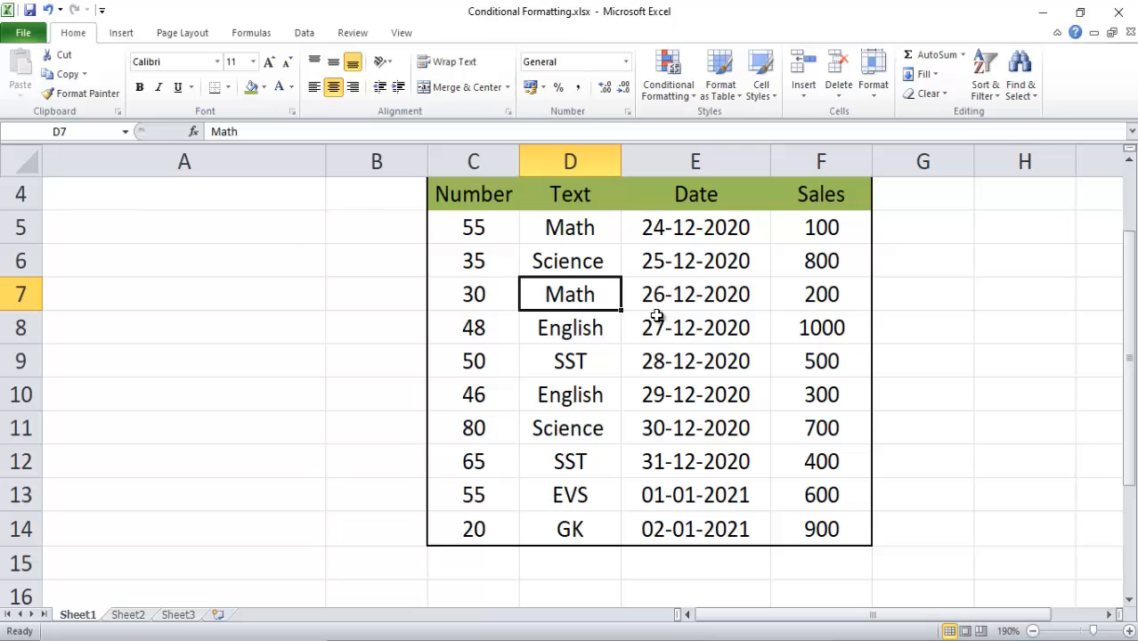
{"action": "left_click", "coordinate": [657, 316]}
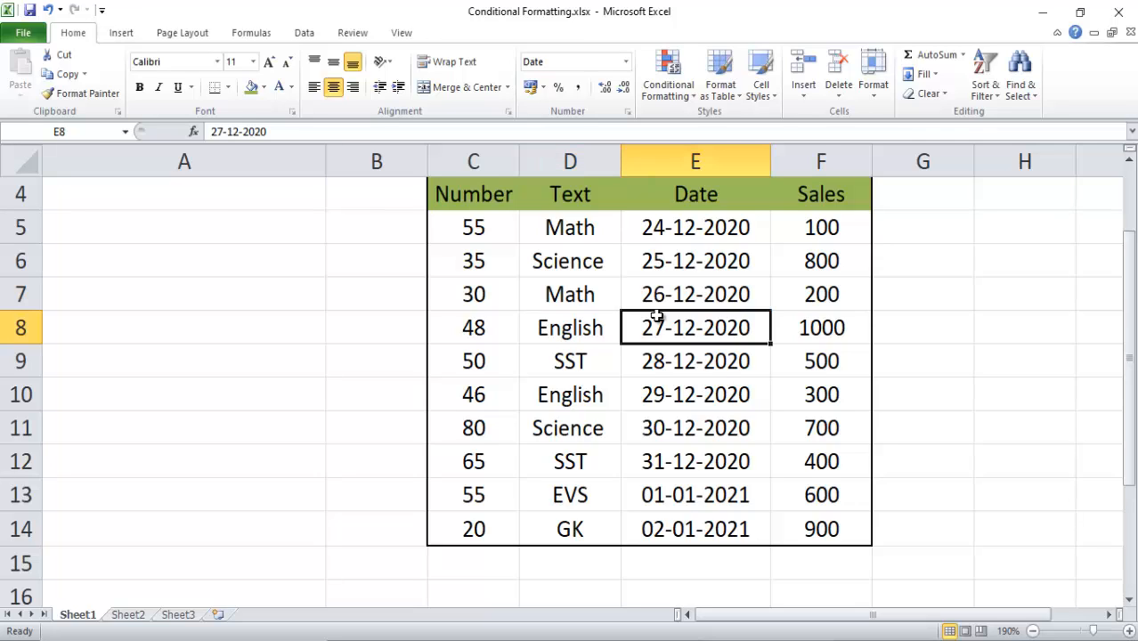
Preview the A Date Occurring rule on the dates in E5:E14 for Yesterday, Today and Tomorrow with Light Red Fill with Dark Red Text
{"action": "left_click_drag", "start_coordinate": [734, 228], "coordinate": [748, 539]}
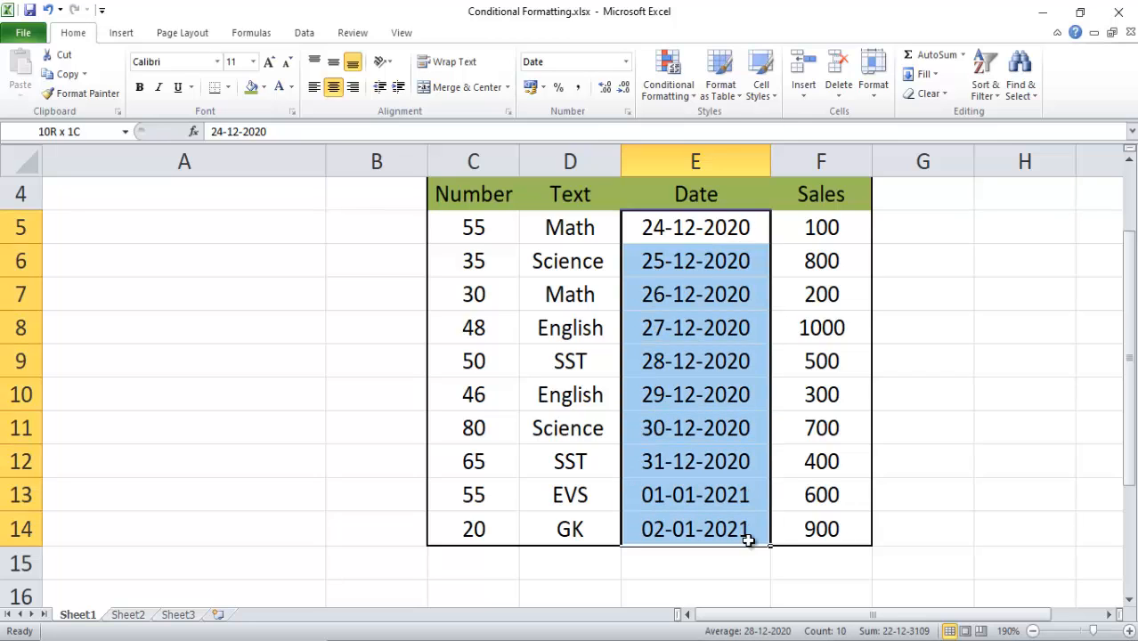
{"action": "left_click", "coordinate": [677, 95]}
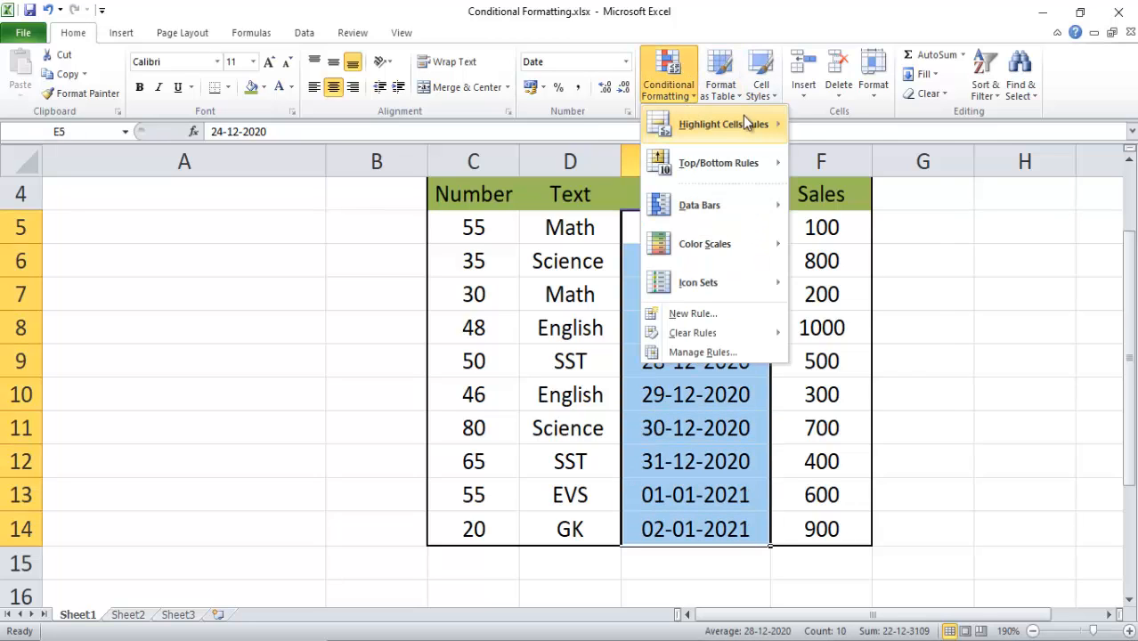
{"action": "mouse_move", "coordinate": [751, 127]}
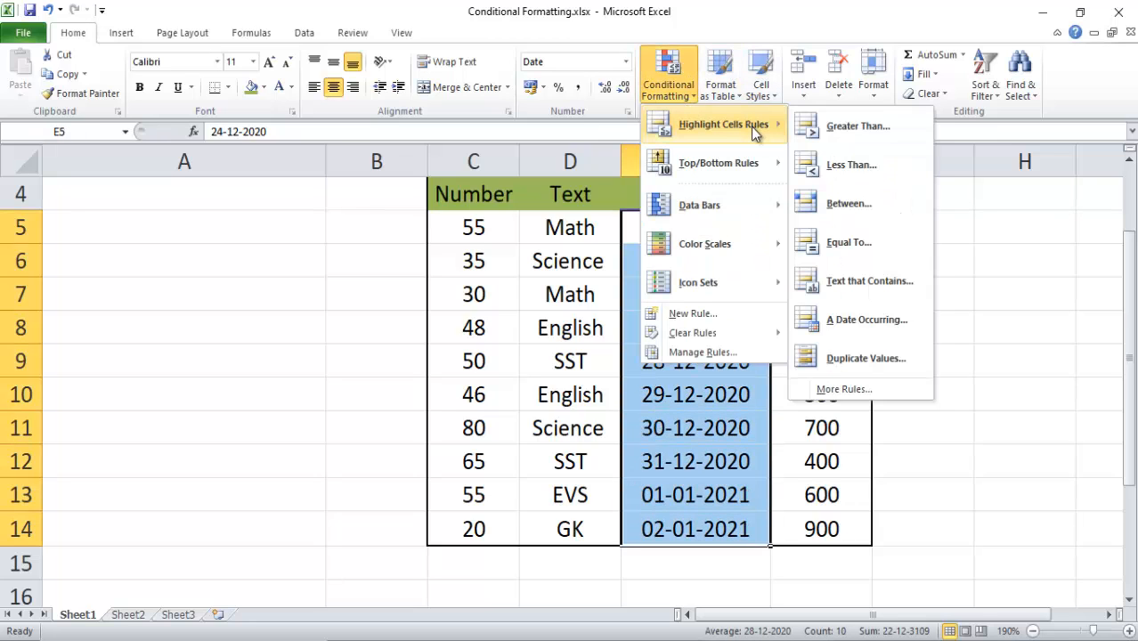
{"action": "left_click", "coordinate": [868, 323]}
{"action": "left_click_drag", "start_coordinate": [923, 189], "coordinate": [971, 136]}
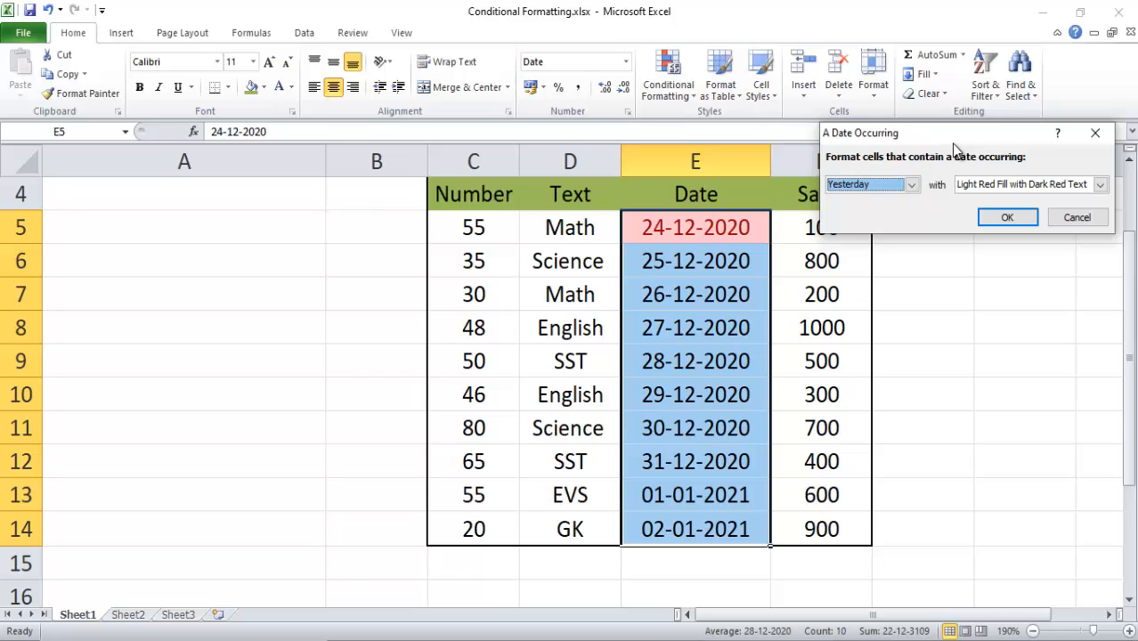
{"action": "left_click_drag", "start_coordinate": [944, 134], "coordinate": [897, 176]}
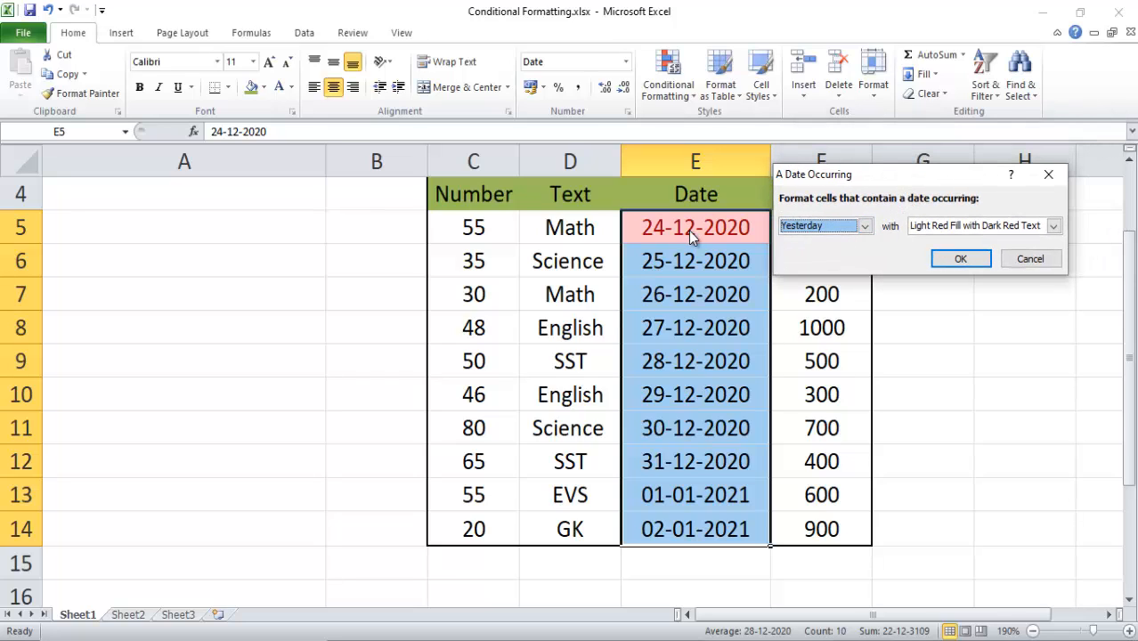
{"action": "left_click", "coordinate": [864, 225]}
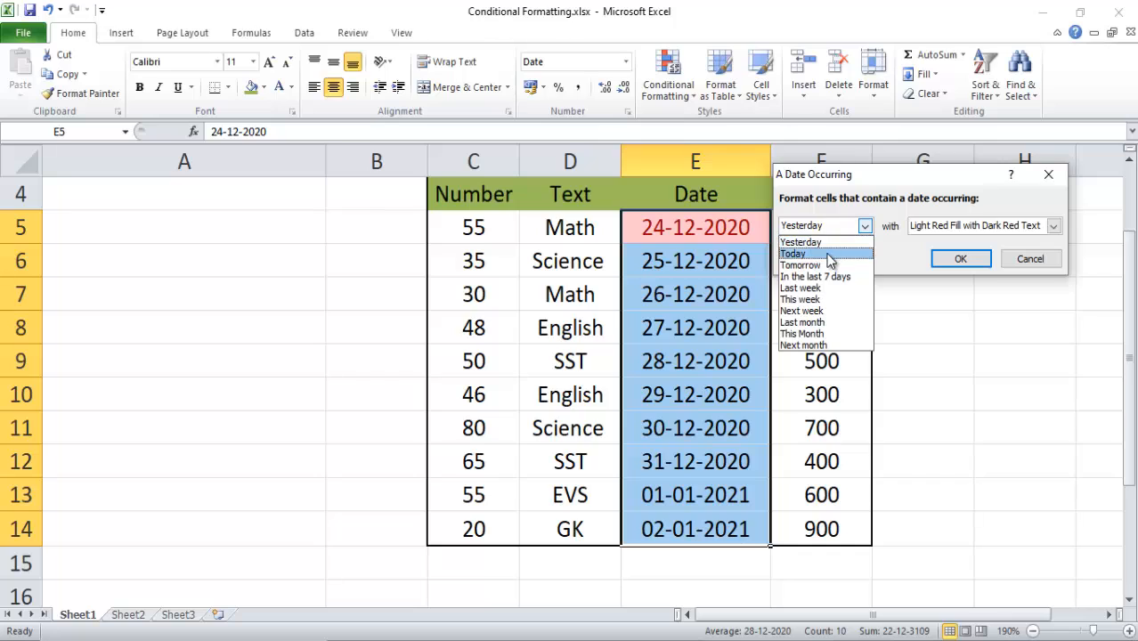
{"action": "left_click", "coordinate": [828, 255]}
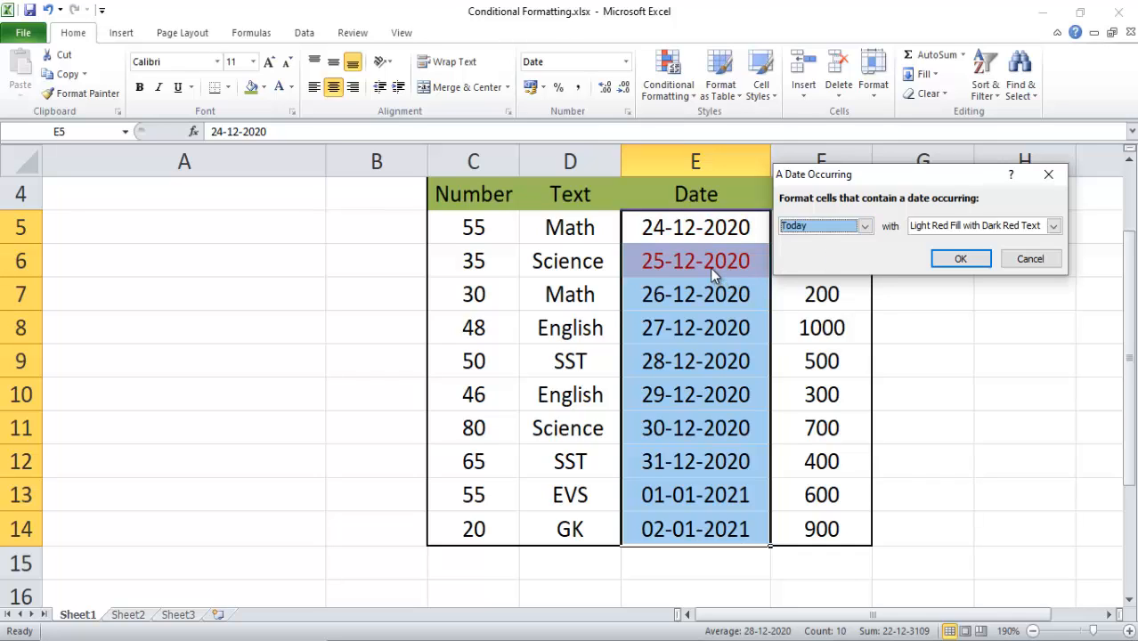
{"action": "left_click", "coordinate": [802, 227]}
{"action": "left_click", "coordinate": [816, 266]}
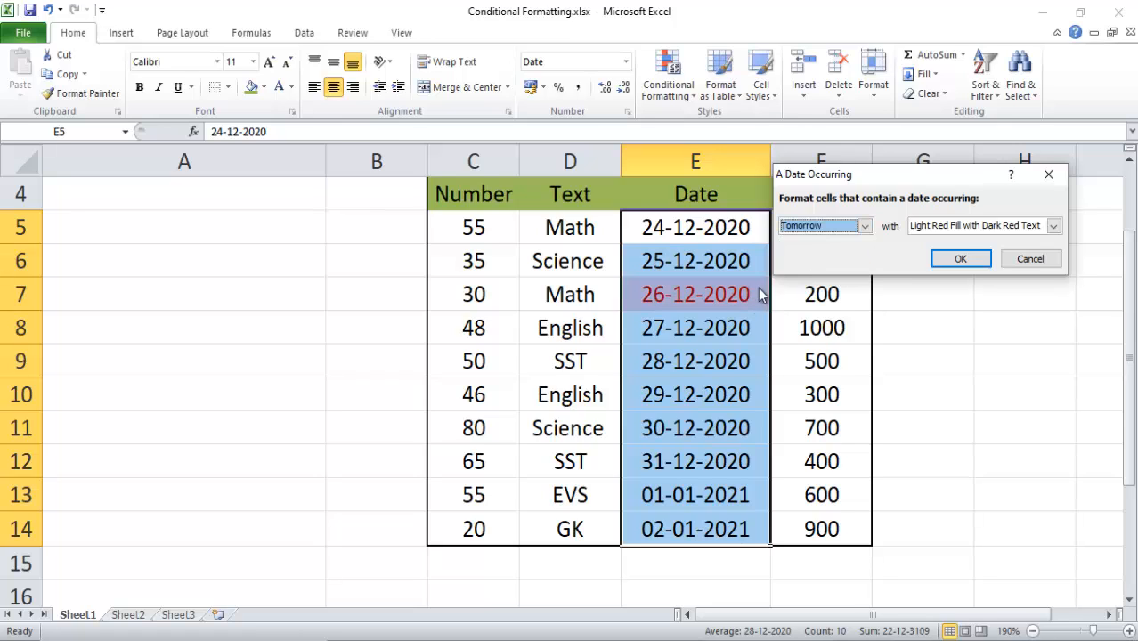
Preview the date rule for This week and Next week, and dismiss it without applying
{"action": "left_click", "coordinate": [811, 228]}
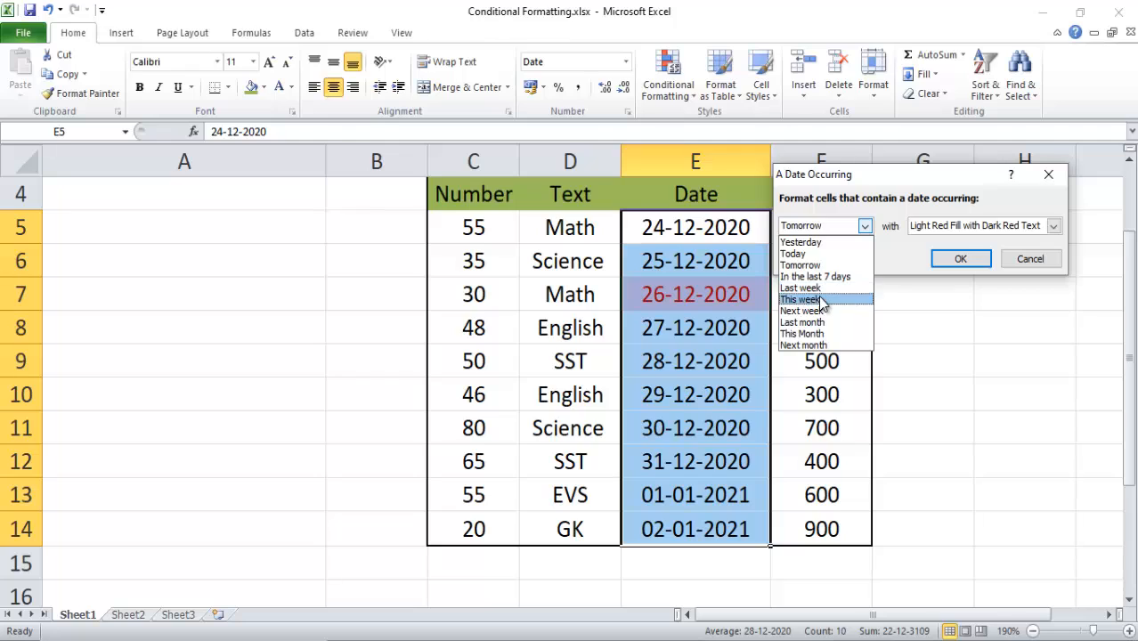
{"action": "left_click", "coordinate": [818, 299]}
{"action": "left_click", "coordinate": [821, 227]}
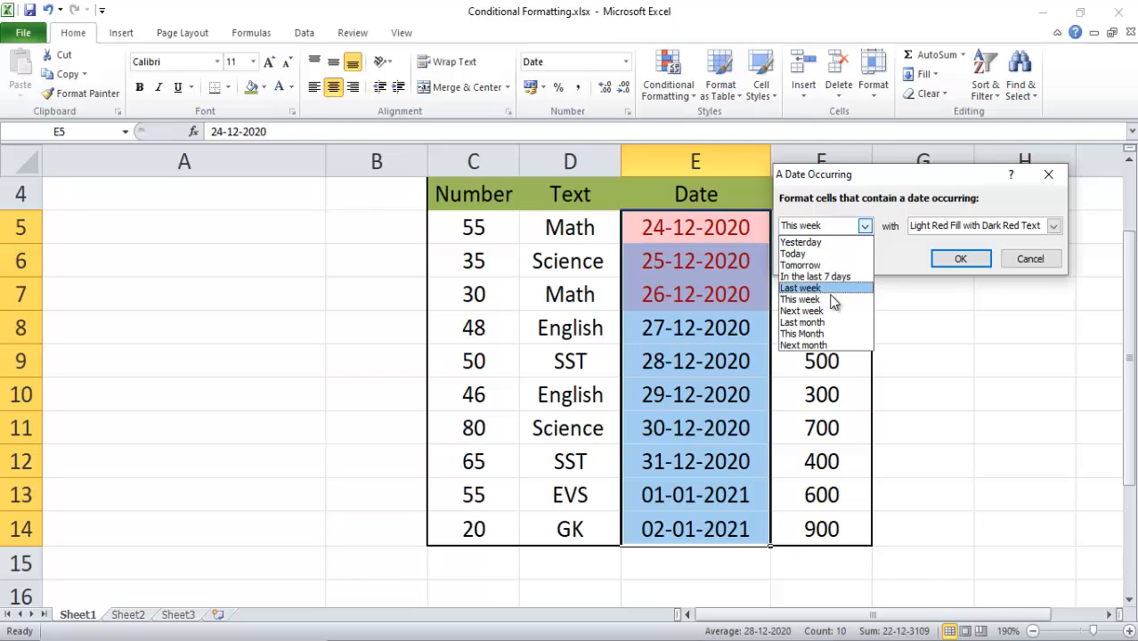
{"action": "left_click", "coordinate": [828, 312]}
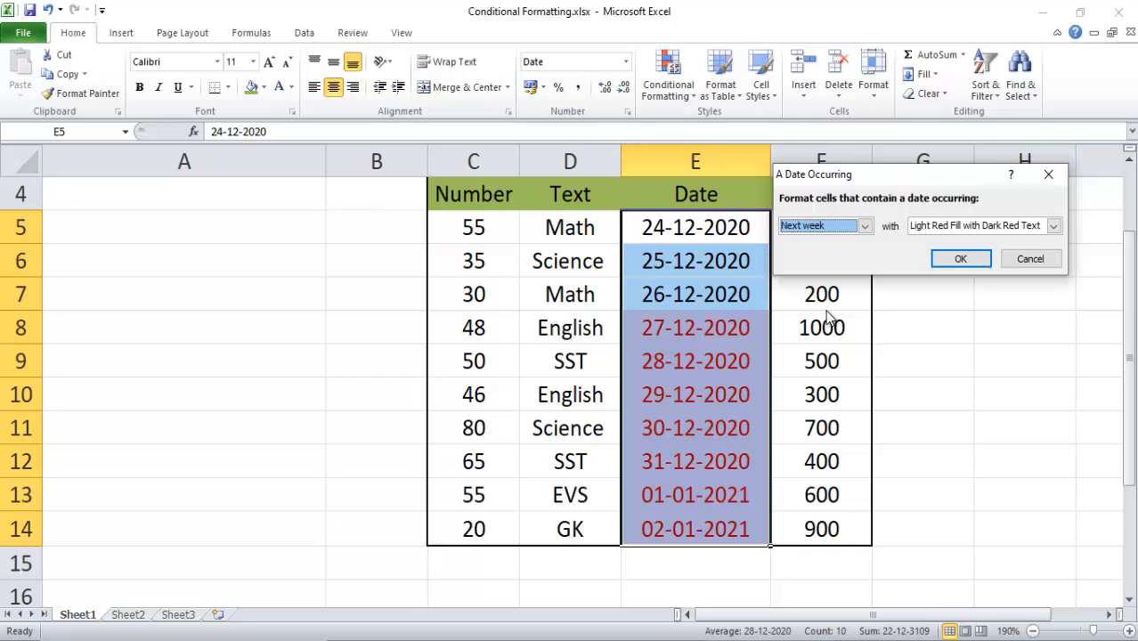
{"action": "left_click", "coordinate": [1030, 260]}
{"action": "left_click", "coordinate": [729, 330]}
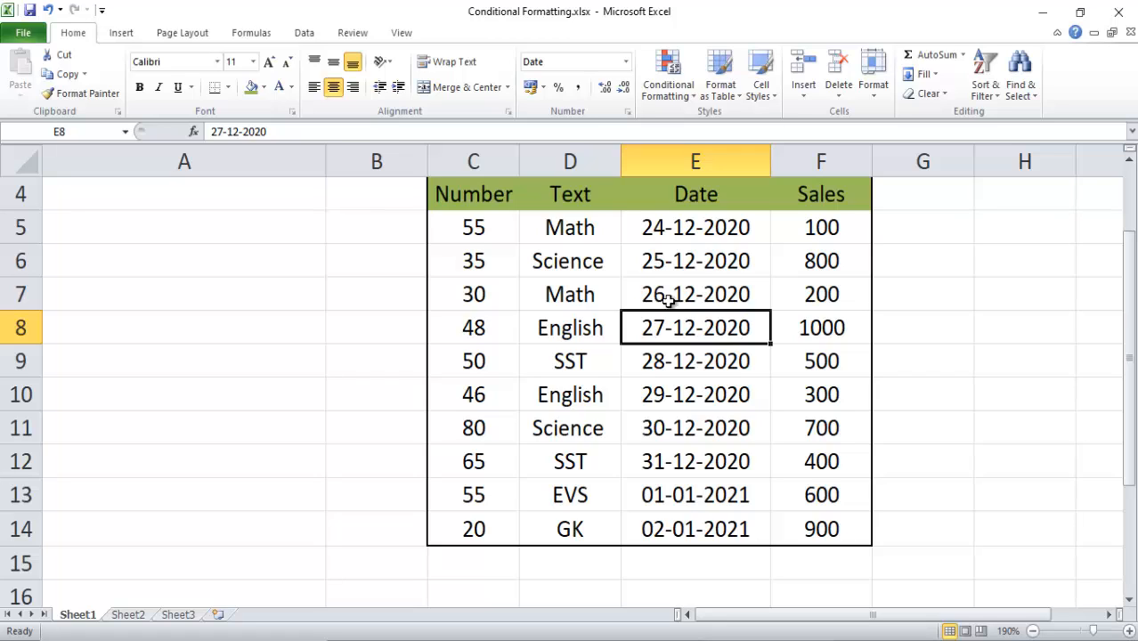
Highlight the unique values in the Text entries D5:D14 with Light Red Fill with Dark Red Text, using the Duplicate Values rule
{"action": "left_click_drag", "start_coordinate": [588, 228], "coordinate": [584, 532]}
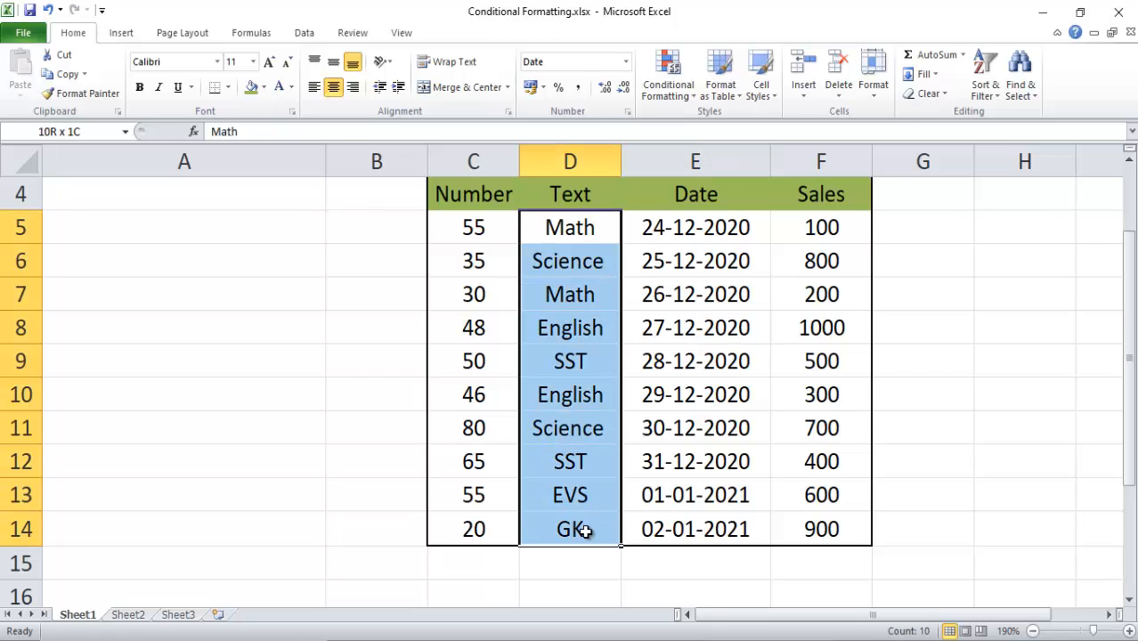
{"action": "left_click", "coordinate": [689, 102]}
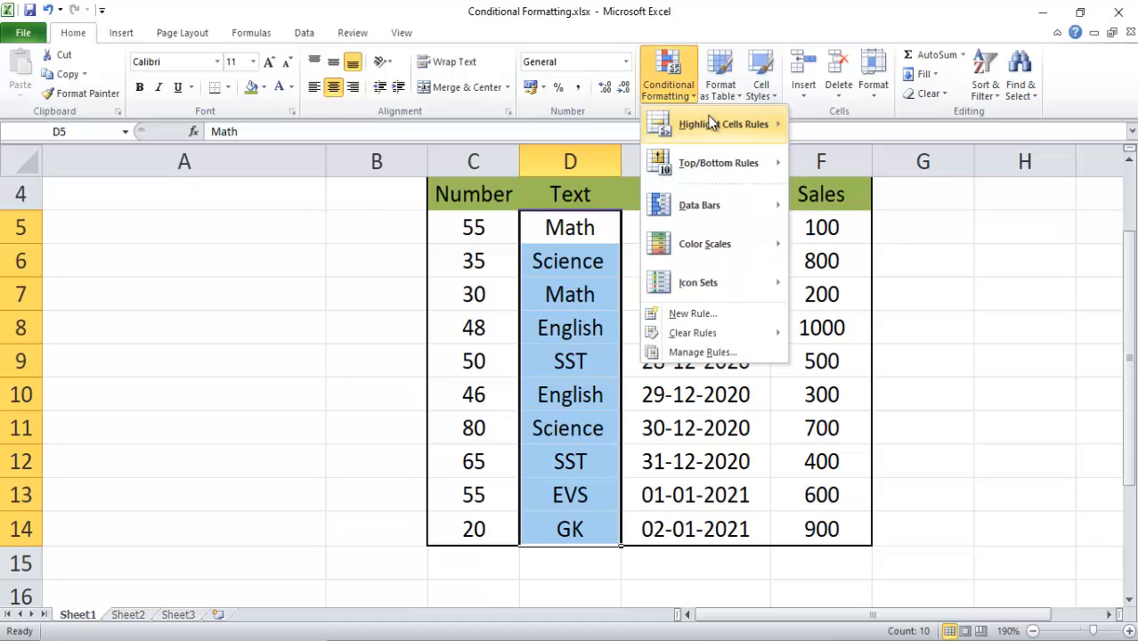
{"action": "mouse_move", "coordinate": [713, 116]}
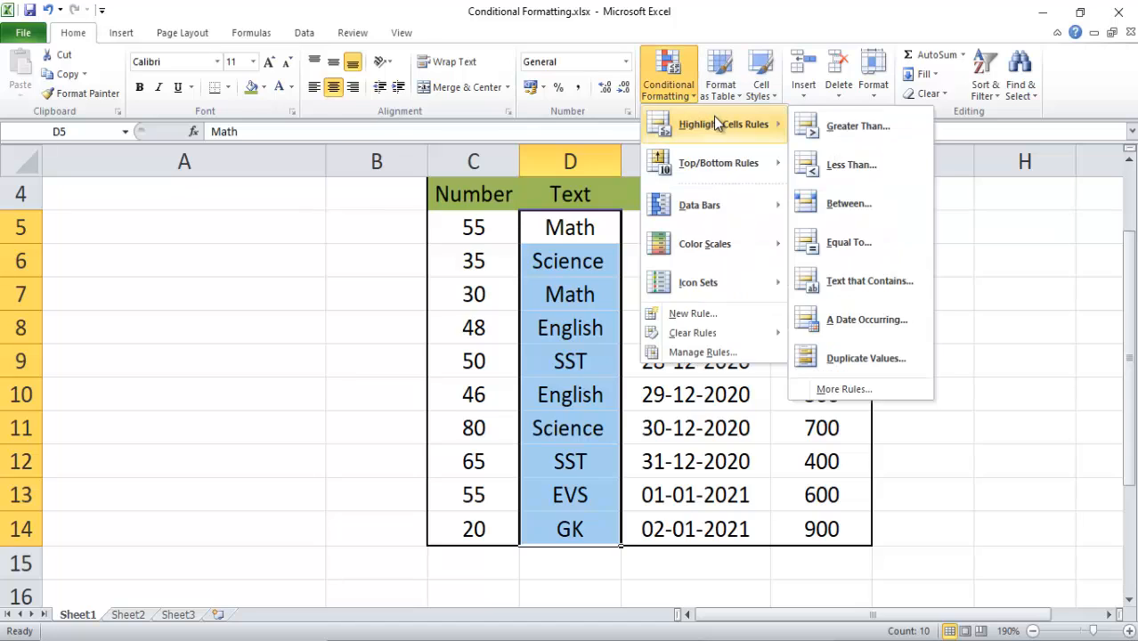
{"action": "left_click", "coordinate": [893, 359]}
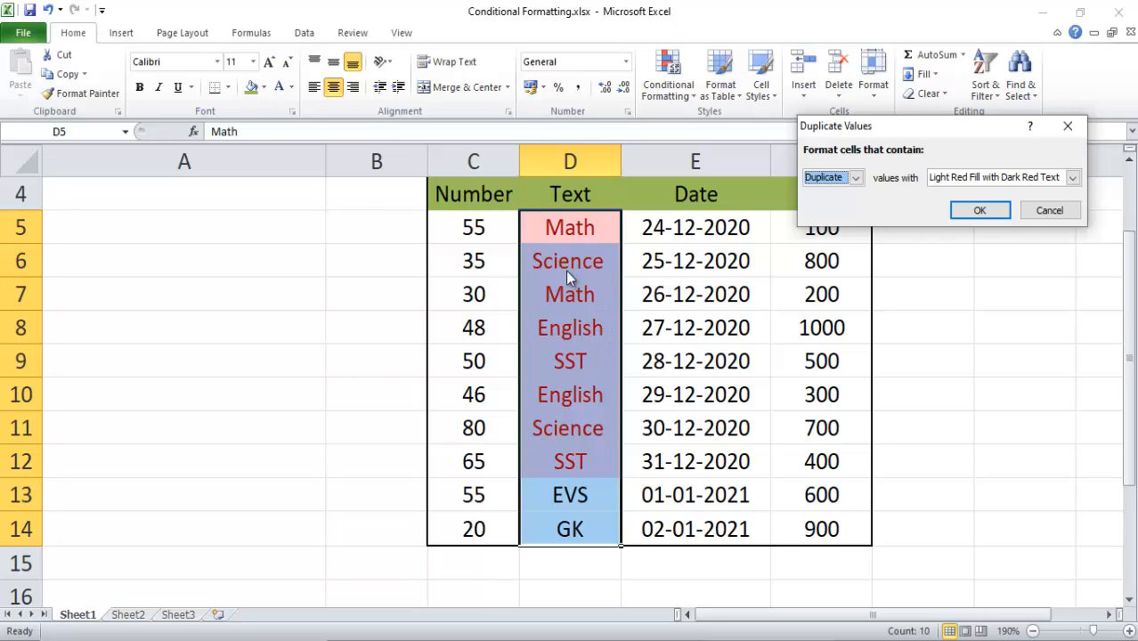
{"action": "left_click_drag", "start_coordinate": [896, 122], "coordinate": [780, 233]}
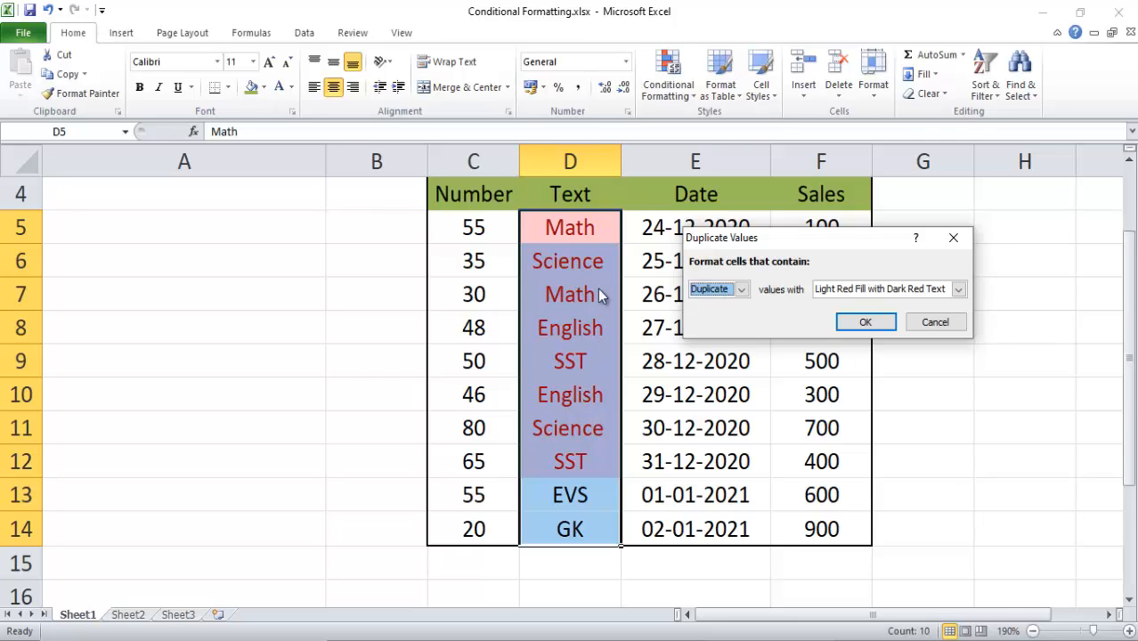
{"action": "left_click", "coordinate": [715, 291]}
{"action": "left_click", "coordinate": [718, 318]}
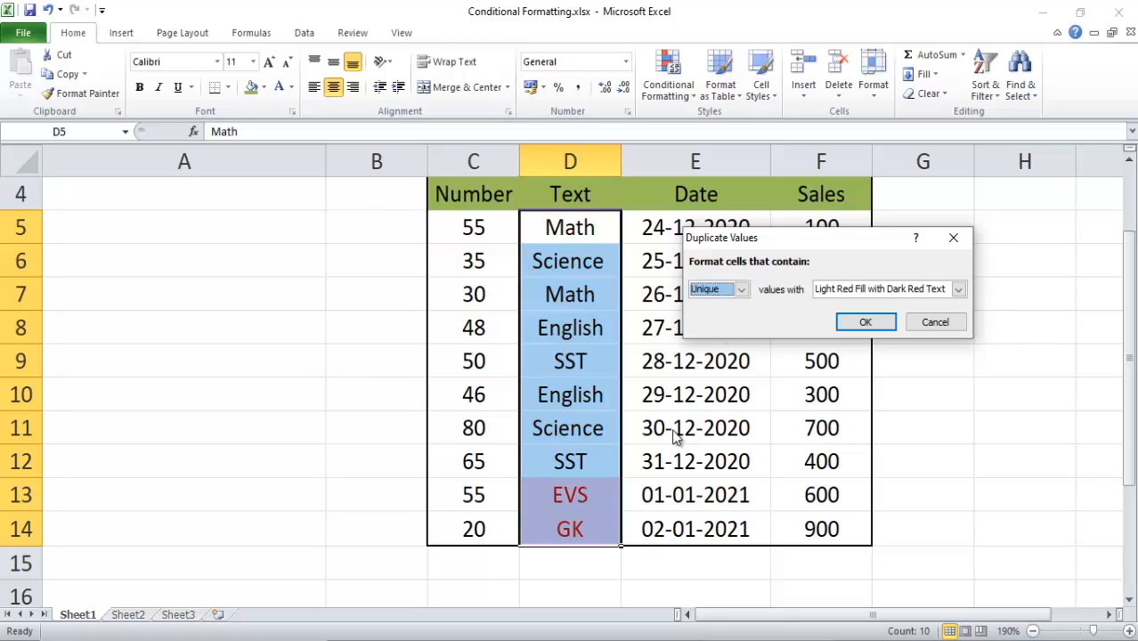
{"action": "left_click", "coordinate": [863, 324]}
Replace the text in cell D12 with Computer
{"action": "left_click", "coordinate": [606, 459]}
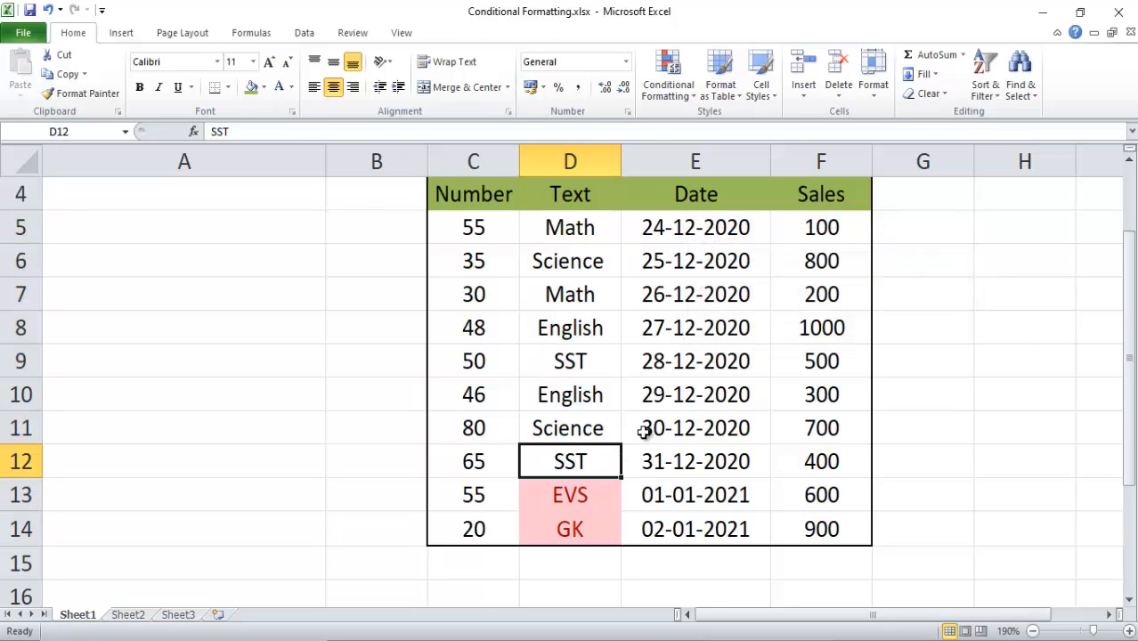
{"action": "key", "text": "Up"}
{"action": "key", "text": "Down"}
{"action": "type", "text": "Computer"}
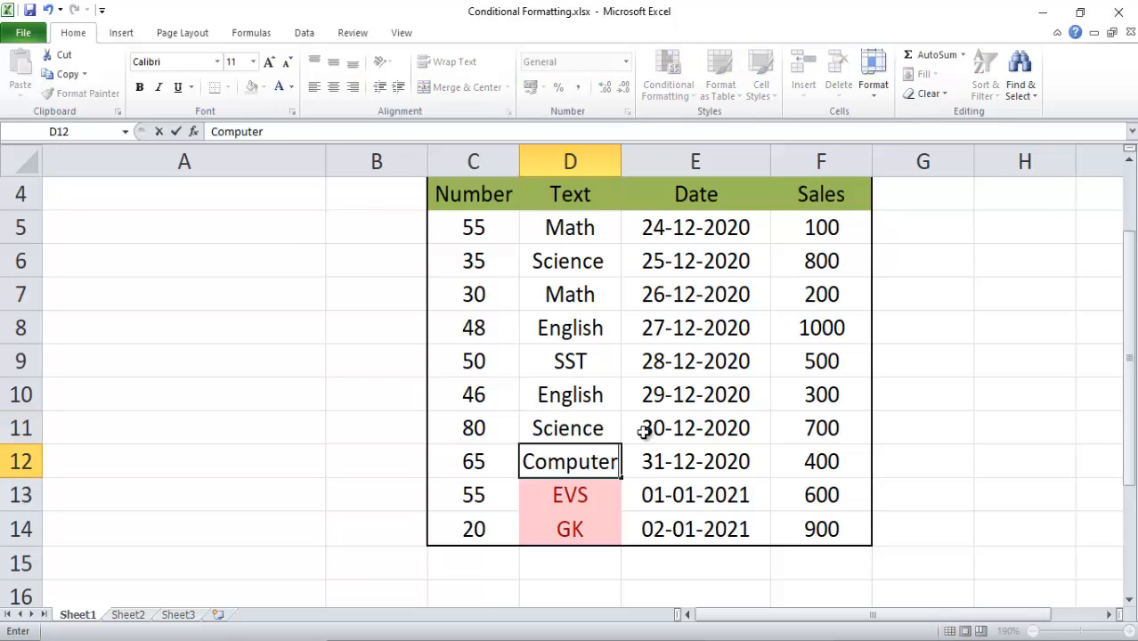
{"action": "key", "text": "Return"}
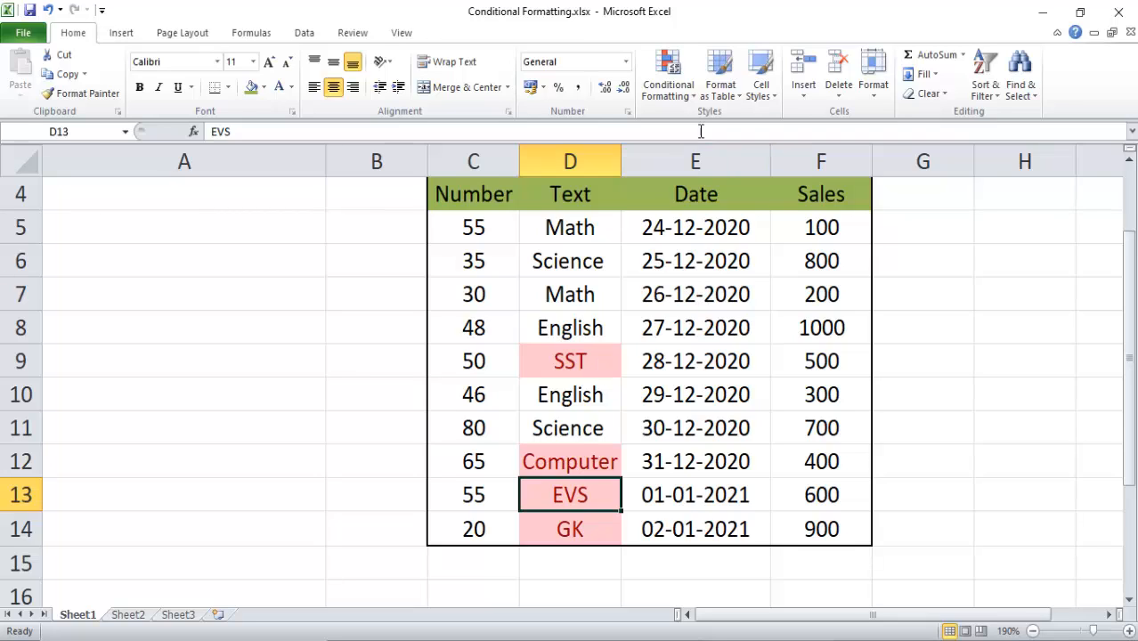
Remove the unique-value highlight by clearing the conditional formatting rules from the entire sheet
{"action": "left_click", "coordinate": [685, 98]}
{"action": "mouse_move", "coordinate": [728, 142]}
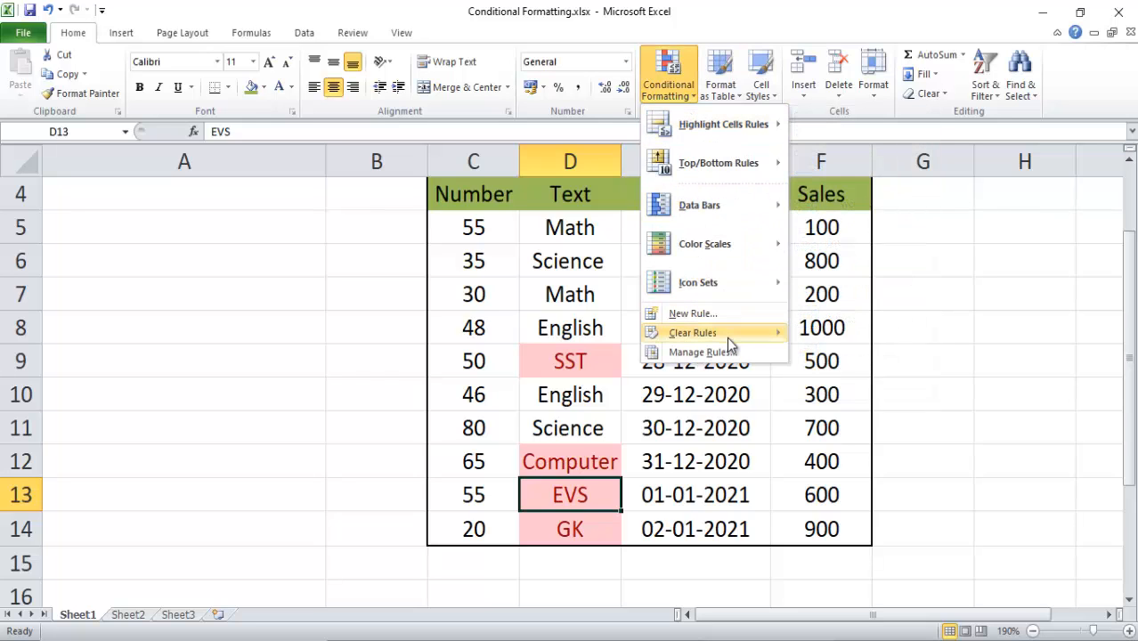
{"action": "mouse_move", "coordinate": [727, 337]}
{"action": "left_click", "coordinate": [877, 356]}
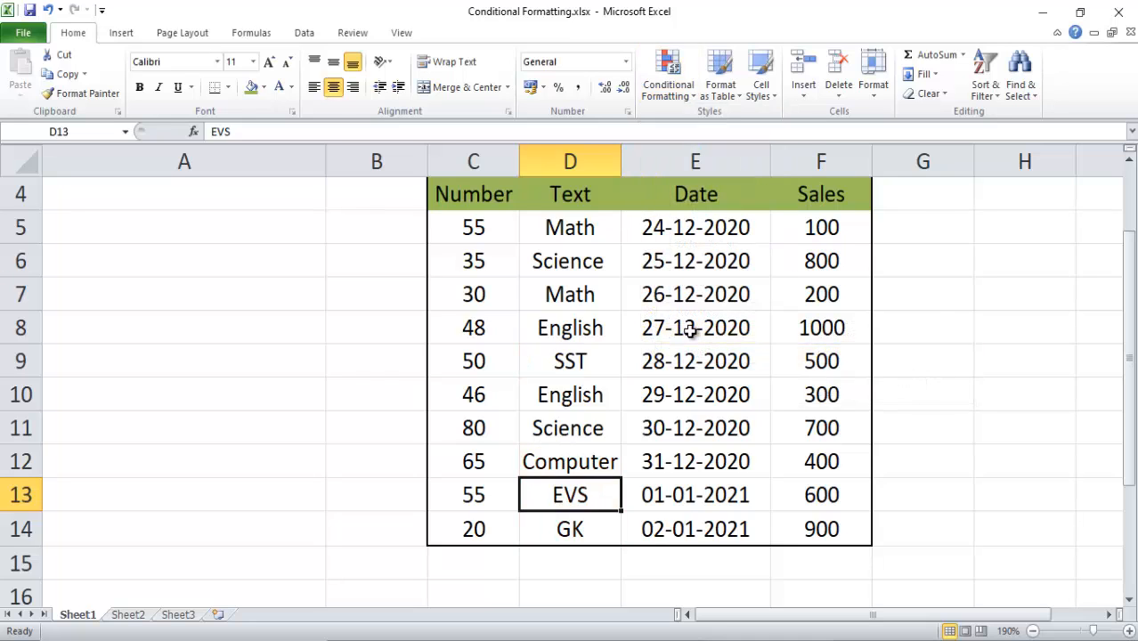
{"action": "left_click", "coordinate": [636, 313]}
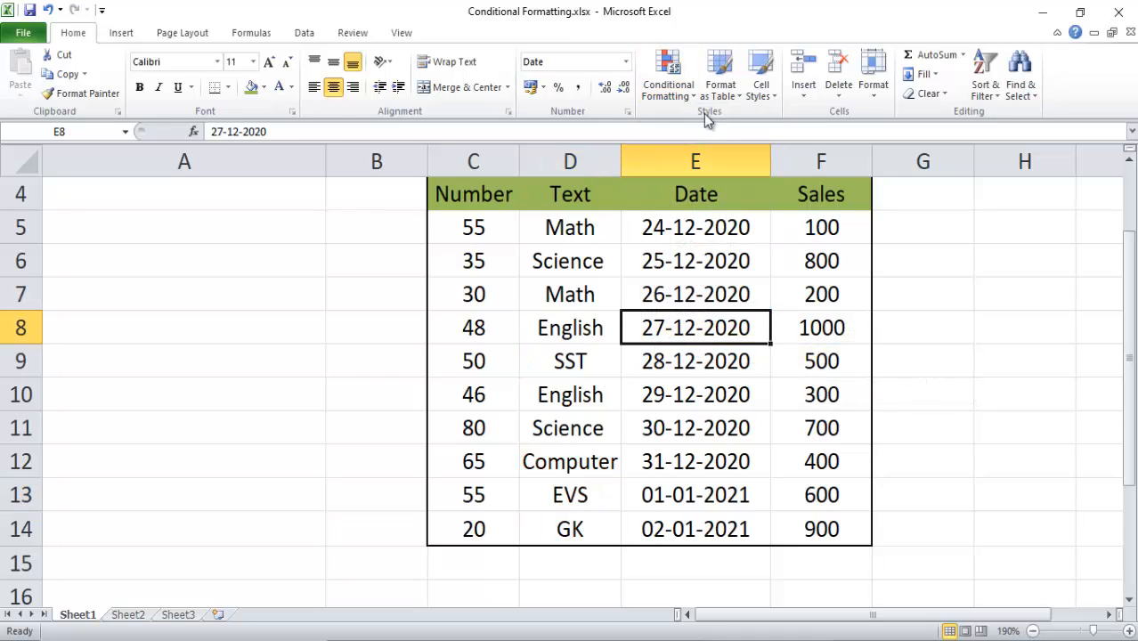
{"action": "left_click", "coordinate": [668, 80]}
{"action": "mouse_move", "coordinate": [743, 135]}
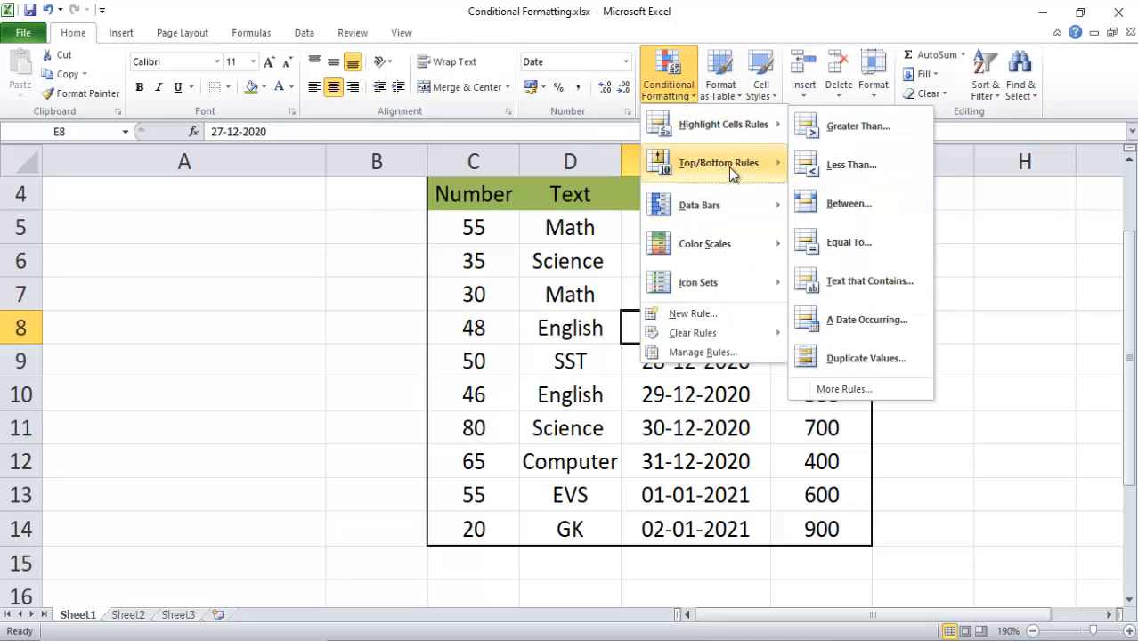
{"action": "mouse_move", "coordinate": [738, 172]}
{"action": "left_click", "coordinate": [556, 207]}
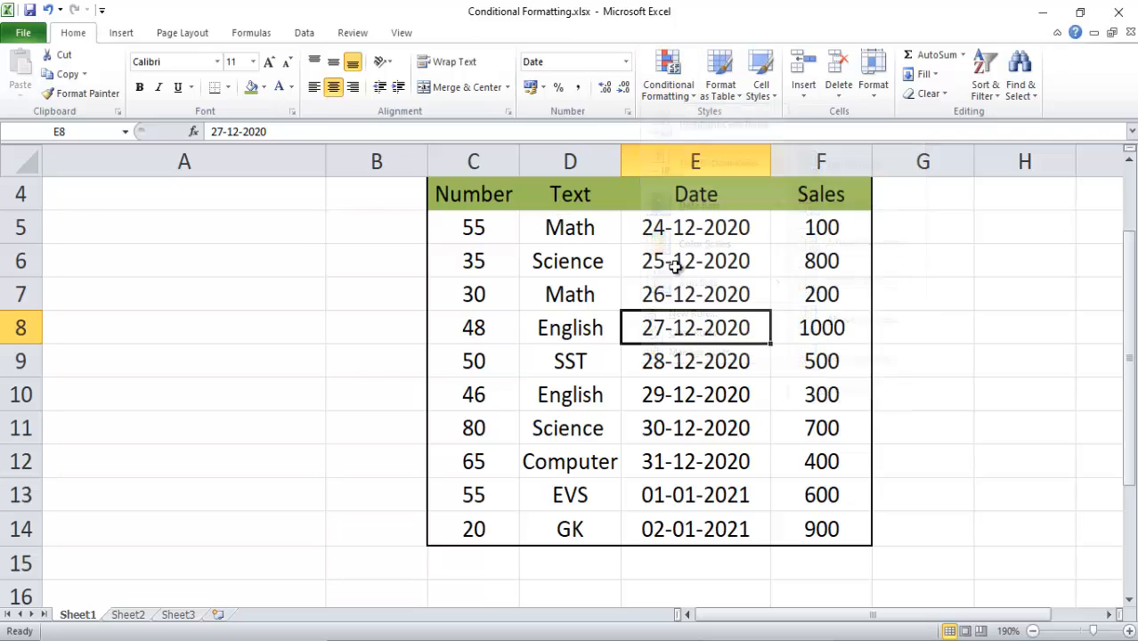
Highlight the top 5 Sales values in F5:F14 with Light Red Fill with Dark Red Text, using the Top 10 Items rule
{"action": "left_click_drag", "start_coordinate": [821, 227], "coordinate": [840, 527]}
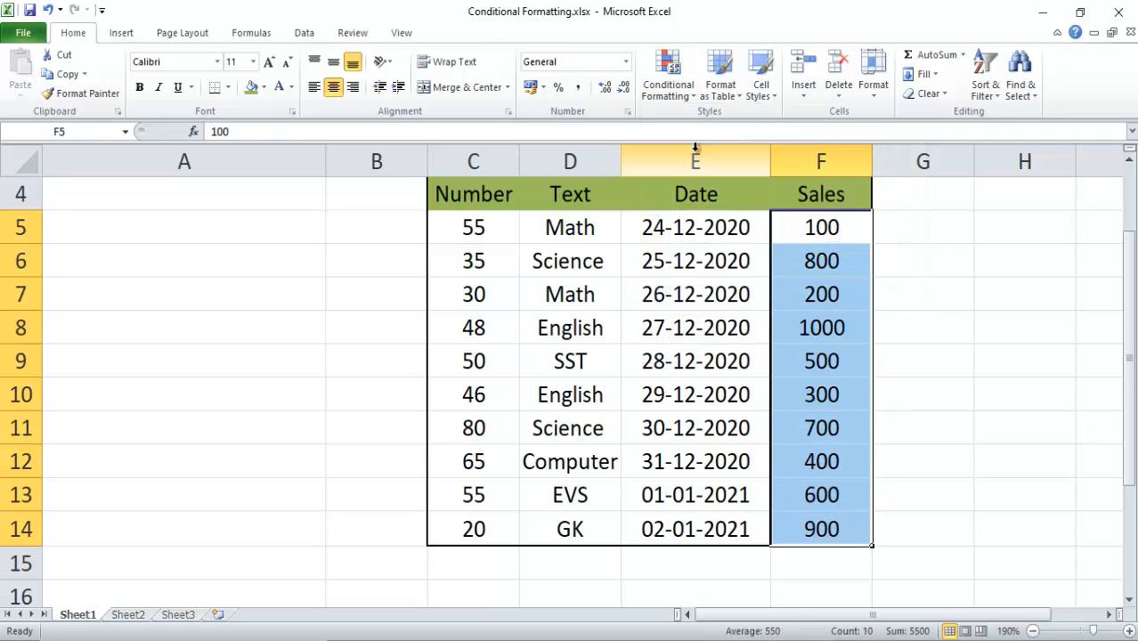
{"action": "left_click", "coordinate": [684, 98]}
{"action": "mouse_move", "coordinate": [718, 179]}
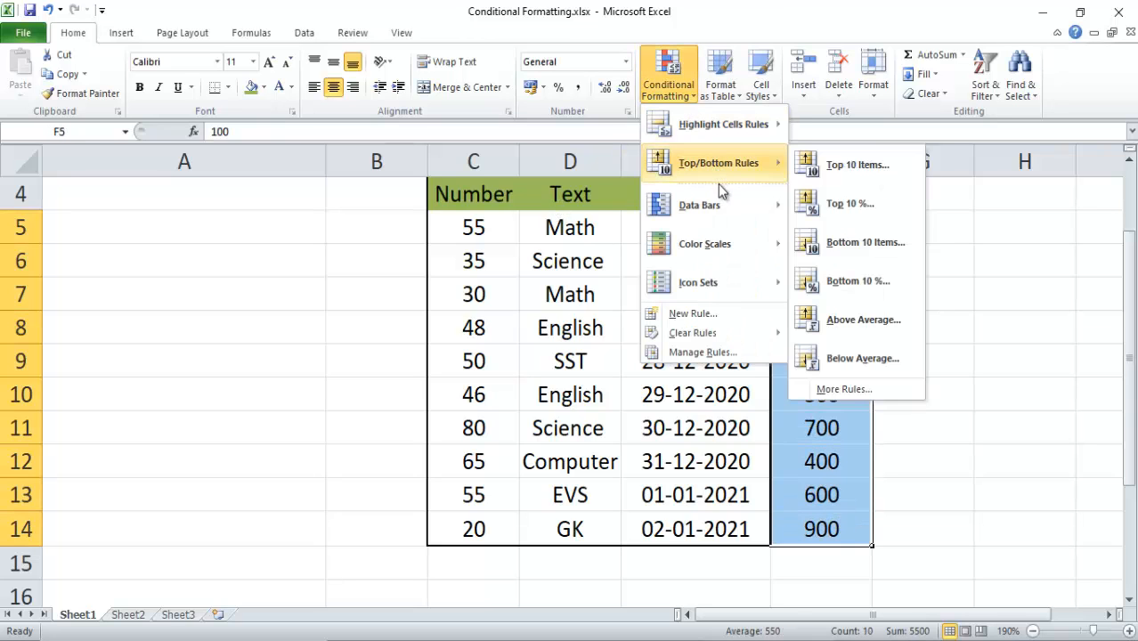
{"action": "left_click", "coordinate": [840, 170]}
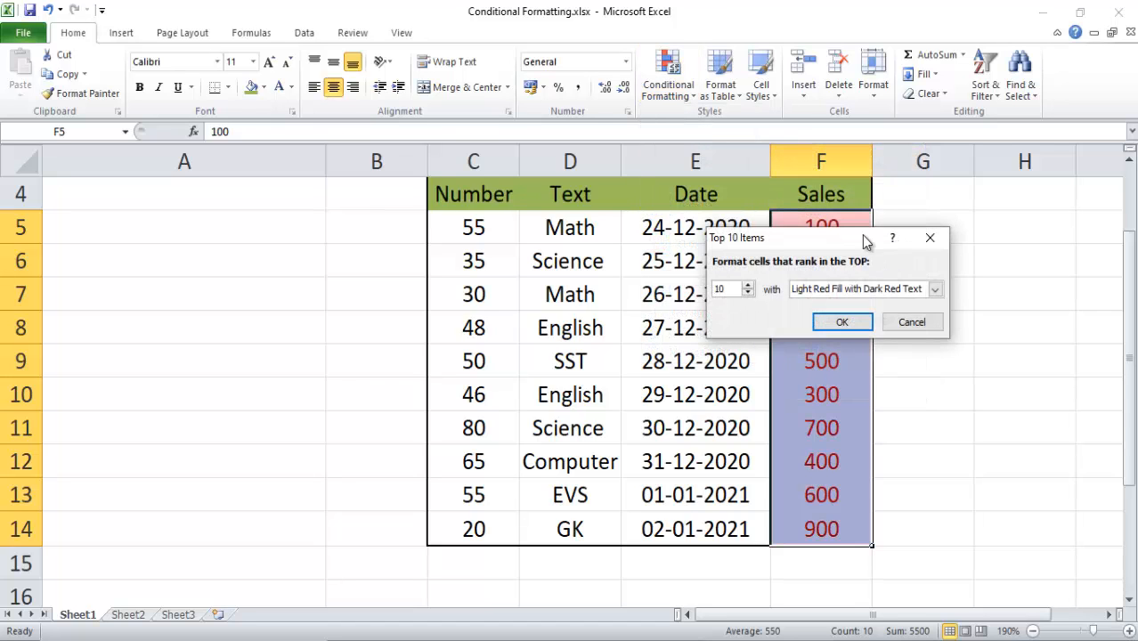
{"action": "left_click_drag", "start_coordinate": [909, 228], "coordinate": [1060, 309]}
{"action": "left_click_drag", "start_coordinate": [908, 313], "coordinate": [869, 230]}
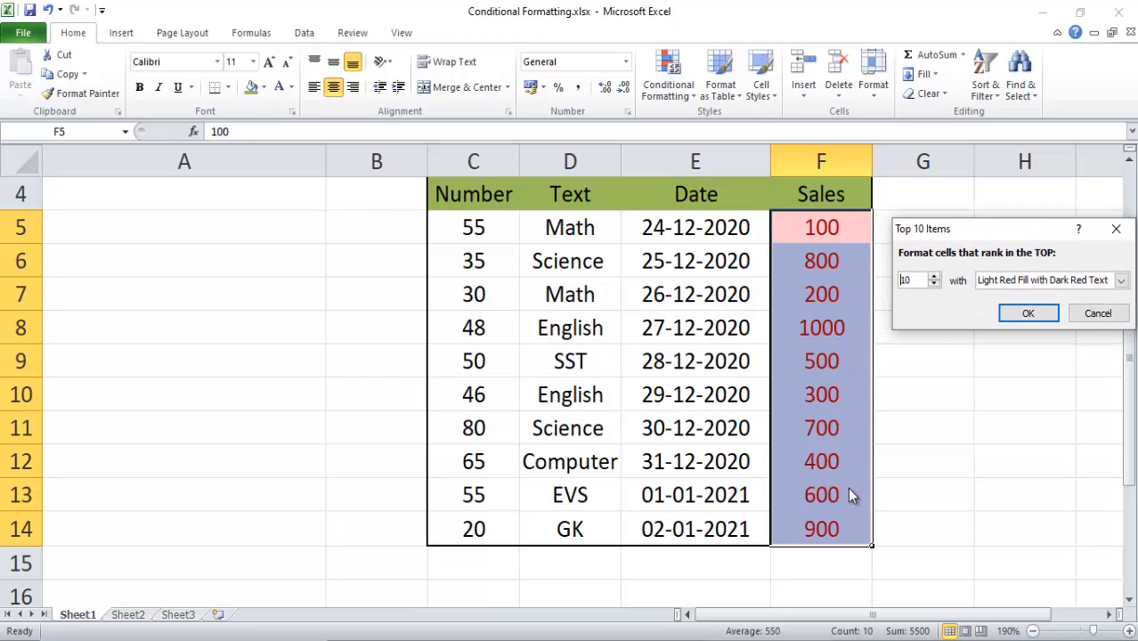
{"action": "double_click", "coordinate": [915, 281]}
{"action": "type", "text": "5"}
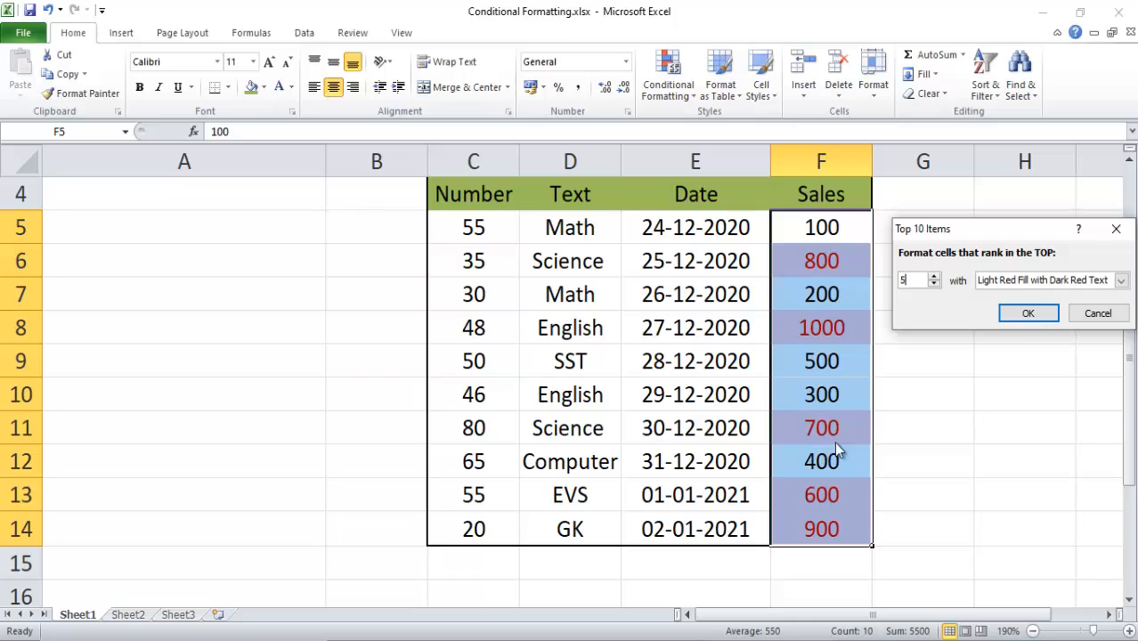
{"action": "left_click", "coordinate": [1028, 314]}
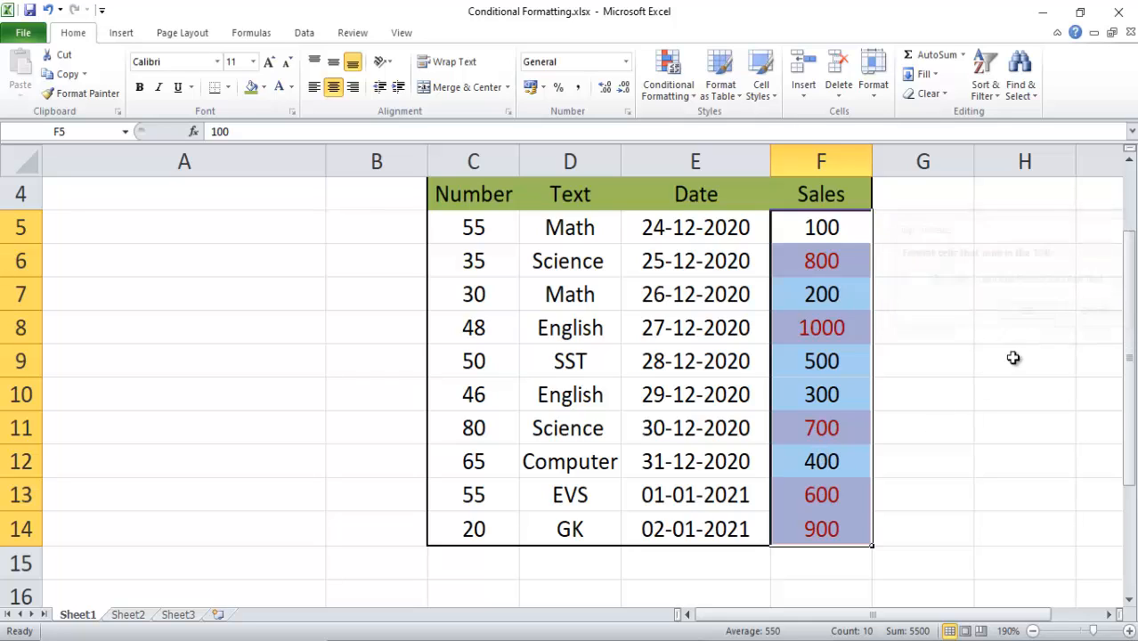
{"action": "left_click", "coordinate": [900, 372]}
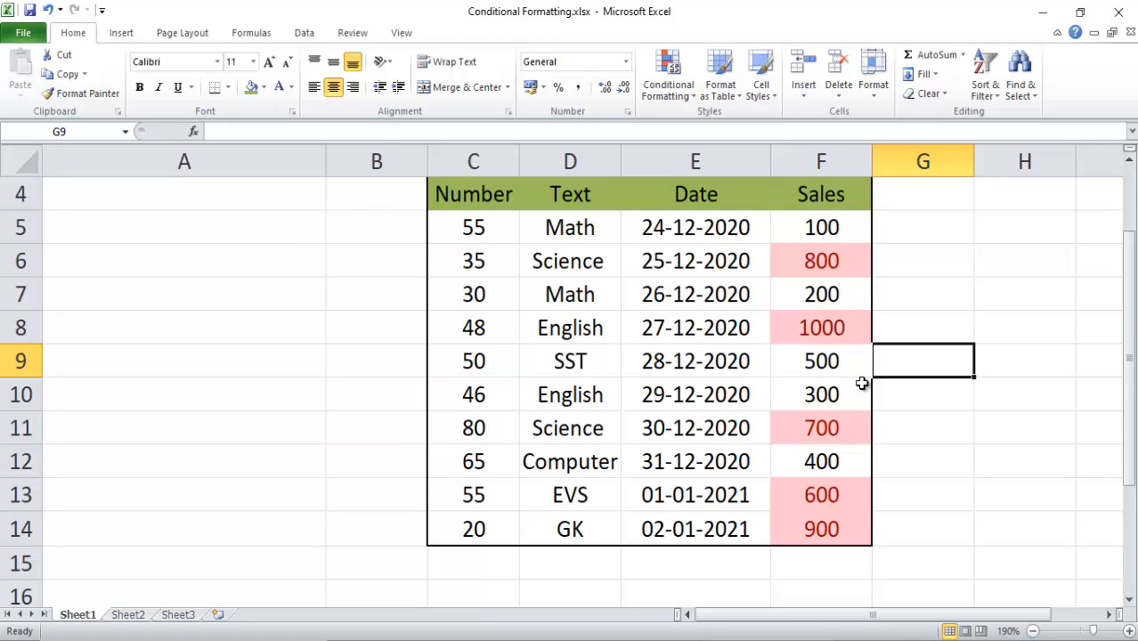
Clear the top-items highlight from the Sales column by removing conditional formatting rules from the entire sheet
{"action": "left_click", "coordinate": [668, 85]}
{"action": "mouse_move", "coordinate": [709, 340]}
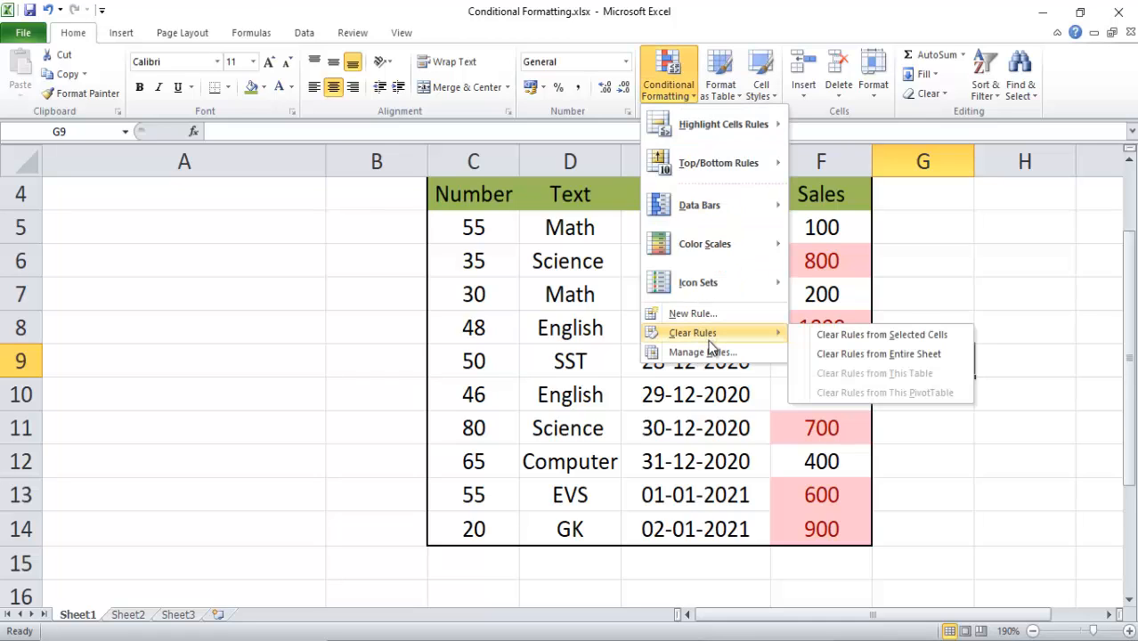
{"action": "left_click", "coordinate": [878, 354]}
Highlight the top 30% of Sales values in F5:F14 with Light Red Fill with Dark Red Text, using the Top 10% rule
{"action": "left_click", "coordinate": [850, 403]}
{"action": "left_click_drag", "start_coordinate": [840, 230], "coordinate": [854, 527]}
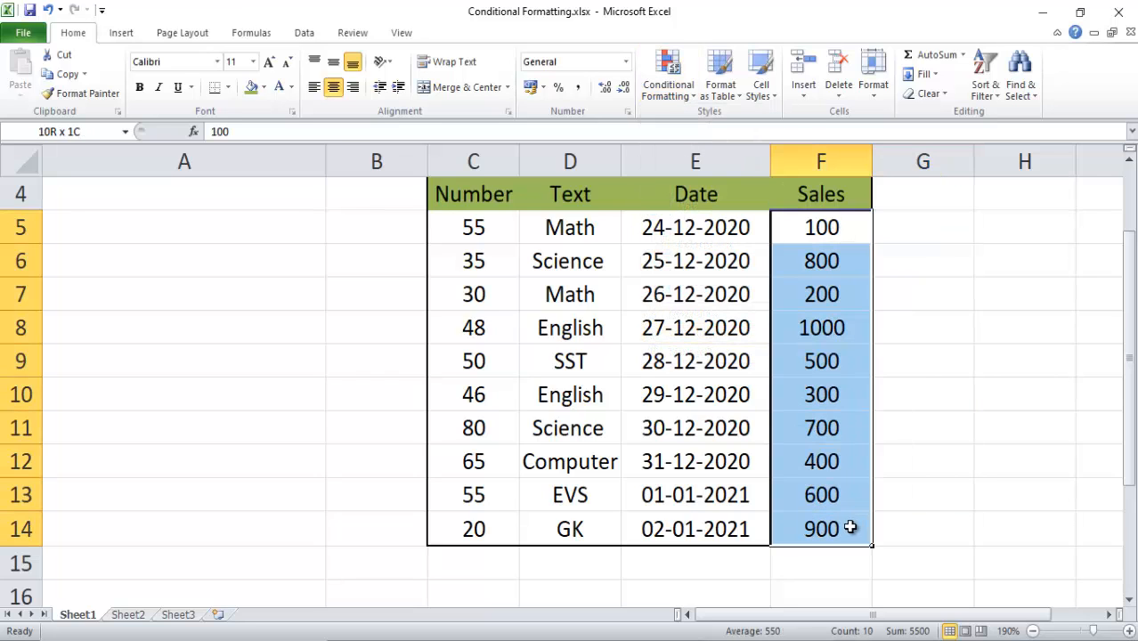
{"action": "left_click", "coordinate": [694, 97]}
{"action": "mouse_move", "coordinate": [703, 124]}
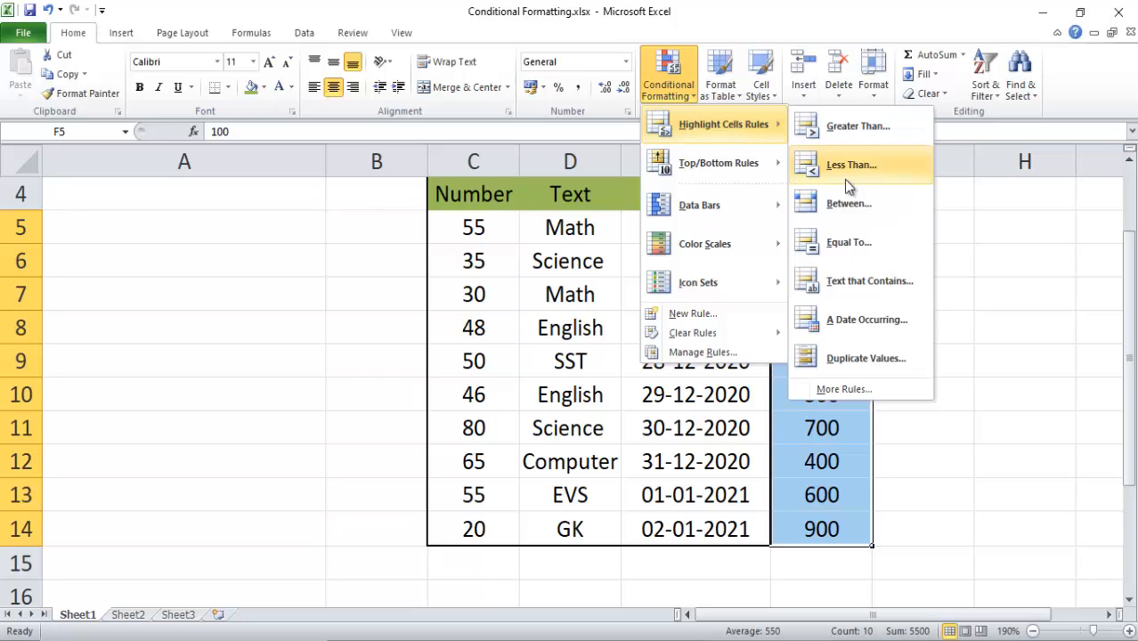
{"action": "mouse_move", "coordinate": [729, 160]}
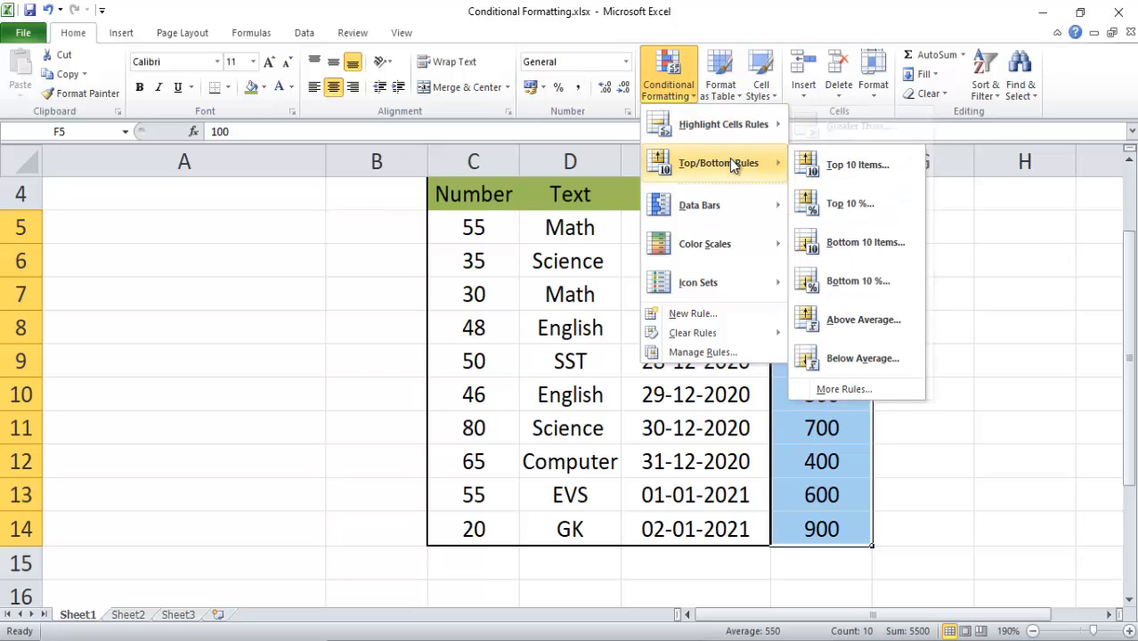
{"action": "left_click", "coordinate": [857, 204]}
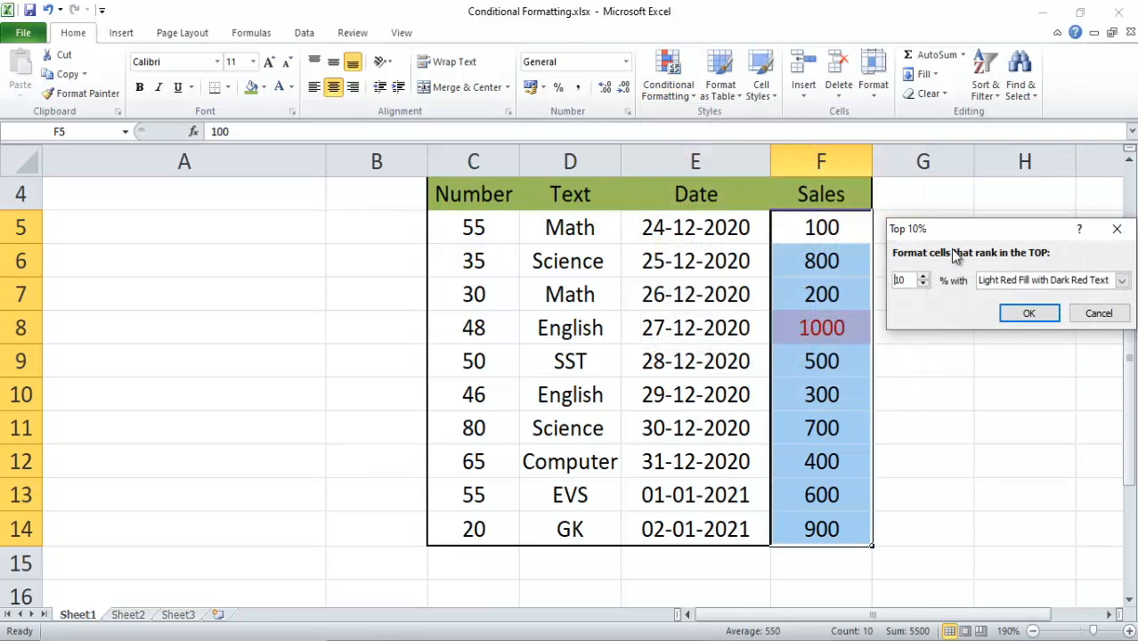
{"action": "left_click_drag", "start_coordinate": [965, 239], "coordinate": [484, 213]}
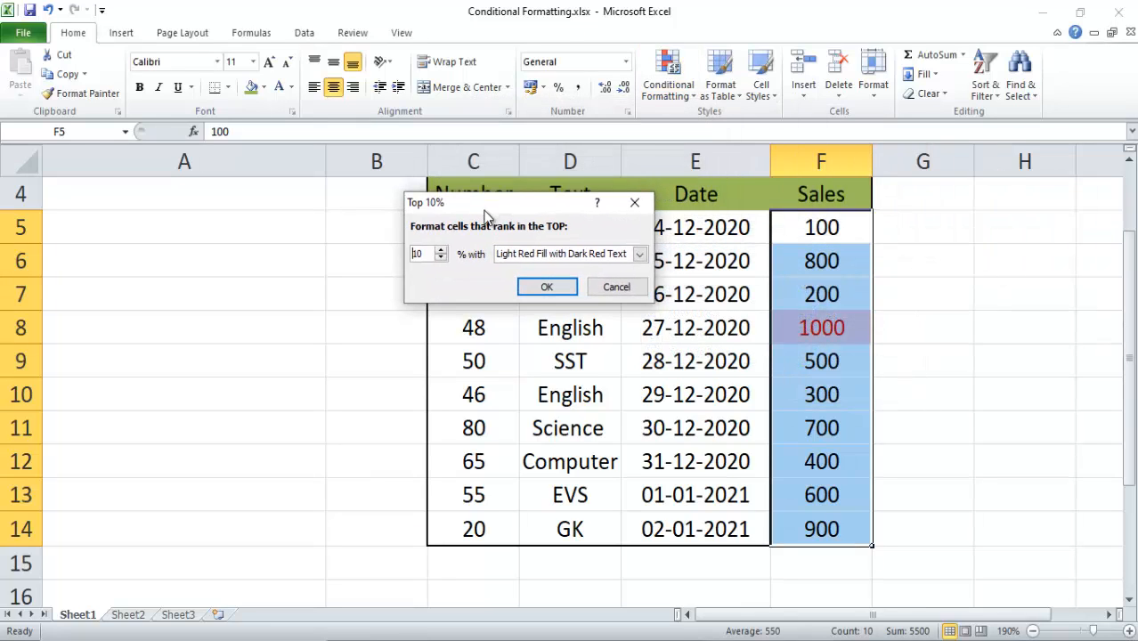
{"action": "double_click", "coordinate": [418, 254]}
{"action": "type", "text": "20"}
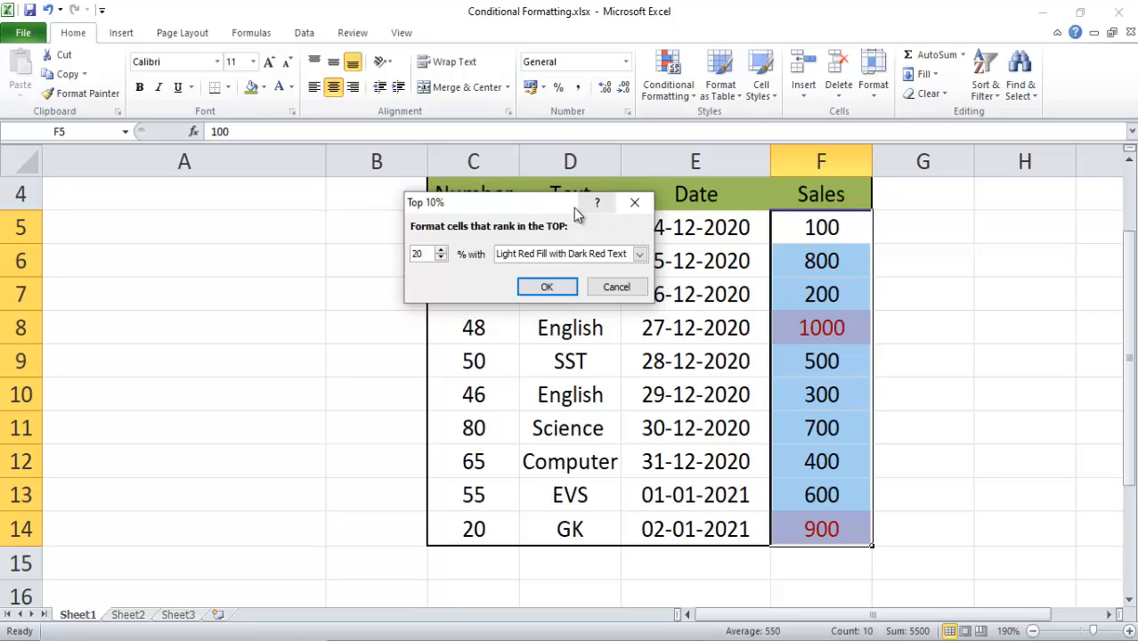
{"action": "left_click_drag", "start_coordinate": [553, 214], "coordinate": [1056, 240]}
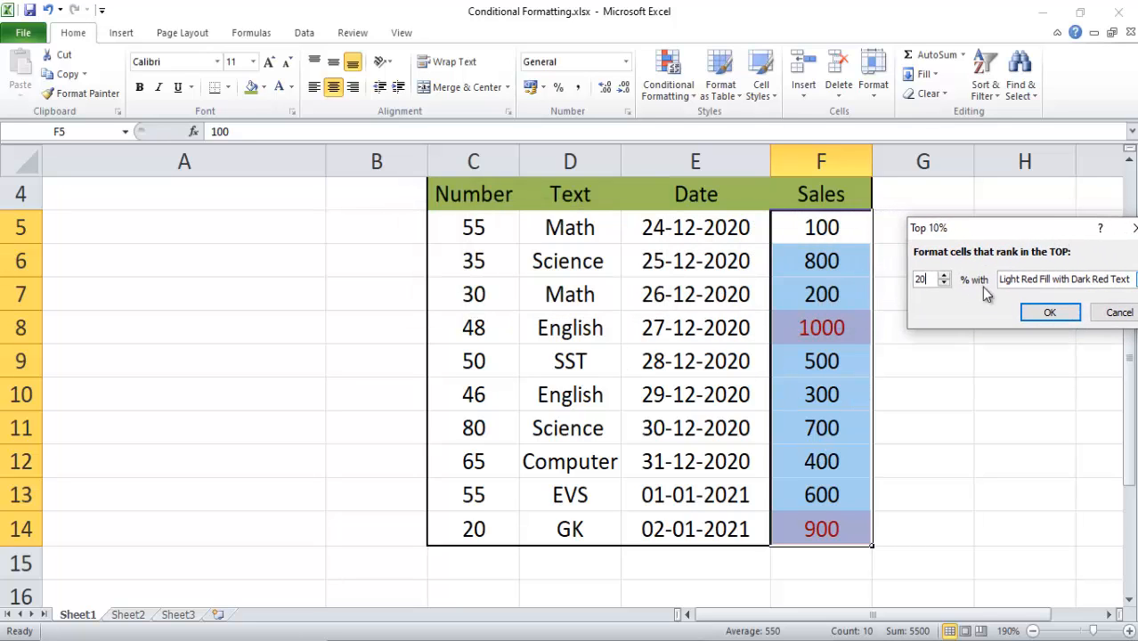
{"action": "type", "text": "30"}
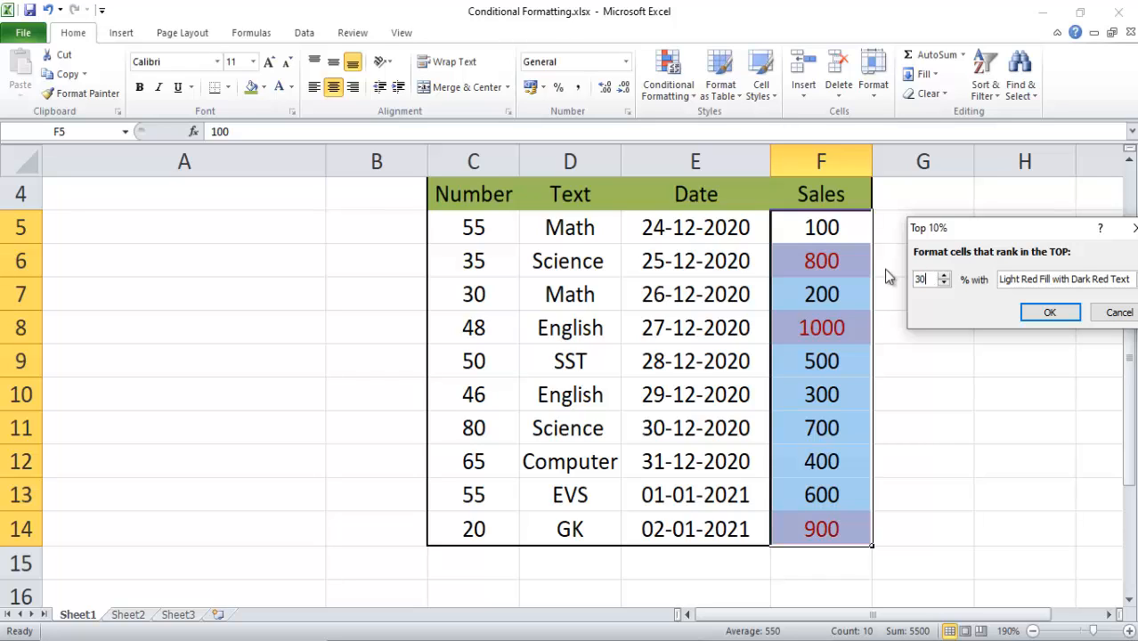
{"action": "left_click", "coordinate": [1044, 316]}
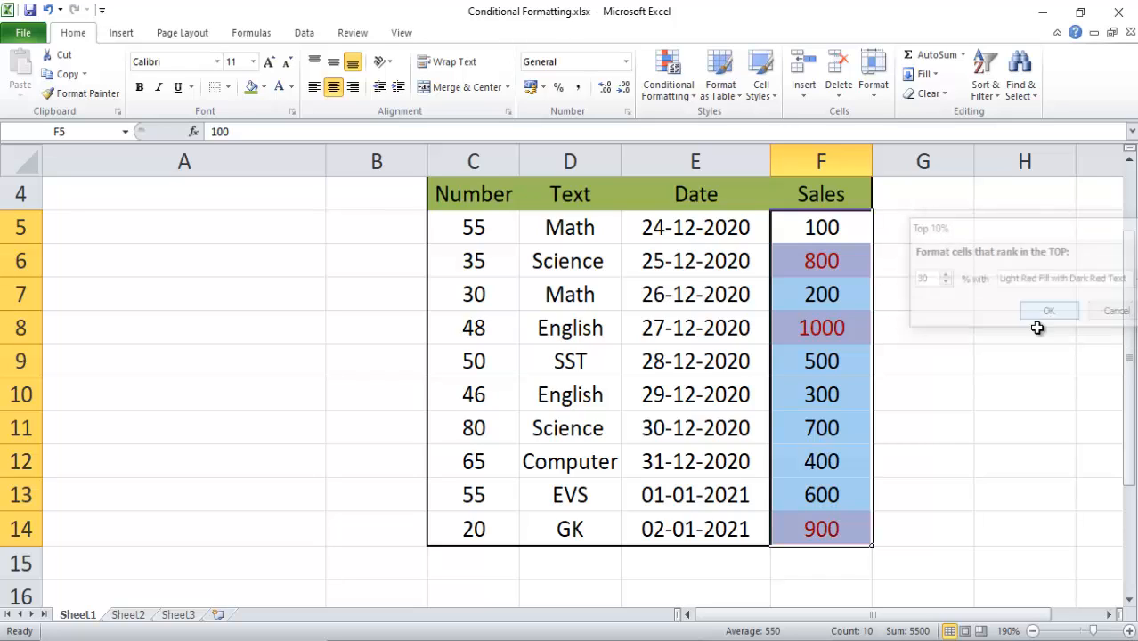
{"action": "left_click", "coordinate": [908, 351]}
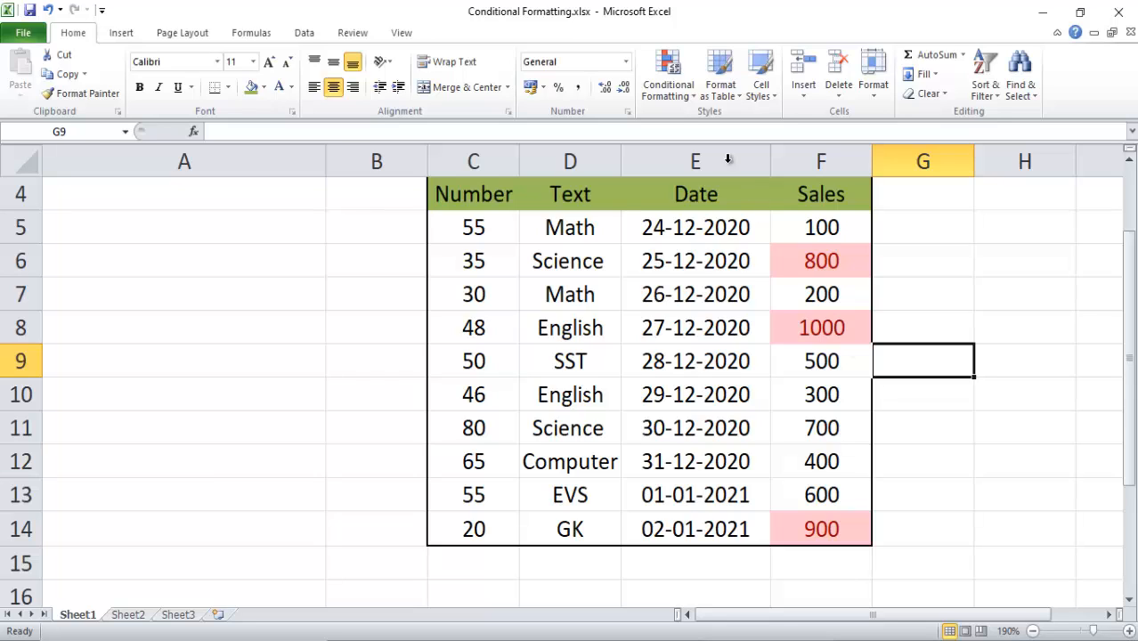
Clear the top-percent highlight from the Sales column by removing conditional formatting rules from the entire sheet
{"action": "left_click", "coordinate": [671, 96]}
{"action": "mouse_move", "coordinate": [726, 206]}
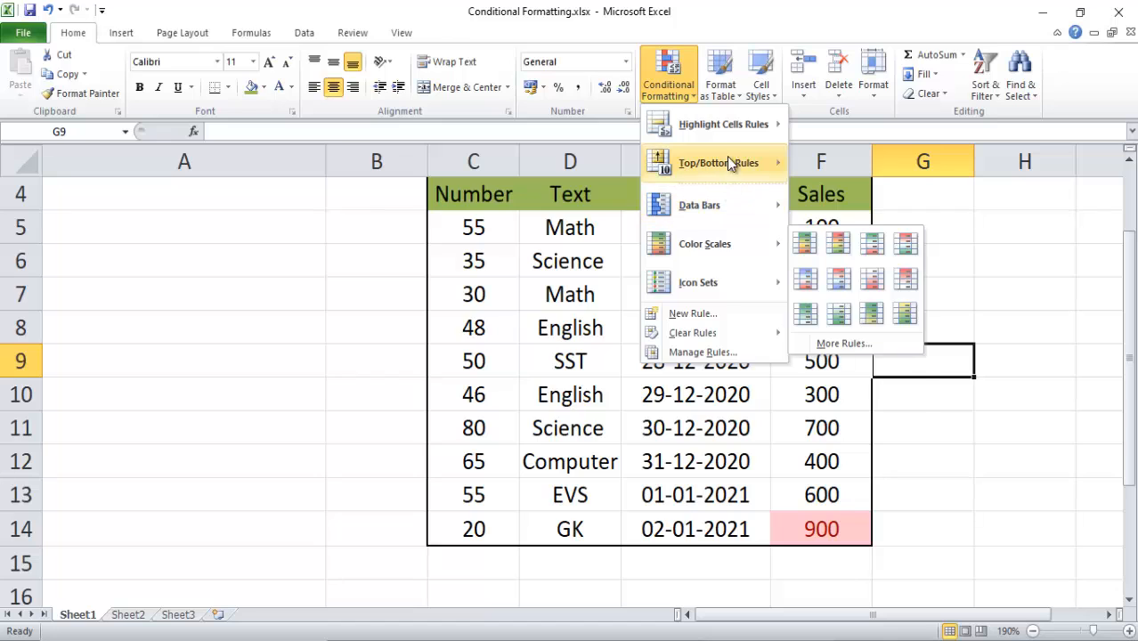
{"action": "mouse_move", "coordinate": [745, 332]}
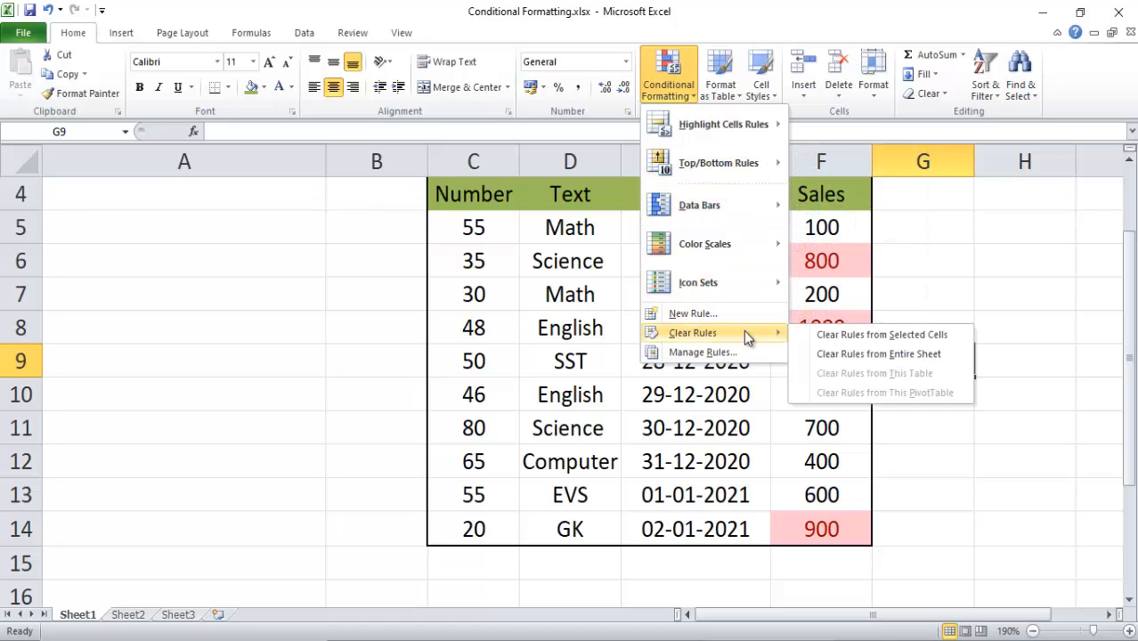
{"action": "left_click", "coordinate": [839, 354]}
{"action": "left_click", "coordinate": [838, 398]}
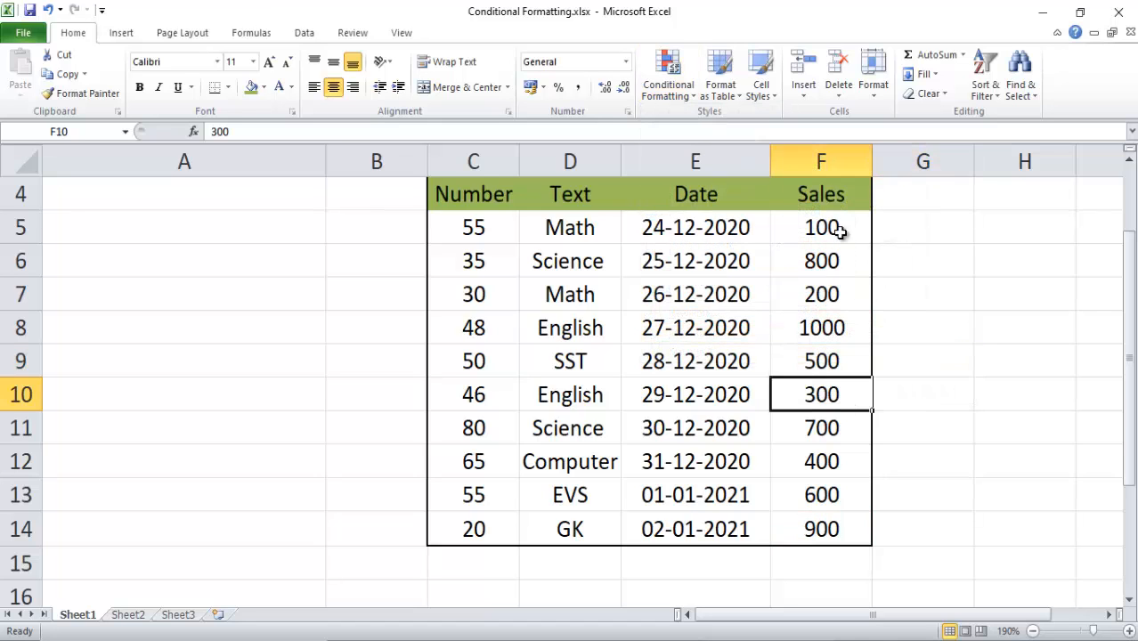
Highlight the bottom 3 Sales values in F5:F14 with Light Red Fill with Dark Red Text, using the Bottom 10 Items rule
{"action": "left_click_drag", "start_coordinate": [838, 226], "coordinate": [837, 533]}
{"action": "left_click", "coordinate": [679, 89]}
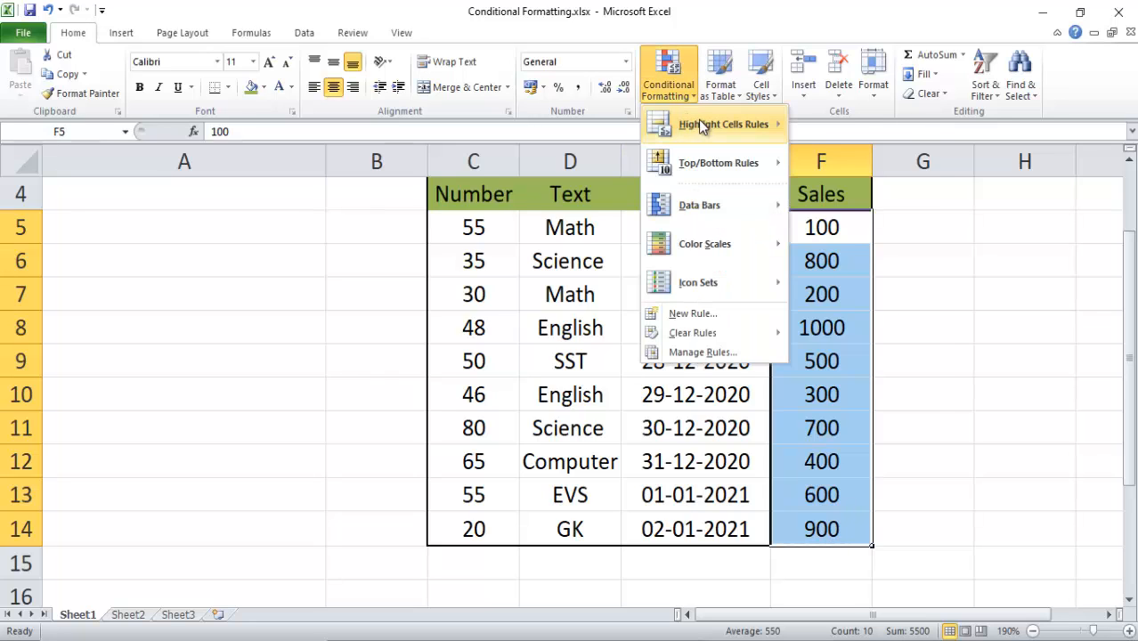
{"action": "mouse_move", "coordinate": [752, 134]}
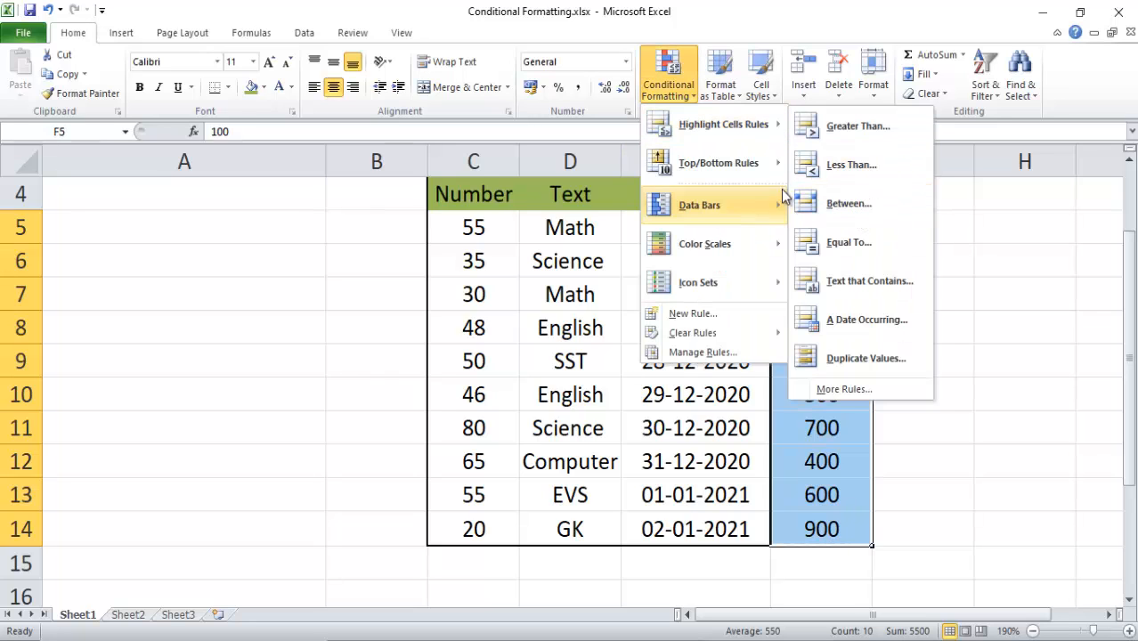
{"action": "mouse_move", "coordinate": [776, 175]}
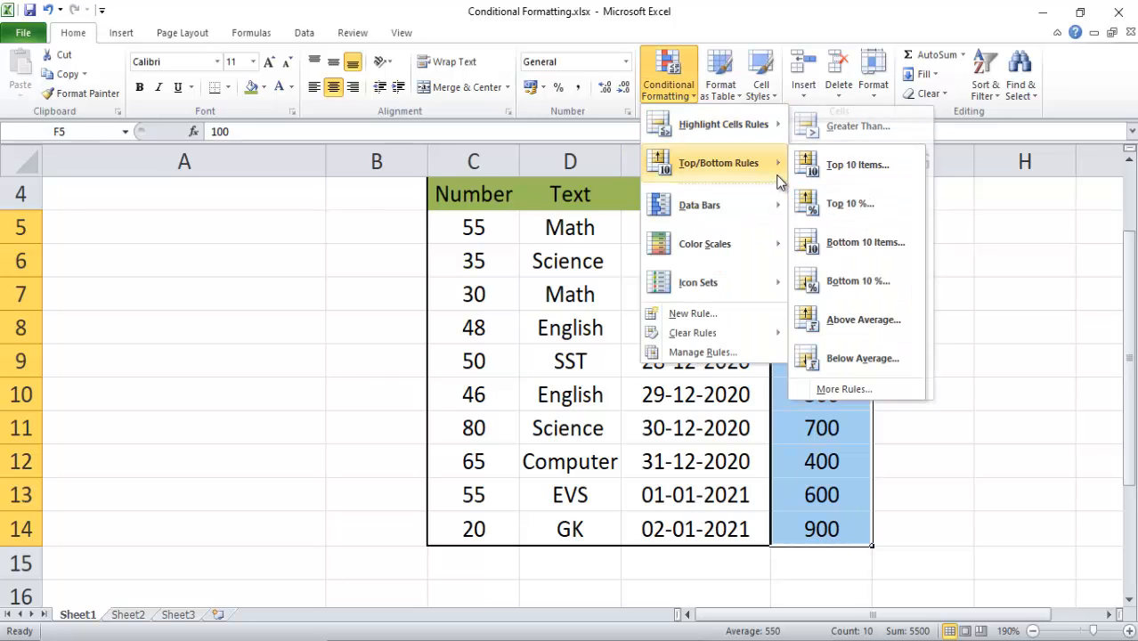
{"action": "left_click", "coordinate": [866, 250]}
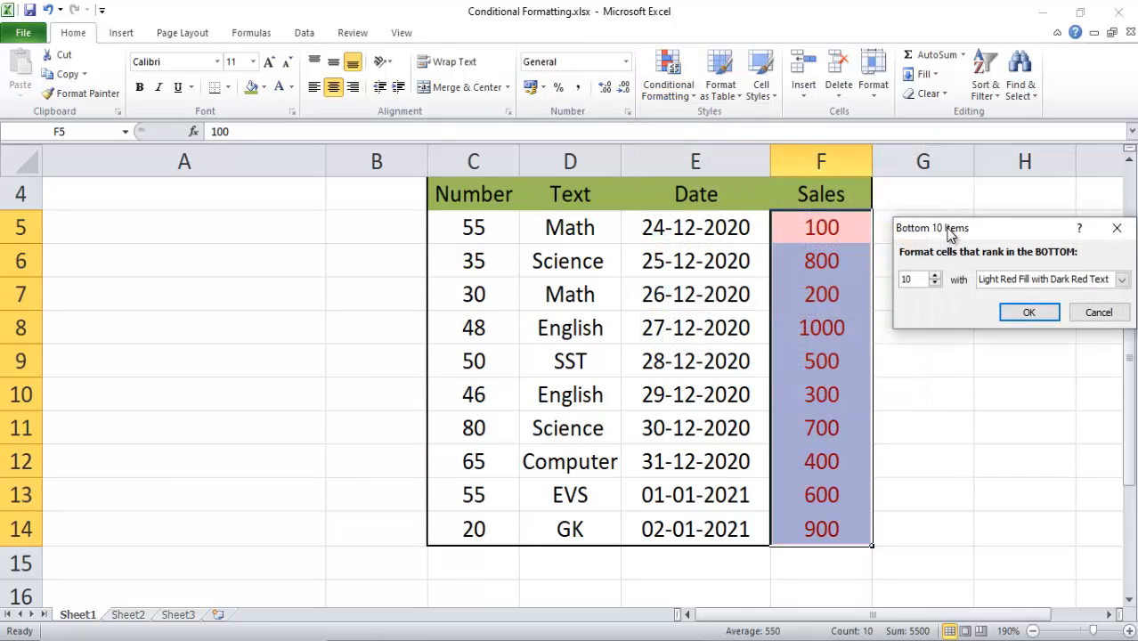
{"action": "left_click_drag", "start_coordinate": [956, 229], "coordinate": [976, 213]}
{"action": "left_click_drag", "start_coordinate": [943, 262], "coordinate": [873, 258]}
{"action": "type", "text": "5"}
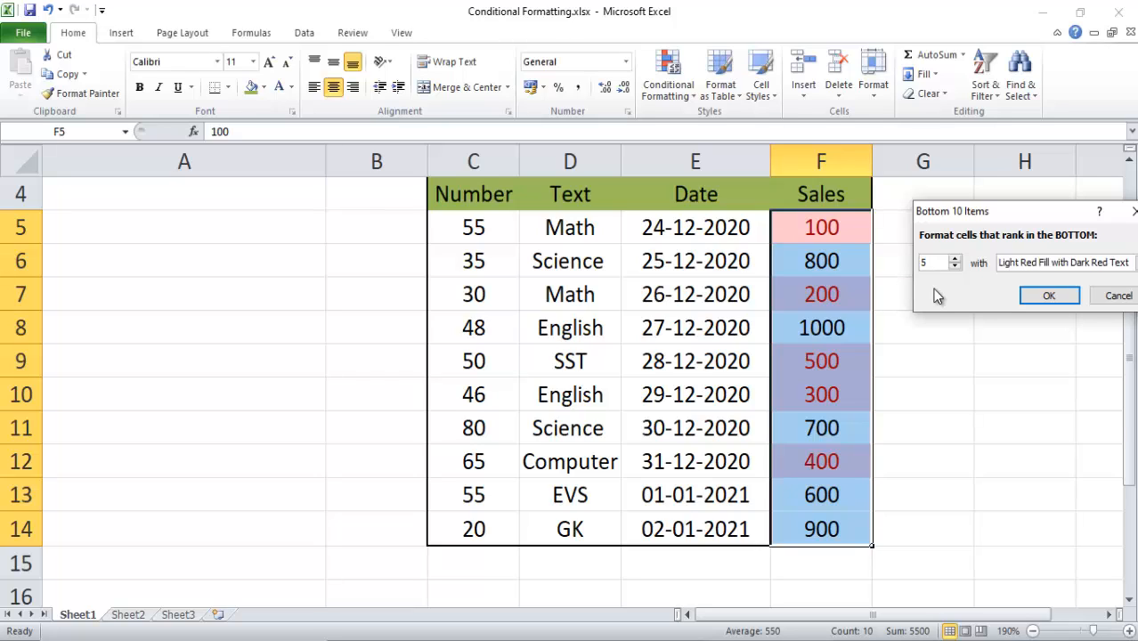
{"action": "type", "text": "3"}
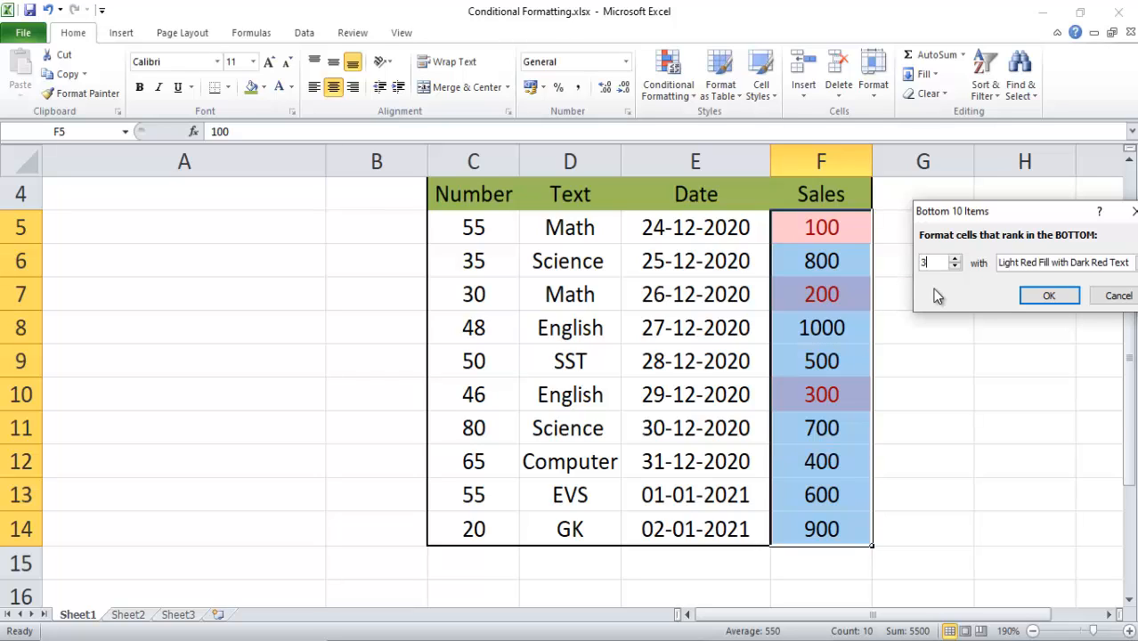
{"action": "left_click_drag", "start_coordinate": [960, 212], "coordinate": [940, 291]}
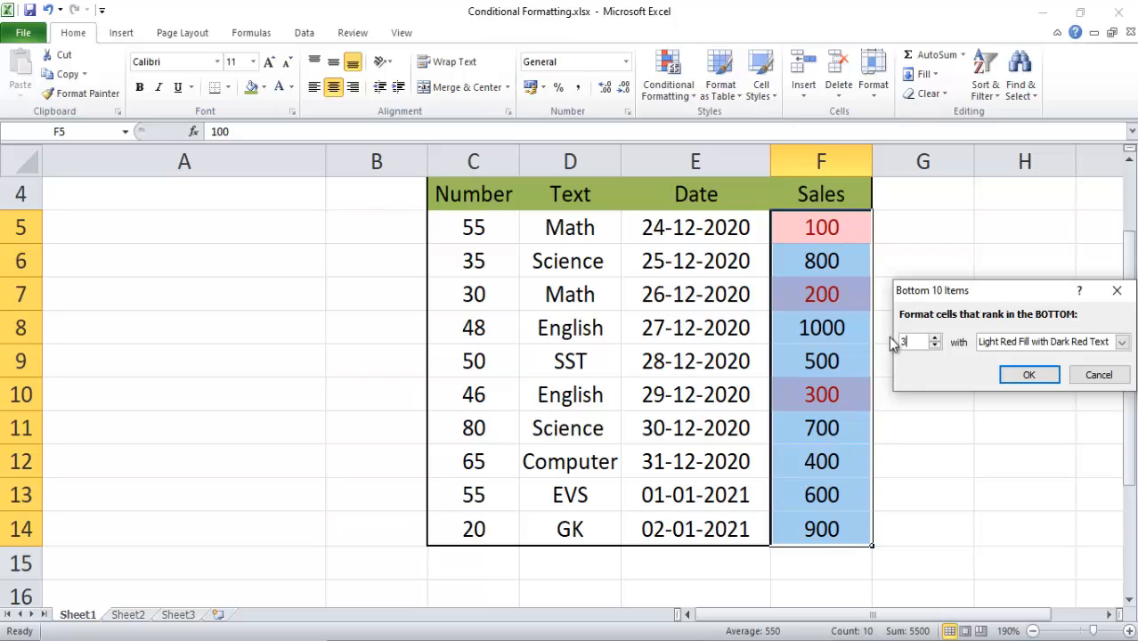
{"action": "left_click", "coordinate": [1029, 375]}
{"action": "left_click", "coordinate": [960, 403]}
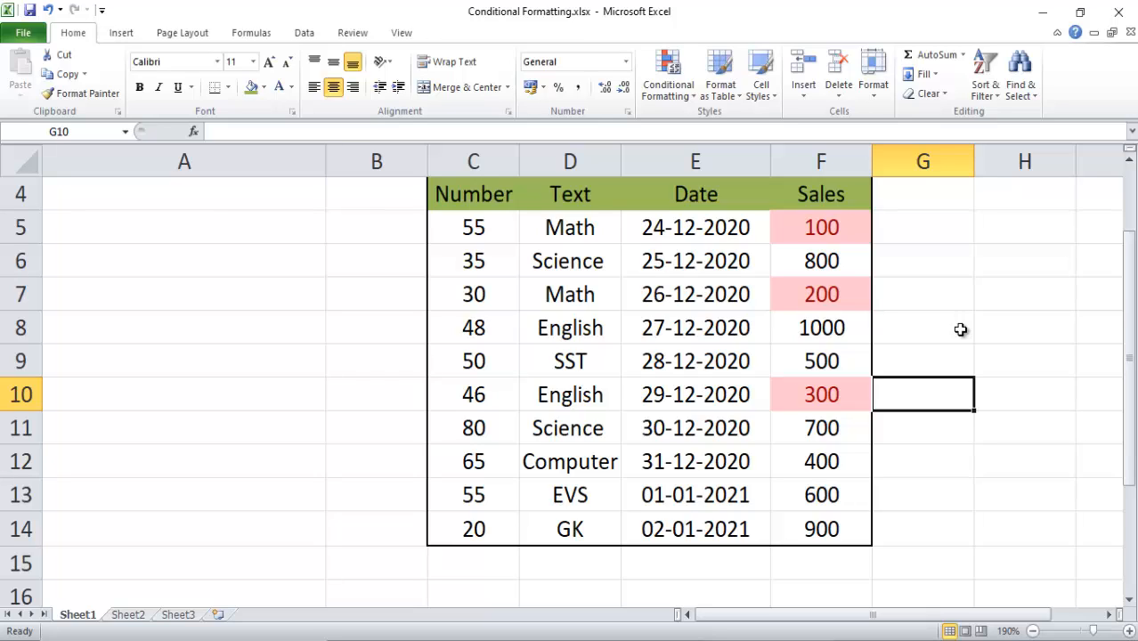
{"action": "left_click", "coordinate": [946, 437]}
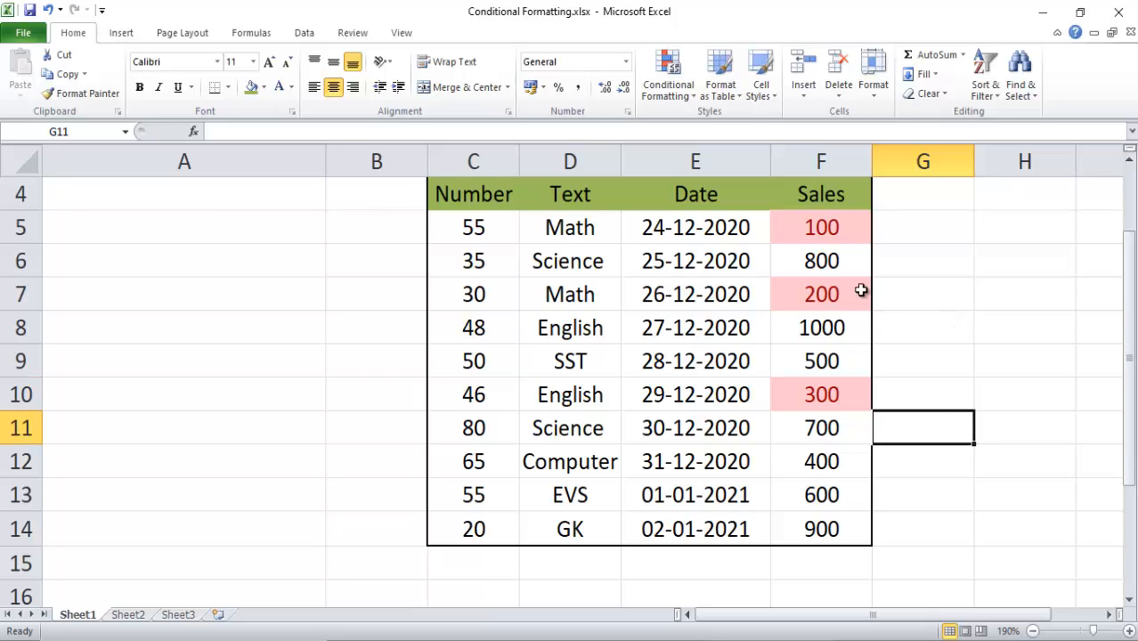
Remove the bottom-items highlight from the Sales column by clearing the conditional formatting rules from the entire sheet
{"action": "left_click", "coordinate": [670, 82]}
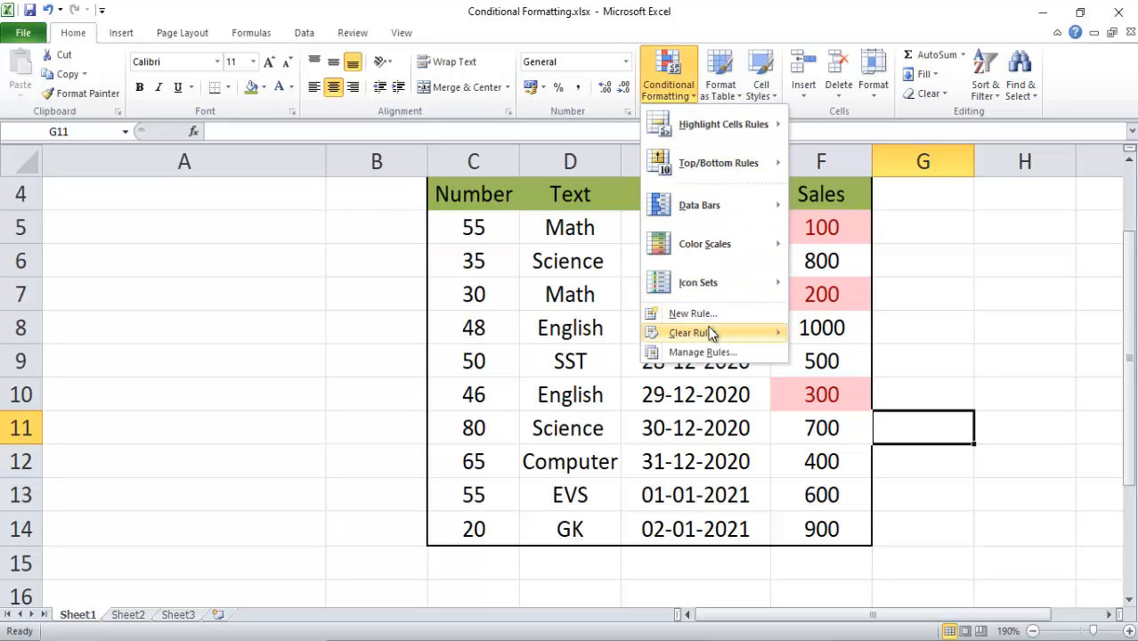
{"action": "mouse_move", "coordinate": [711, 335]}
{"action": "left_click", "coordinate": [860, 355]}
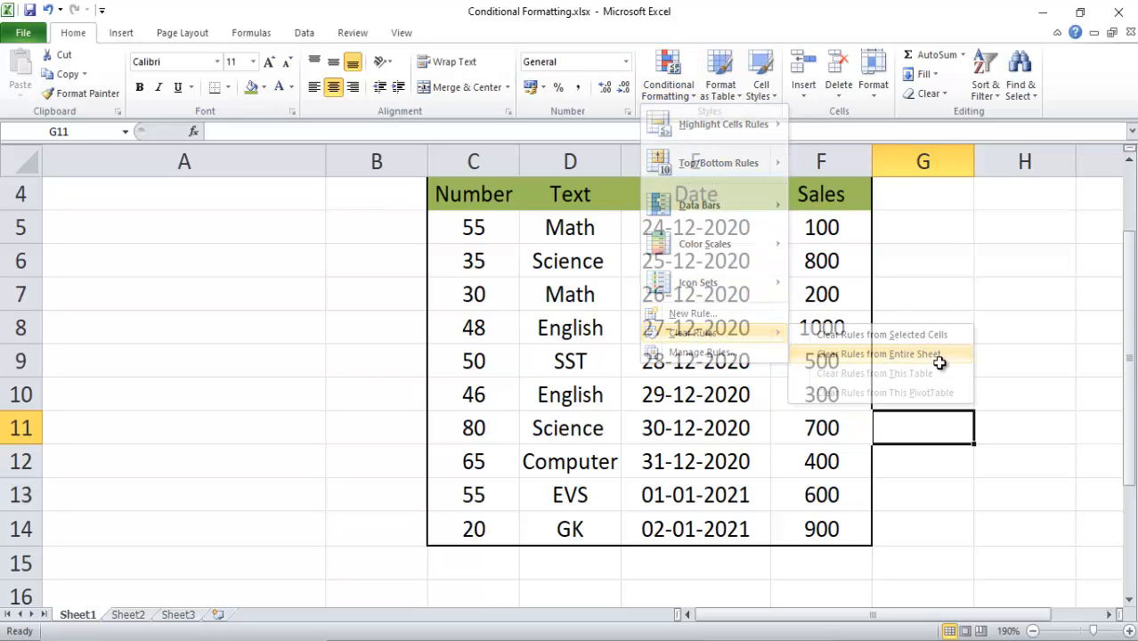
{"action": "left_click", "coordinate": [881, 331]}
Preview the Bottom 10% rule on the Sales values in F5:F14 at 20% and 30%, and cancel it without applying
{"action": "left_click_drag", "start_coordinate": [838, 232], "coordinate": [828, 529]}
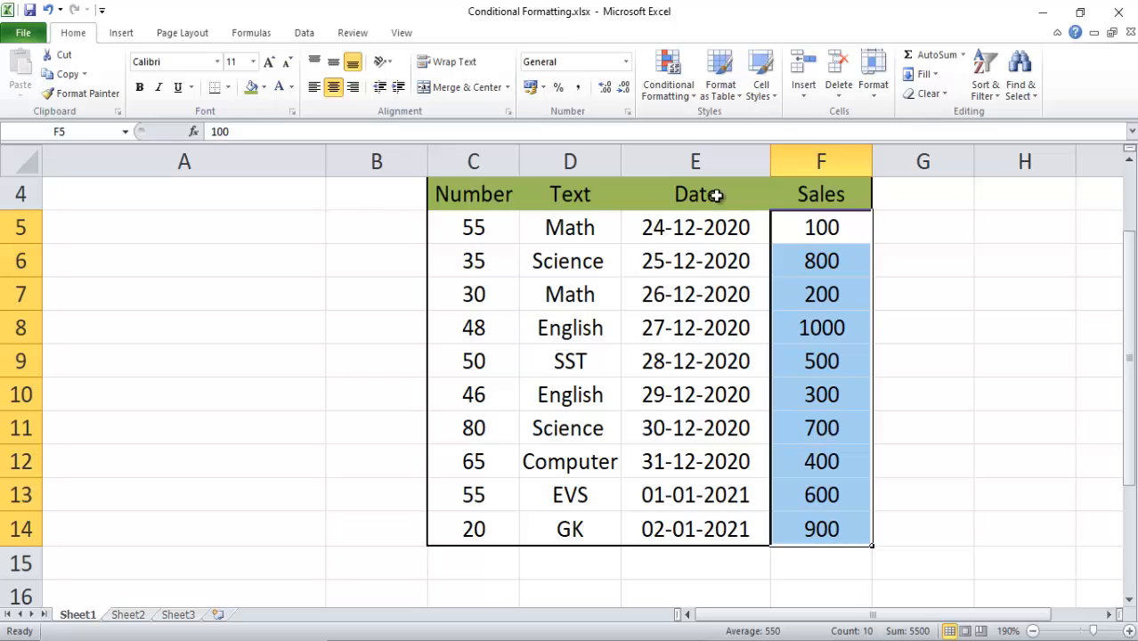
{"action": "left_click", "coordinate": [679, 87]}
{"action": "mouse_move", "coordinate": [719, 162]}
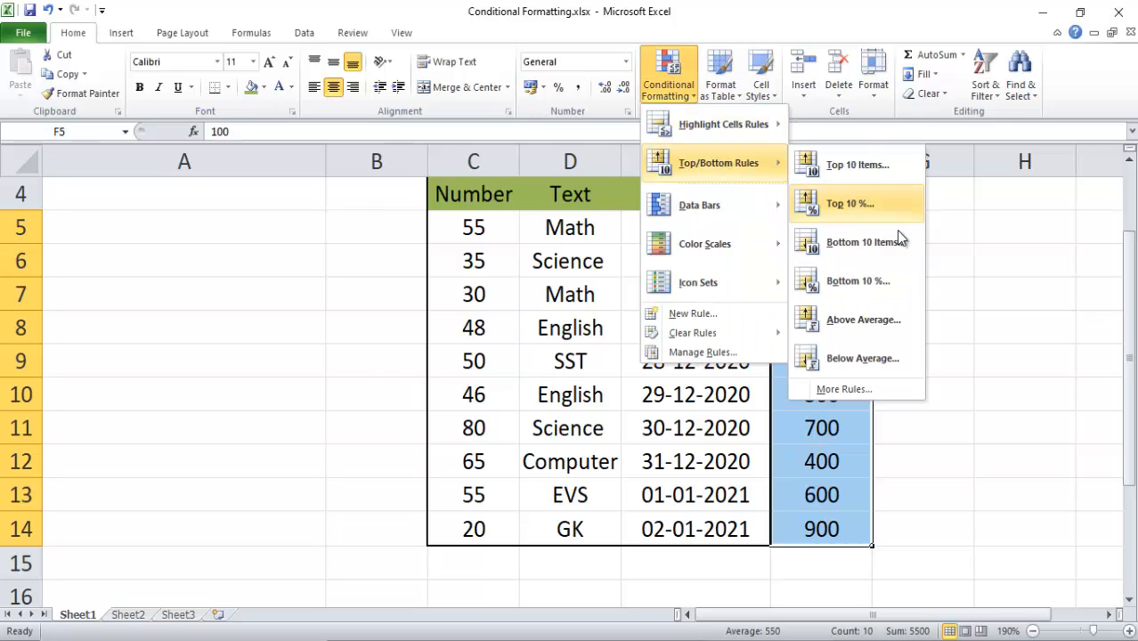
{"action": "left_click", "coordinate": [881, 297]}
{"action": "left_click_drag", "start_coordinate": [988, 291], "coordinate": [991, 279]}
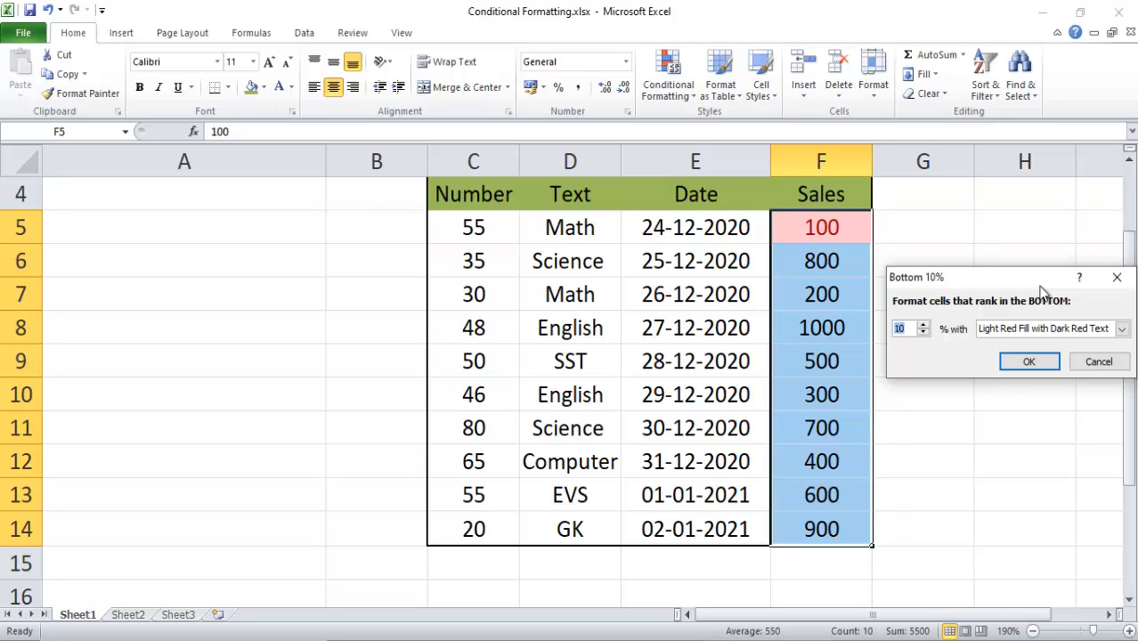
{"action": "type", "text": "20"}
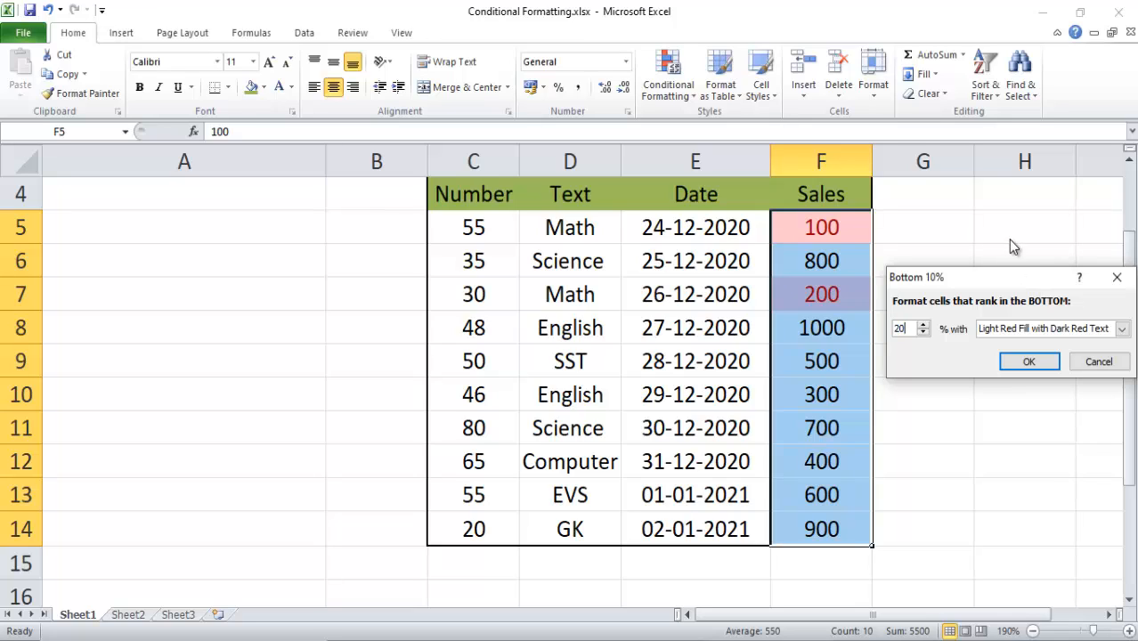
{"action": "left_click_drag", "start_coordinate": [992, 281], "coordinate": [1048, 213]}
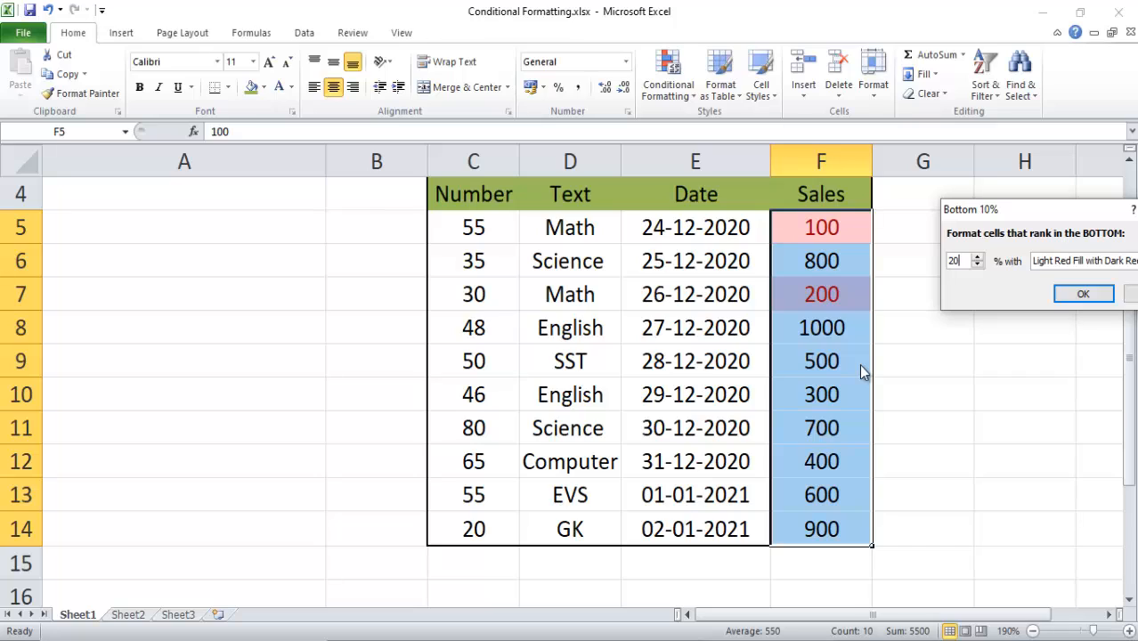
{"action": "key", "text": "BackSpace"}
{"action": "key", "text": "BackSpace"}
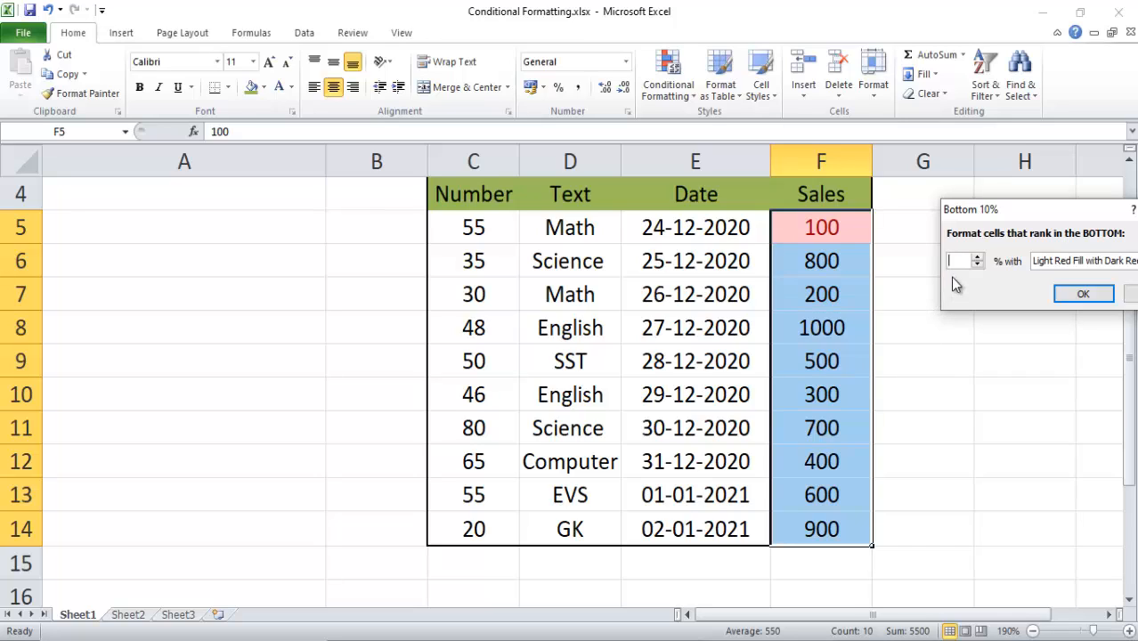
{"action": "type", "text": "30"}
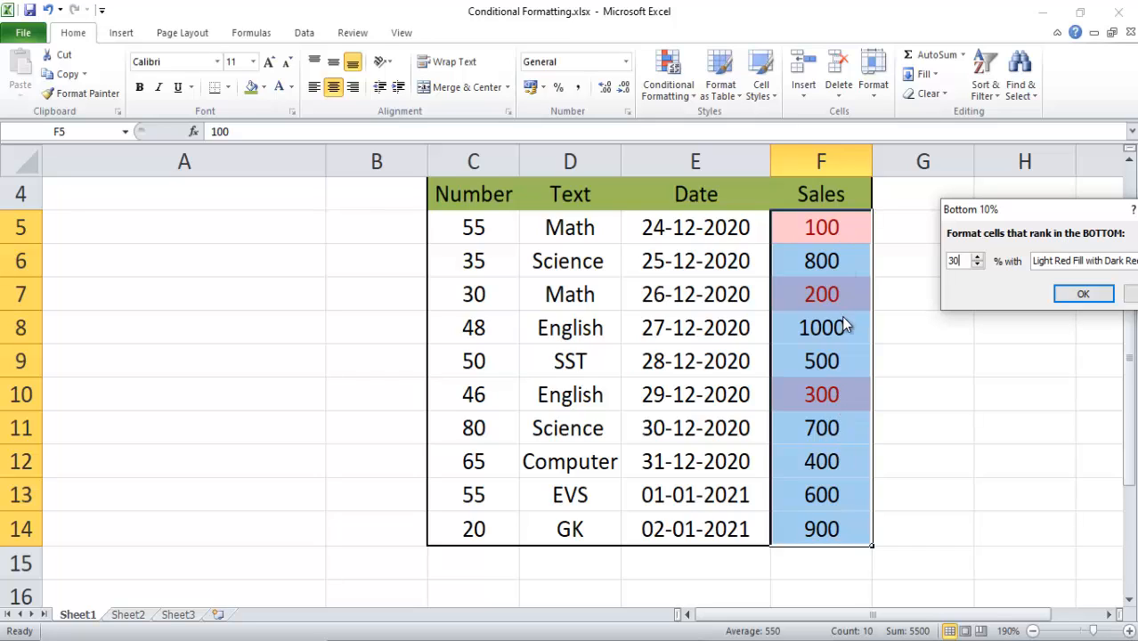
{"action": "left_click_drag", "start_coordinate": [1003, 212], "coordinate": [962, 205]}
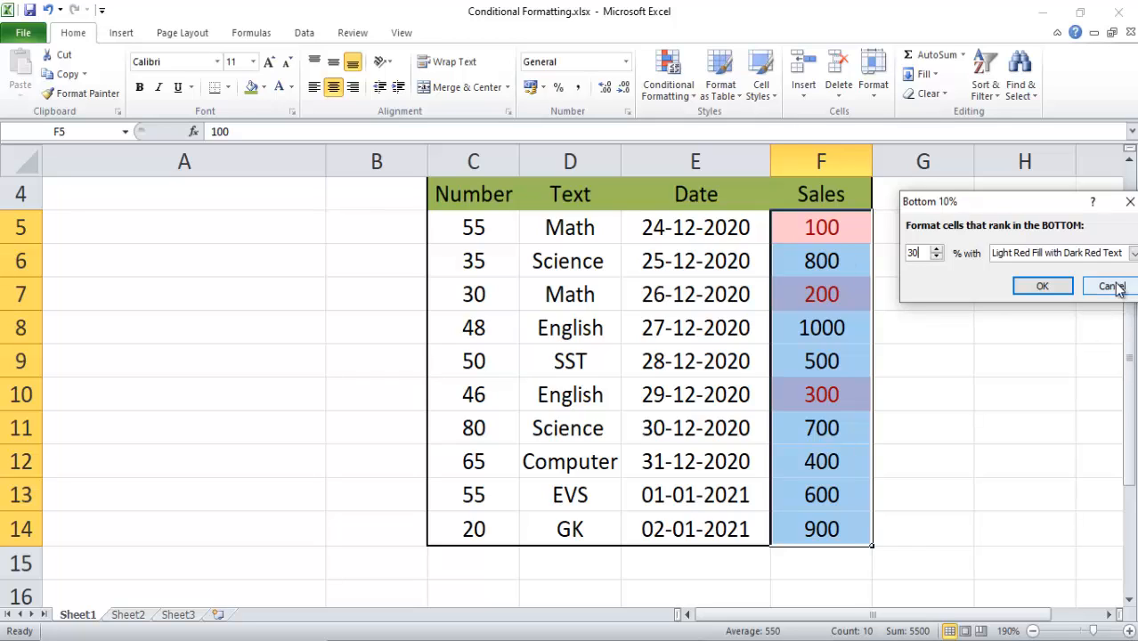
{"action": "left_click_drag", "start_coordinate": [1068, 212], "coordinate": [1029, 211]}
{"action": "left_click", "coordinate": [1075, 284]}
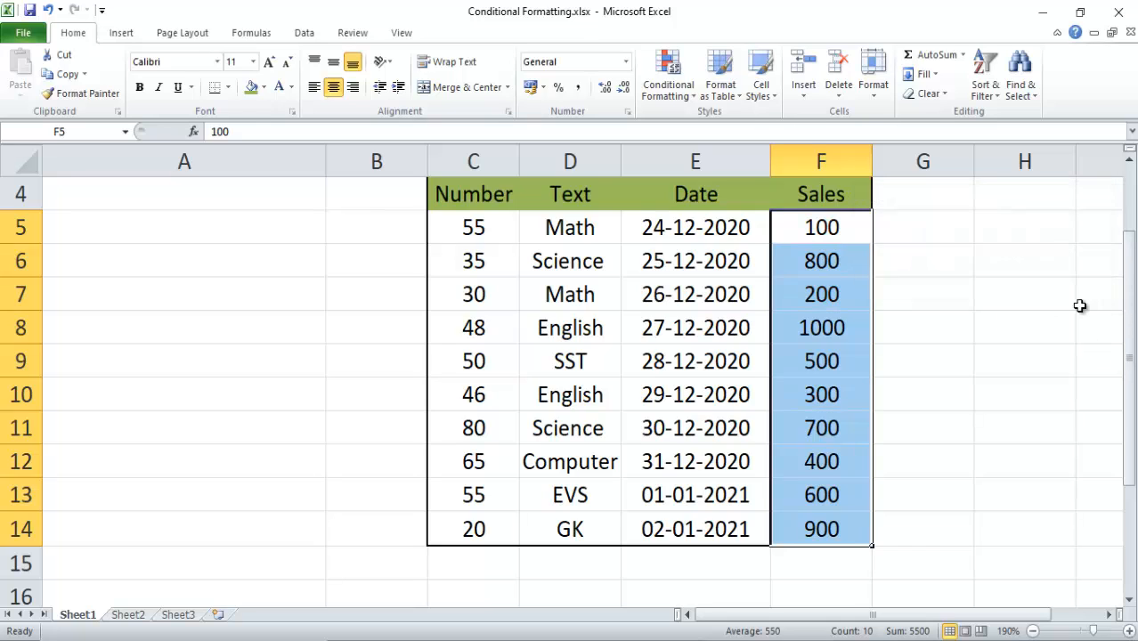
Highlight the above-average Sales values in F5:F14 with Light Red Fill with Dark Red Text, using the Above Average rule
{"action": "left_click", "coordinate": [824, 294]}
{"action": "left_click_drag", "start_coordinate": [821, 228], "coordinate": [821, 533]}
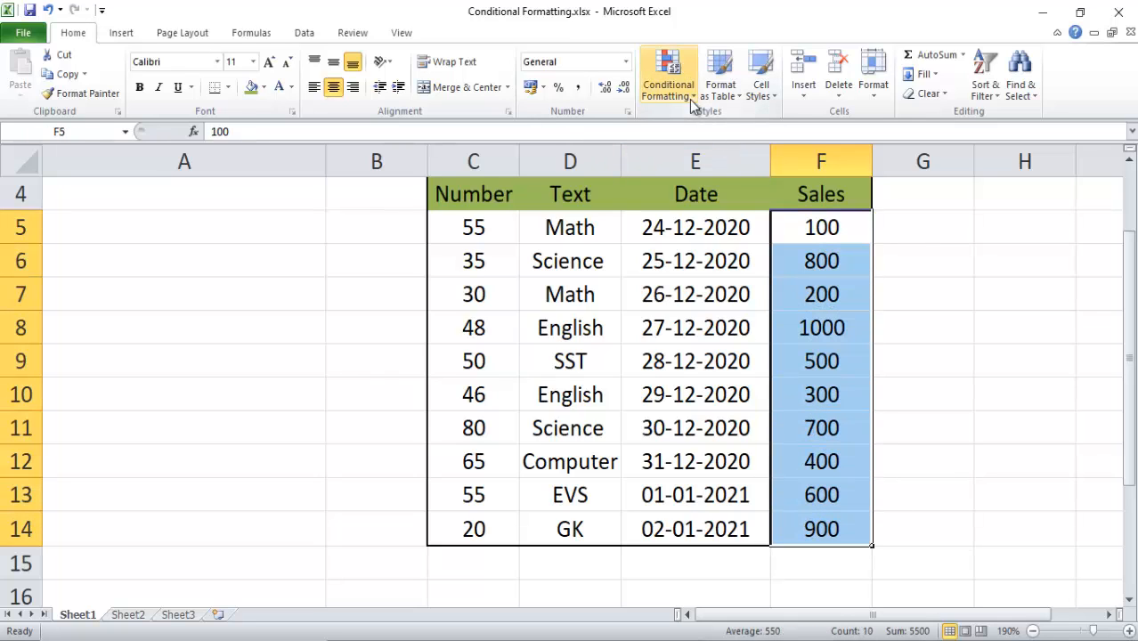
{"action": "left_click", "coordinate": [858, 351]}
{"action": "left_click_drag", "start_coordinate": [839, 232], "coordinate": [823, 531]}
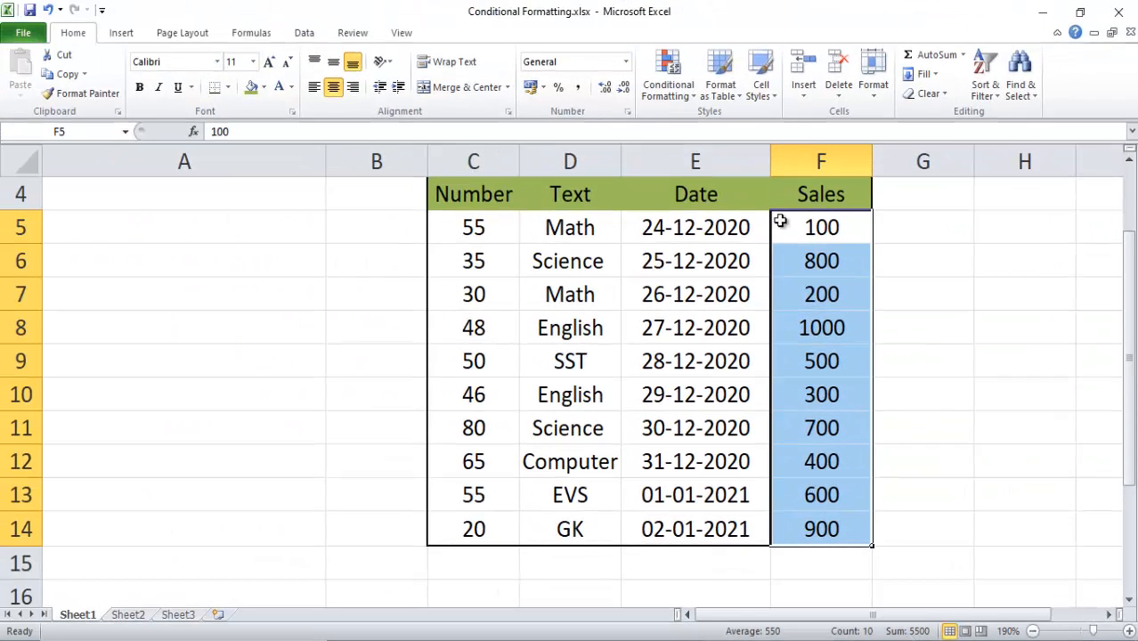
{"action": "left_click", "coordinate": [688, 97]}
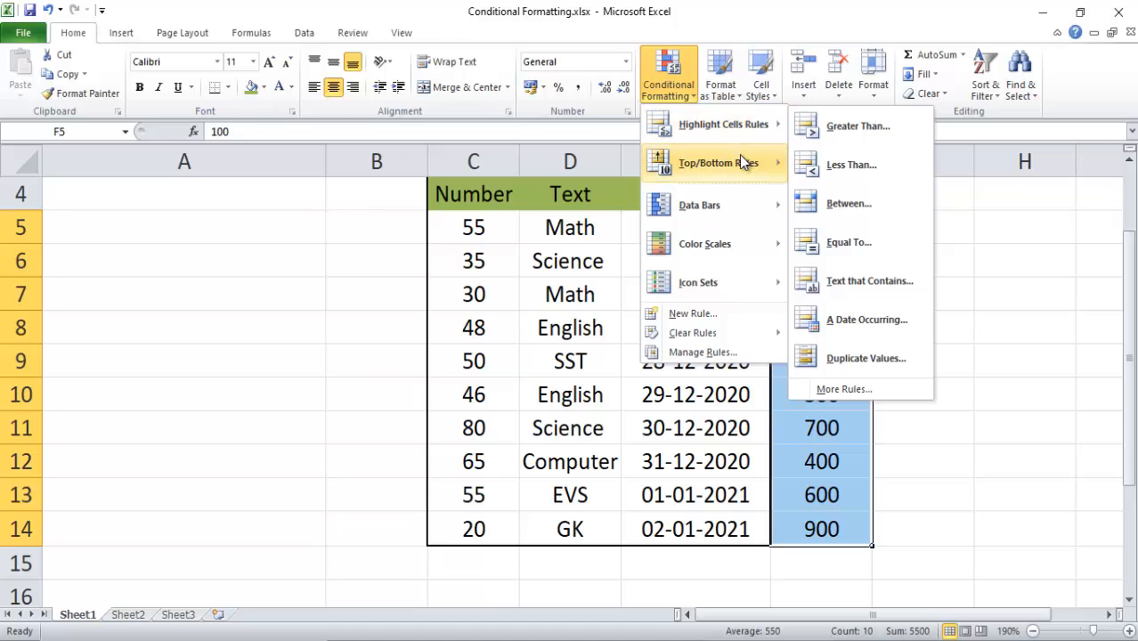
{"action": "mouse_move", "coordinate": [741, 163]}
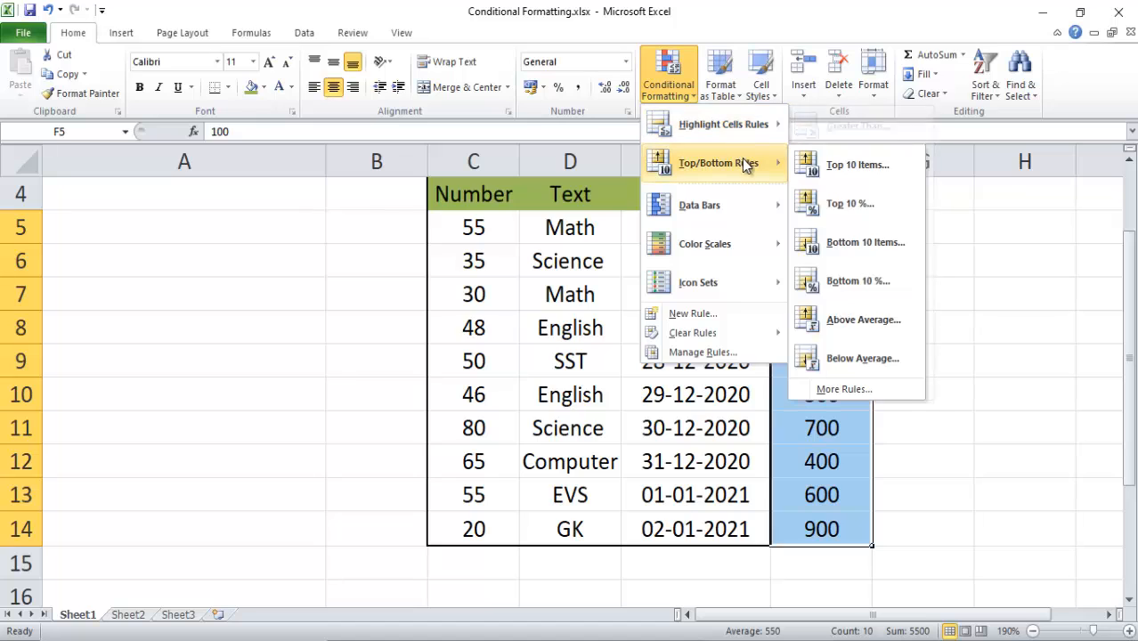
{"action": "left_click", "coordinate": [864, 320]}
{"action": "left_click_drag", "start_coordinate": [965, 212], "coordinate": [1031, 340]}
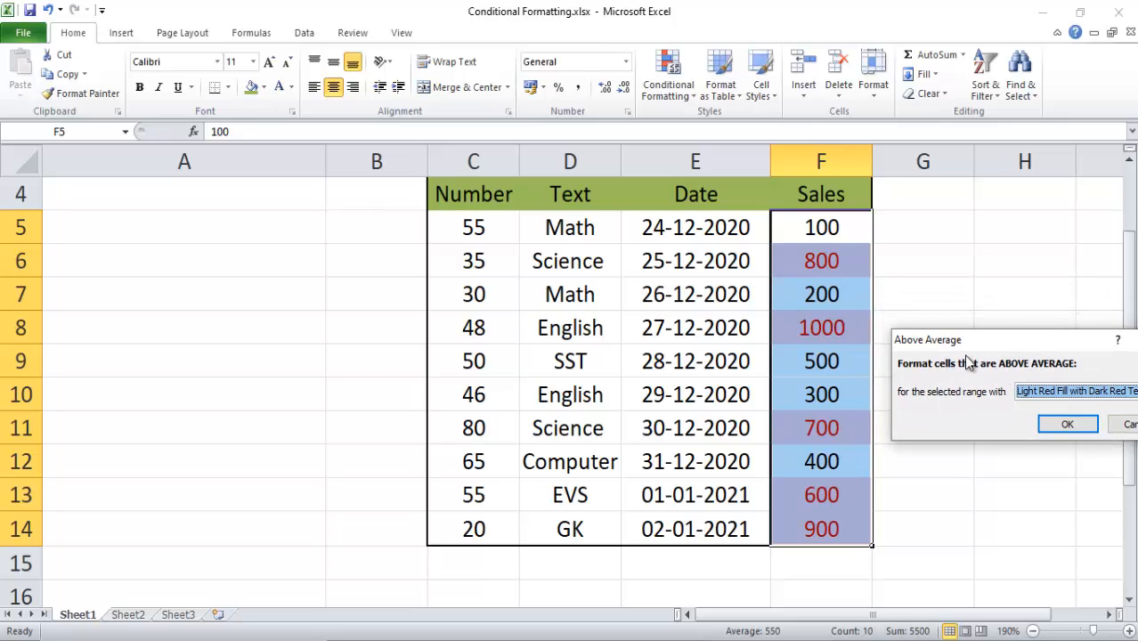
{"action": "left_click_drag", "start_coordinate": [963, 352], "coordinate": [590, 178]}
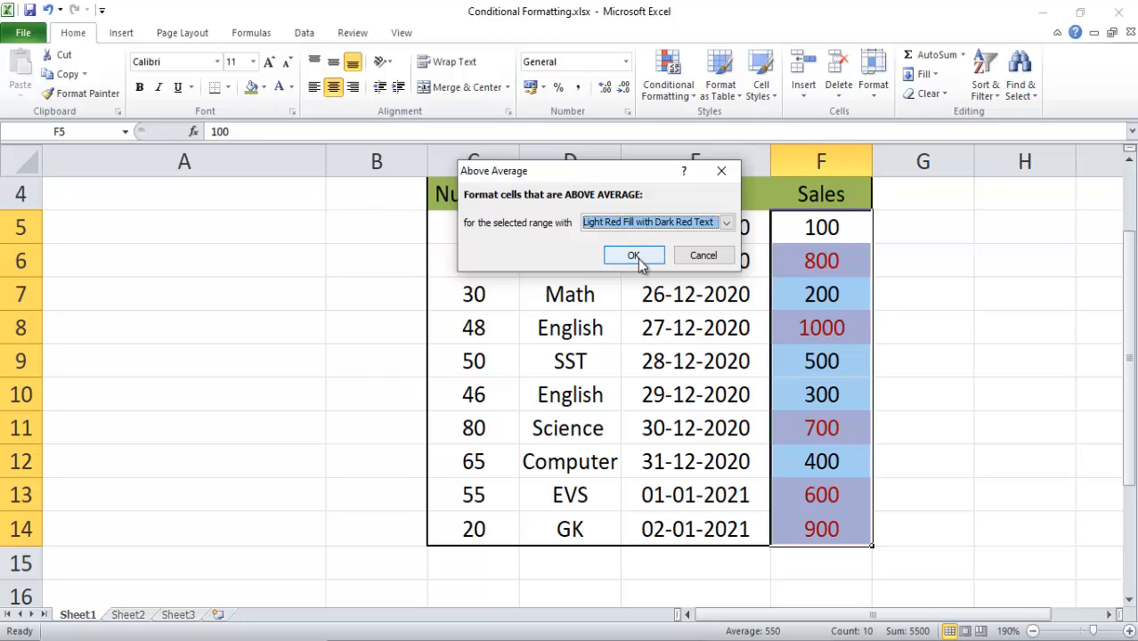
{"action": "left_click", "coordinate": [637, 257]}
{"action": "left_click", "coordinate": [838, 429]}
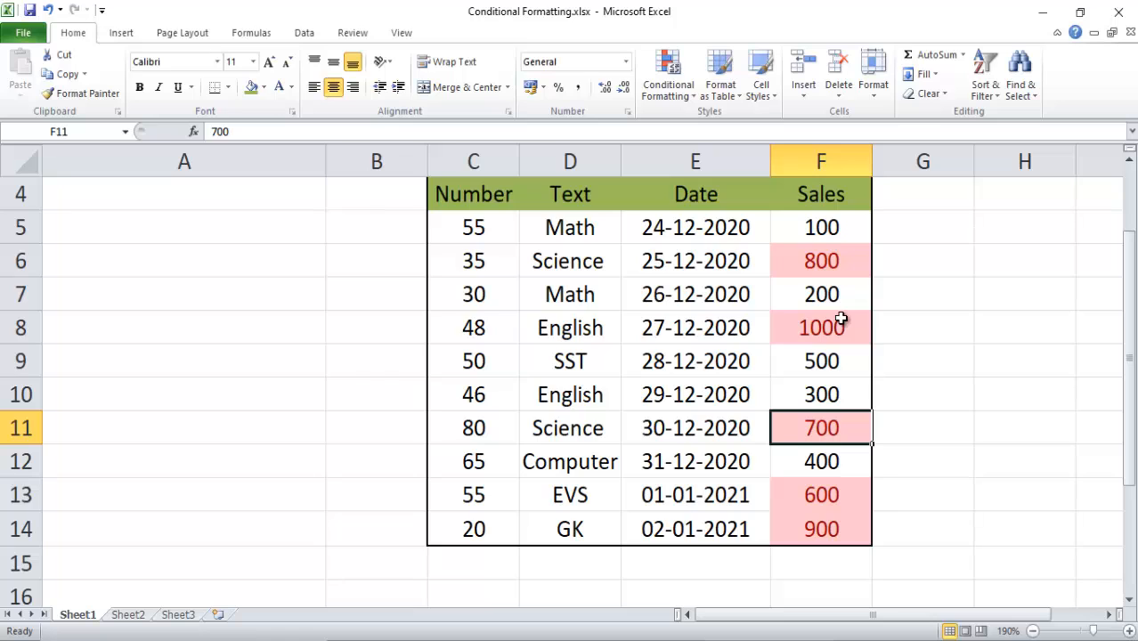
Remove the above-average highlight from the Sales column by clearing the conditional formatting rules from the entire sheet
{"action": "left_click_drag", "start_coordinate": [837, 234], "coordinate": [825, 530]}
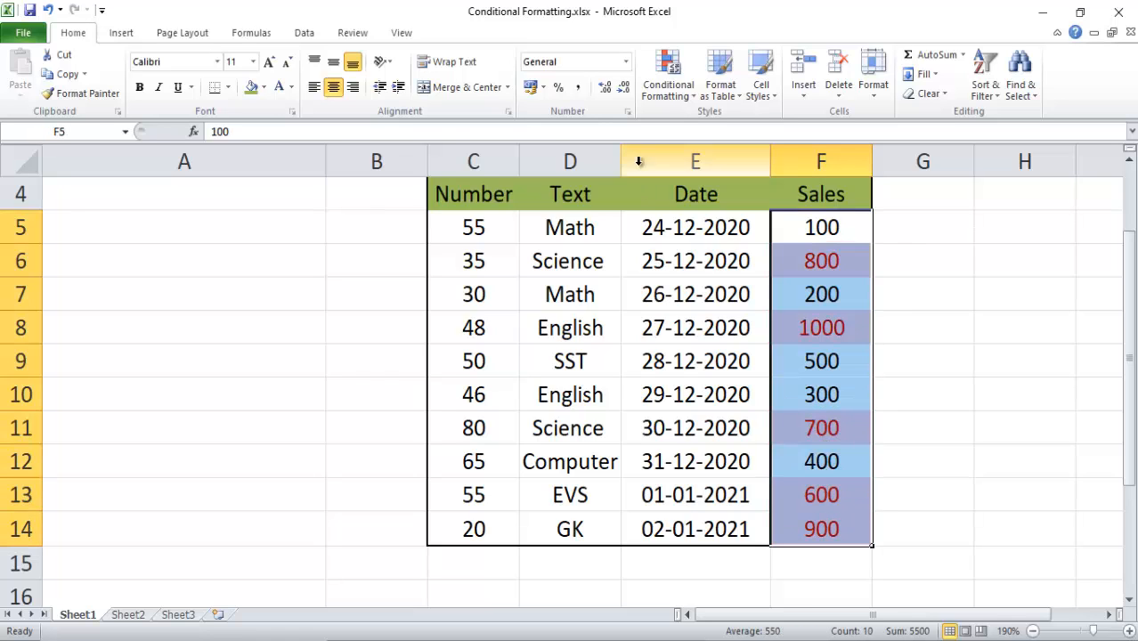
{"action": "left_click", "coordinate": [668, 89]}
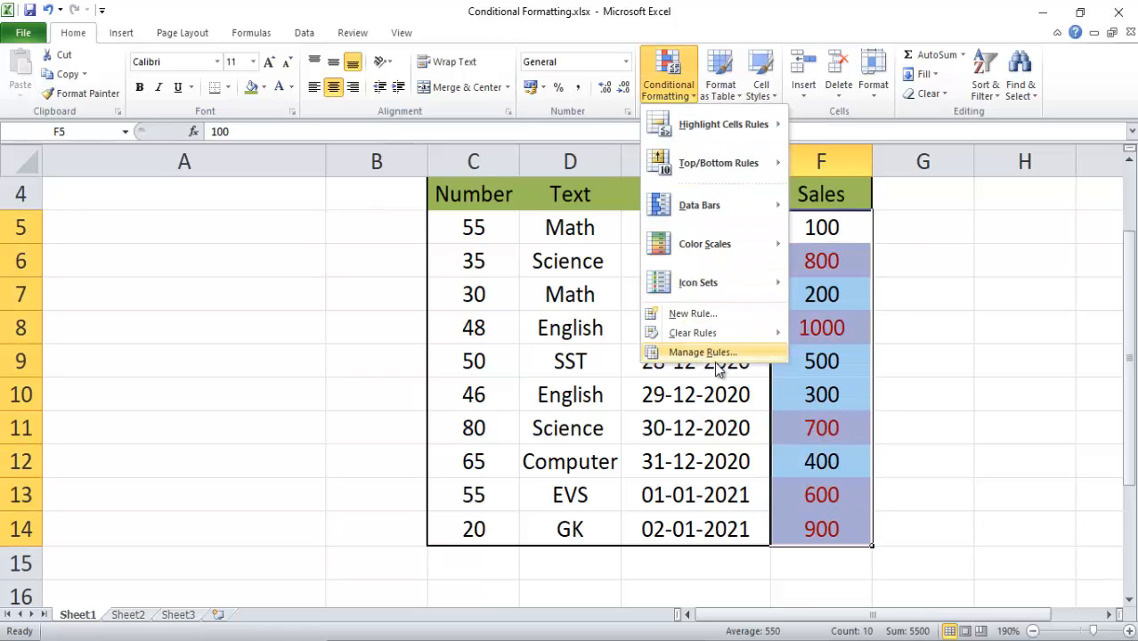
{"action": "mouse_move", "coordinate": [719, 337]}
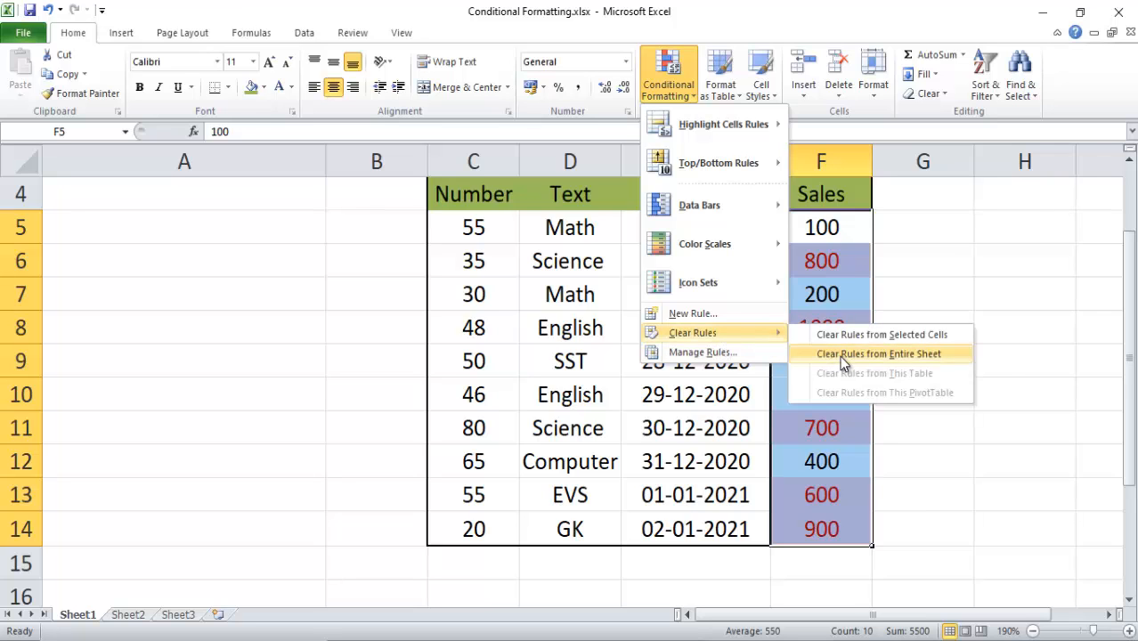
{"action": "left_click", "coordinate": [865, 351]}
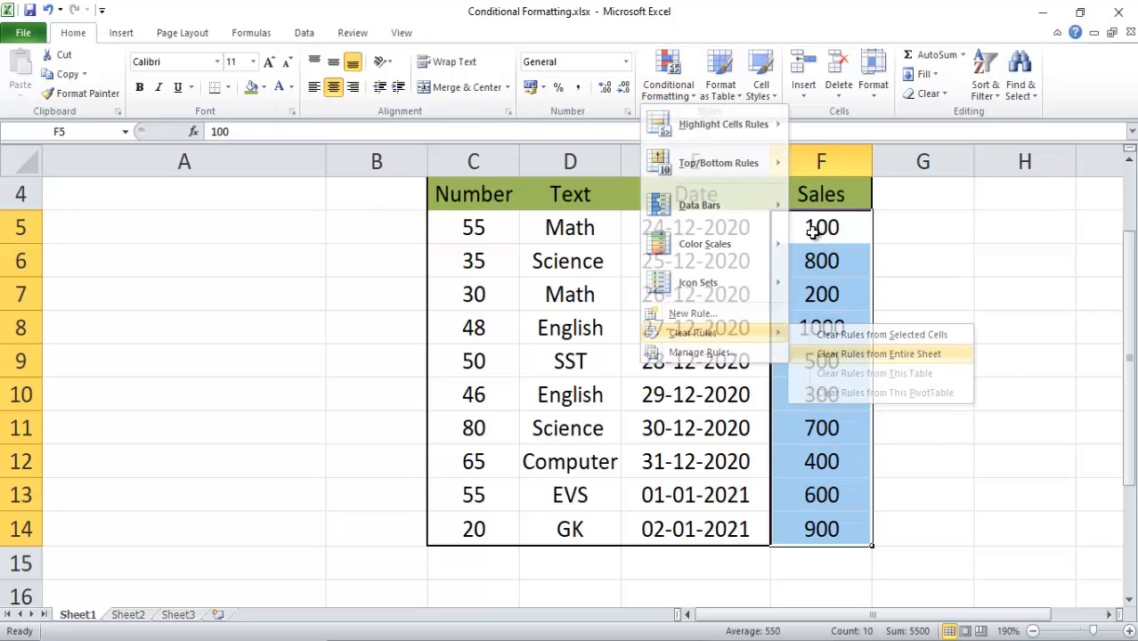
Highlight the below-average Sales values in F5:F14 with Light Red Fill with Dark Red Text, using the Below Average rule
{"action": "left_click", "coordinate": [684, 93]}
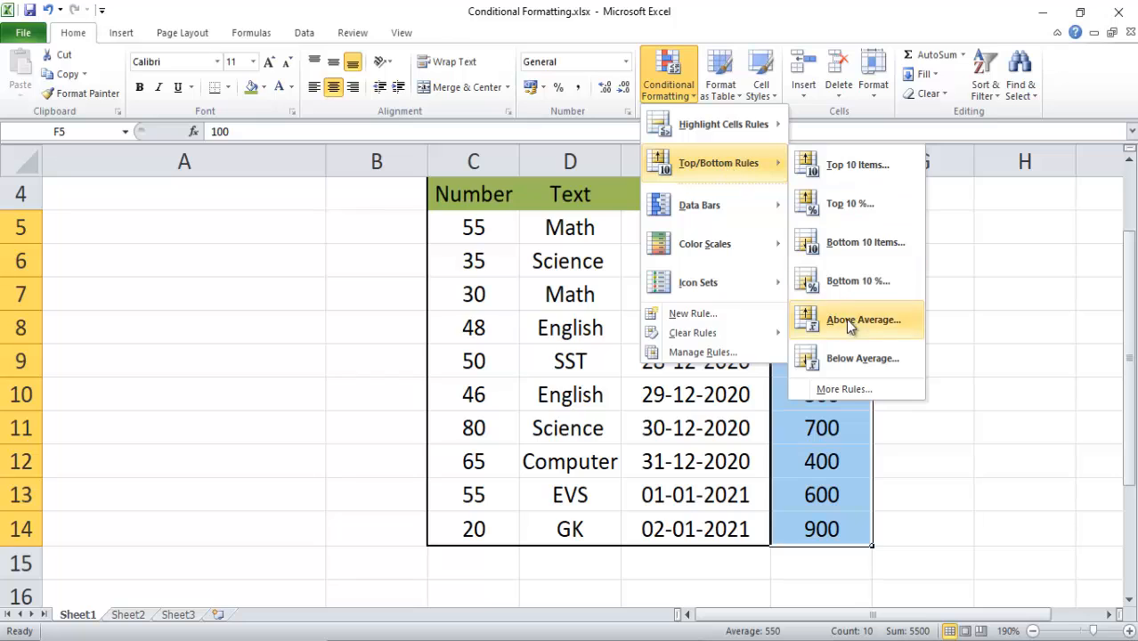
{"action": "left_click", "coordinate": [855, 358]}
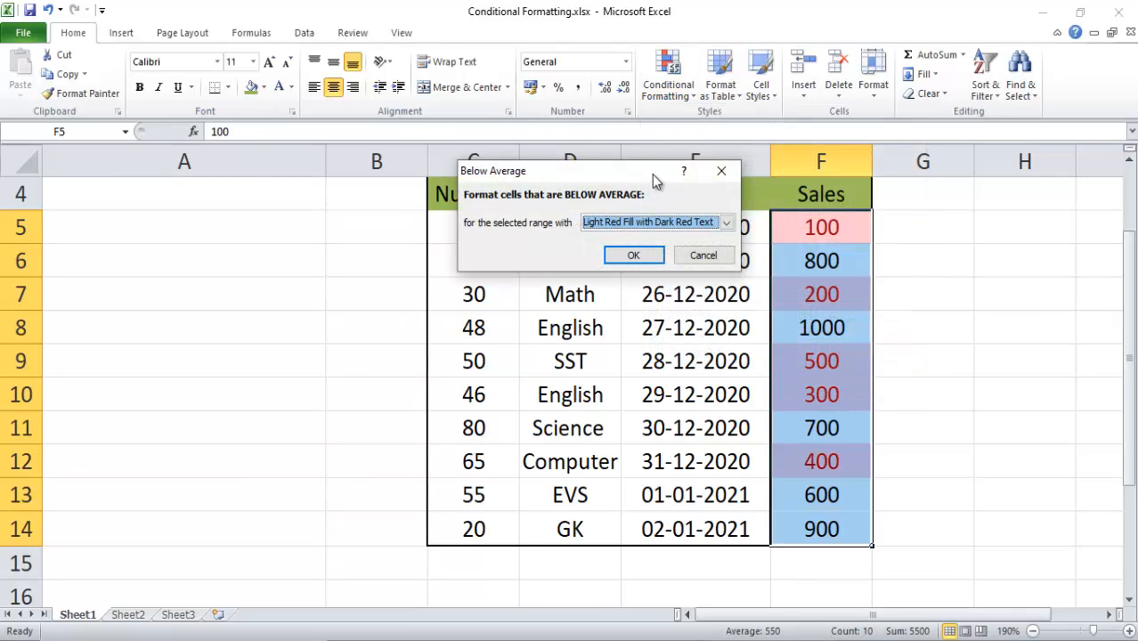
{"action": "left_click_drag", "start_coordinate": [652, 175], "coordinate": [678, 206]}
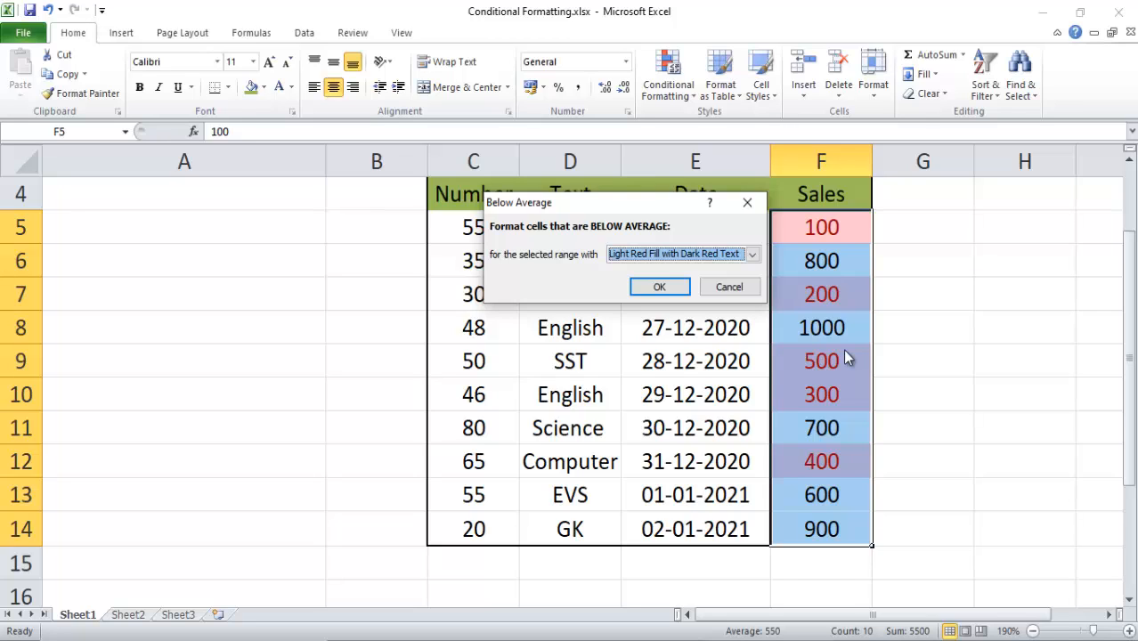
{"action": "left_click", "coordinate": [674, 296]}
{"action": "left_click", "coordinate": [780, 367]}
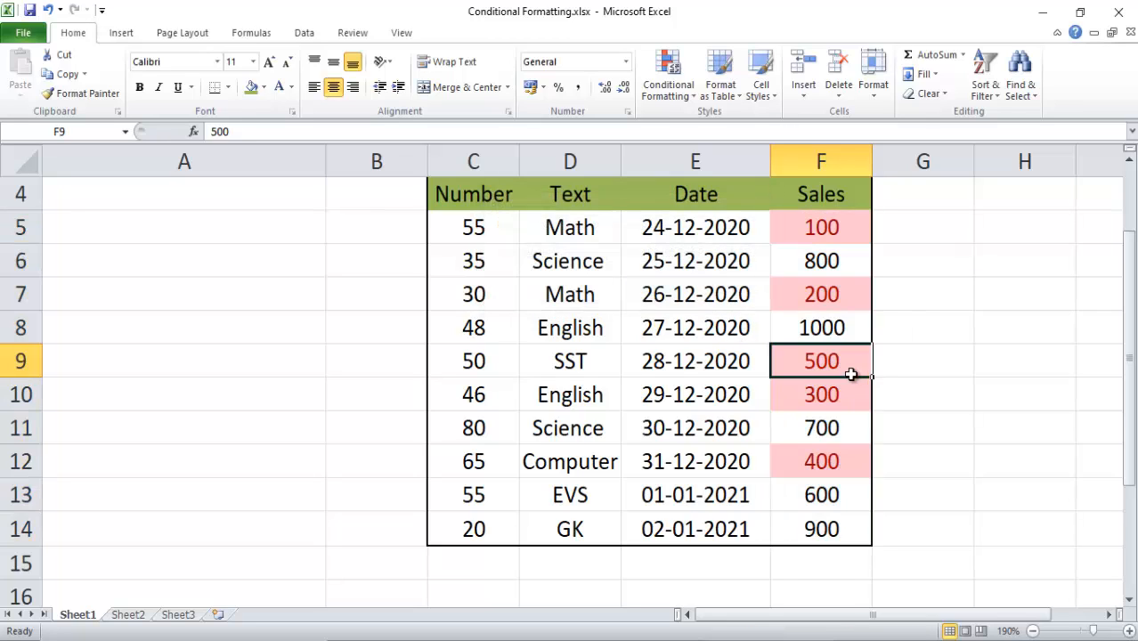
{"action": "left_click", "coordinate": [868, 458]}
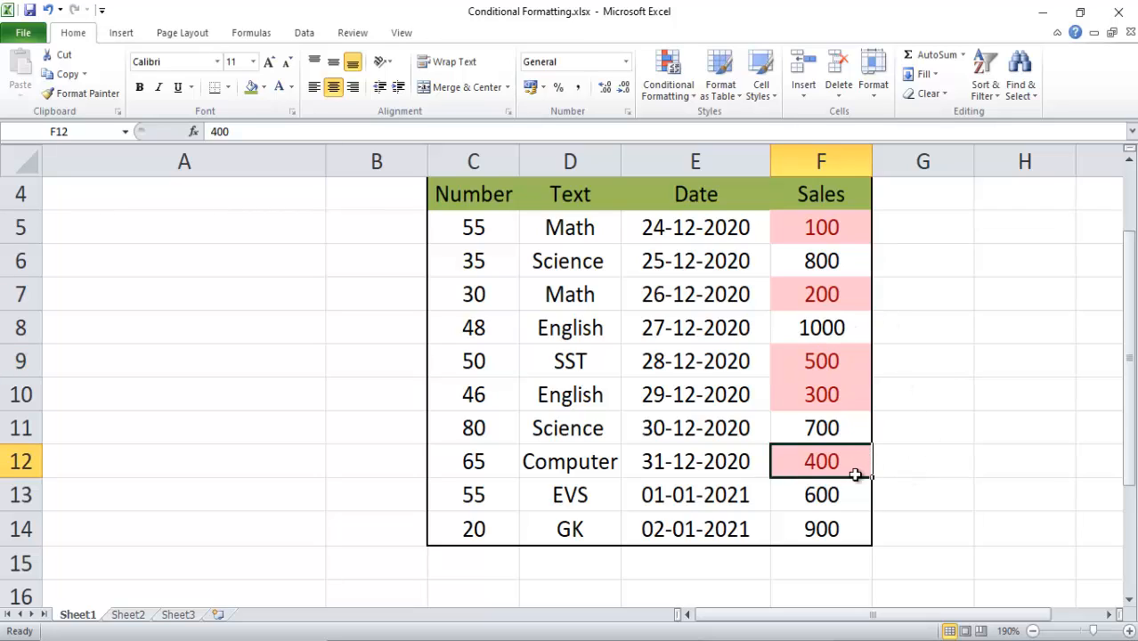